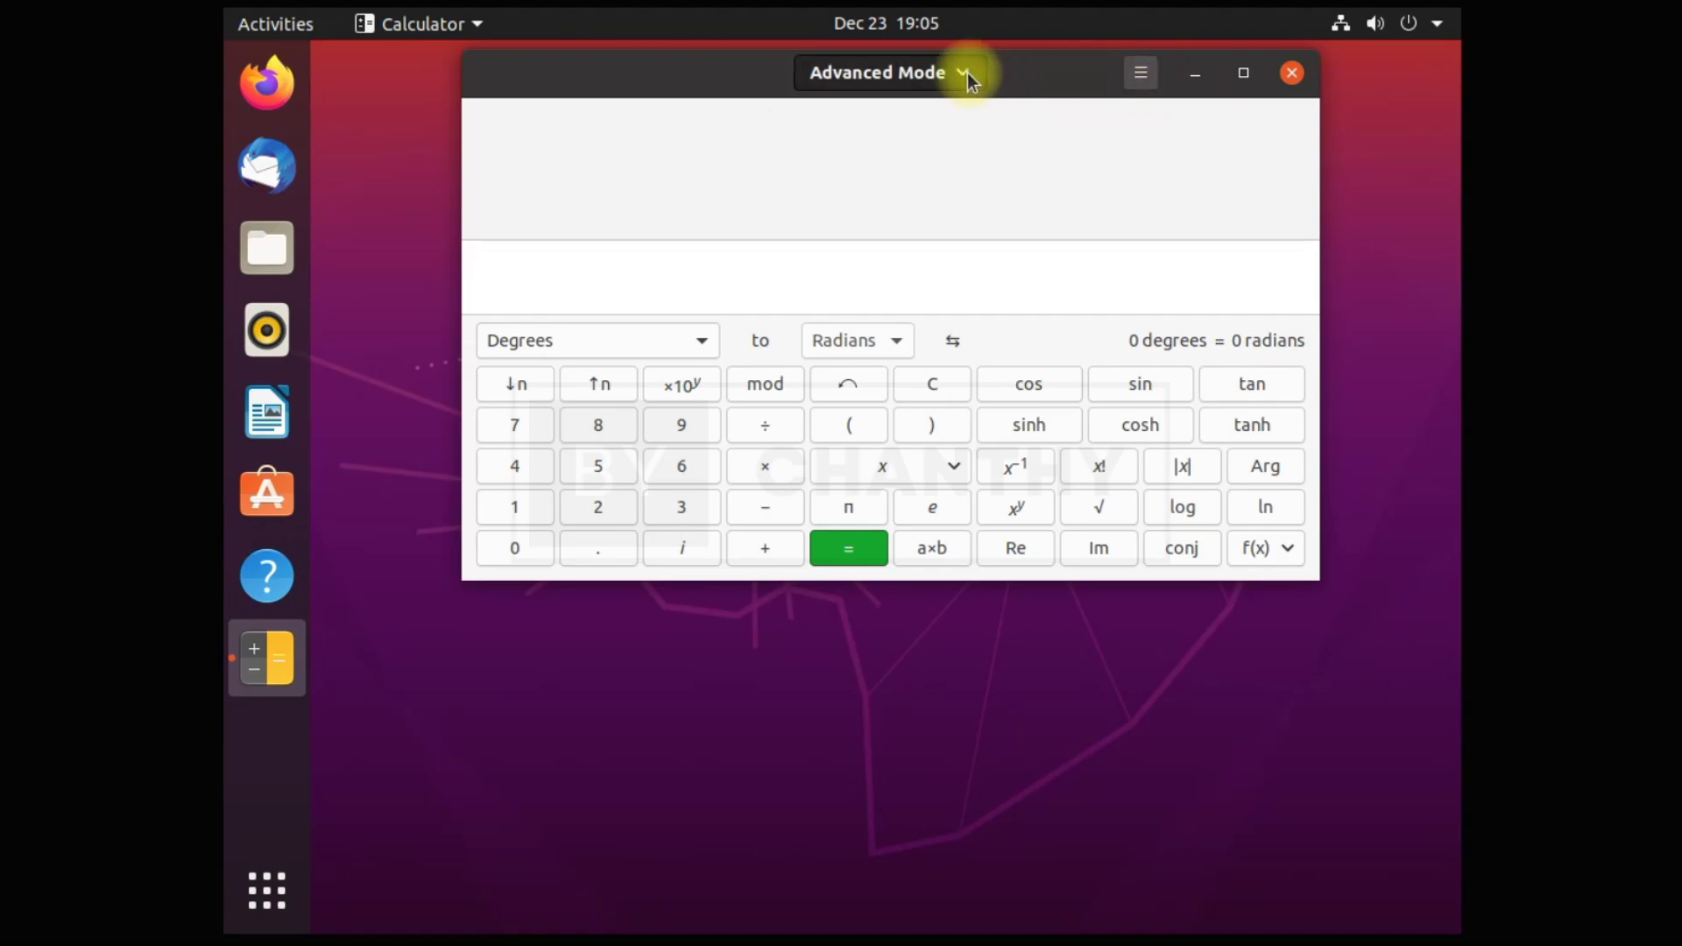
Switch the calculator through Financial, Programming and Keyboard modes, then close it
left_click(932, 208)
left_click(957, 70)
left_click(939, 236)
left_click(968, 70)
left_click(932, 265)
left_click(1325, 72)
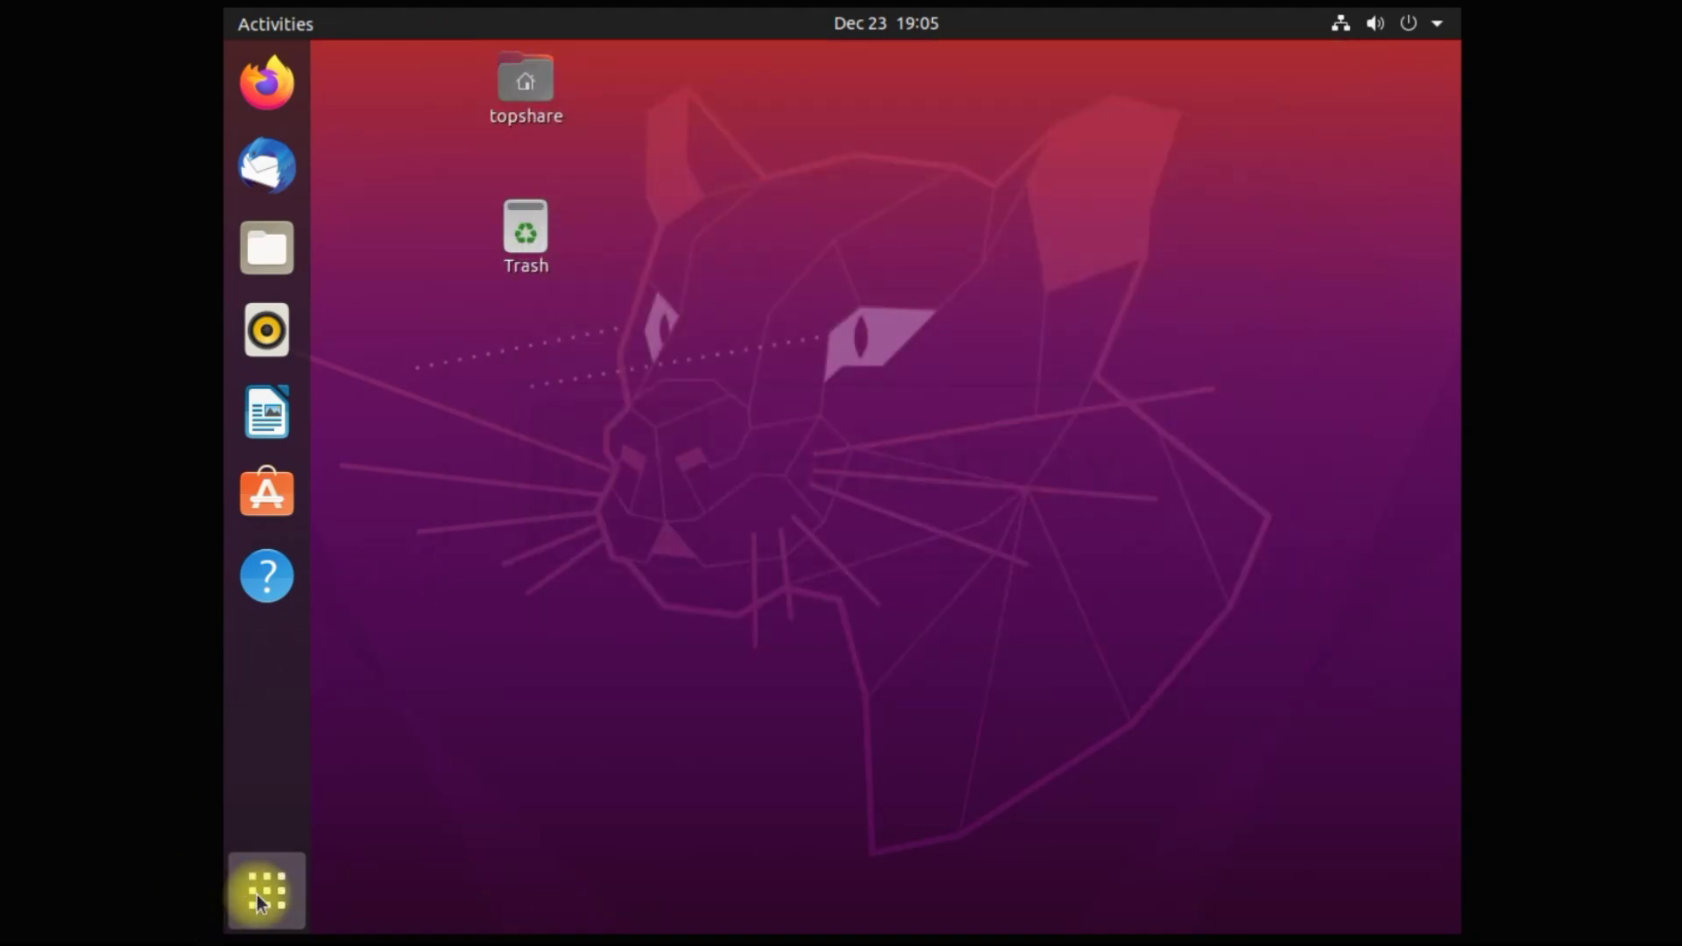
Launch LibreOffice Writer from the second page of the applications grid
left_click(263, 891)
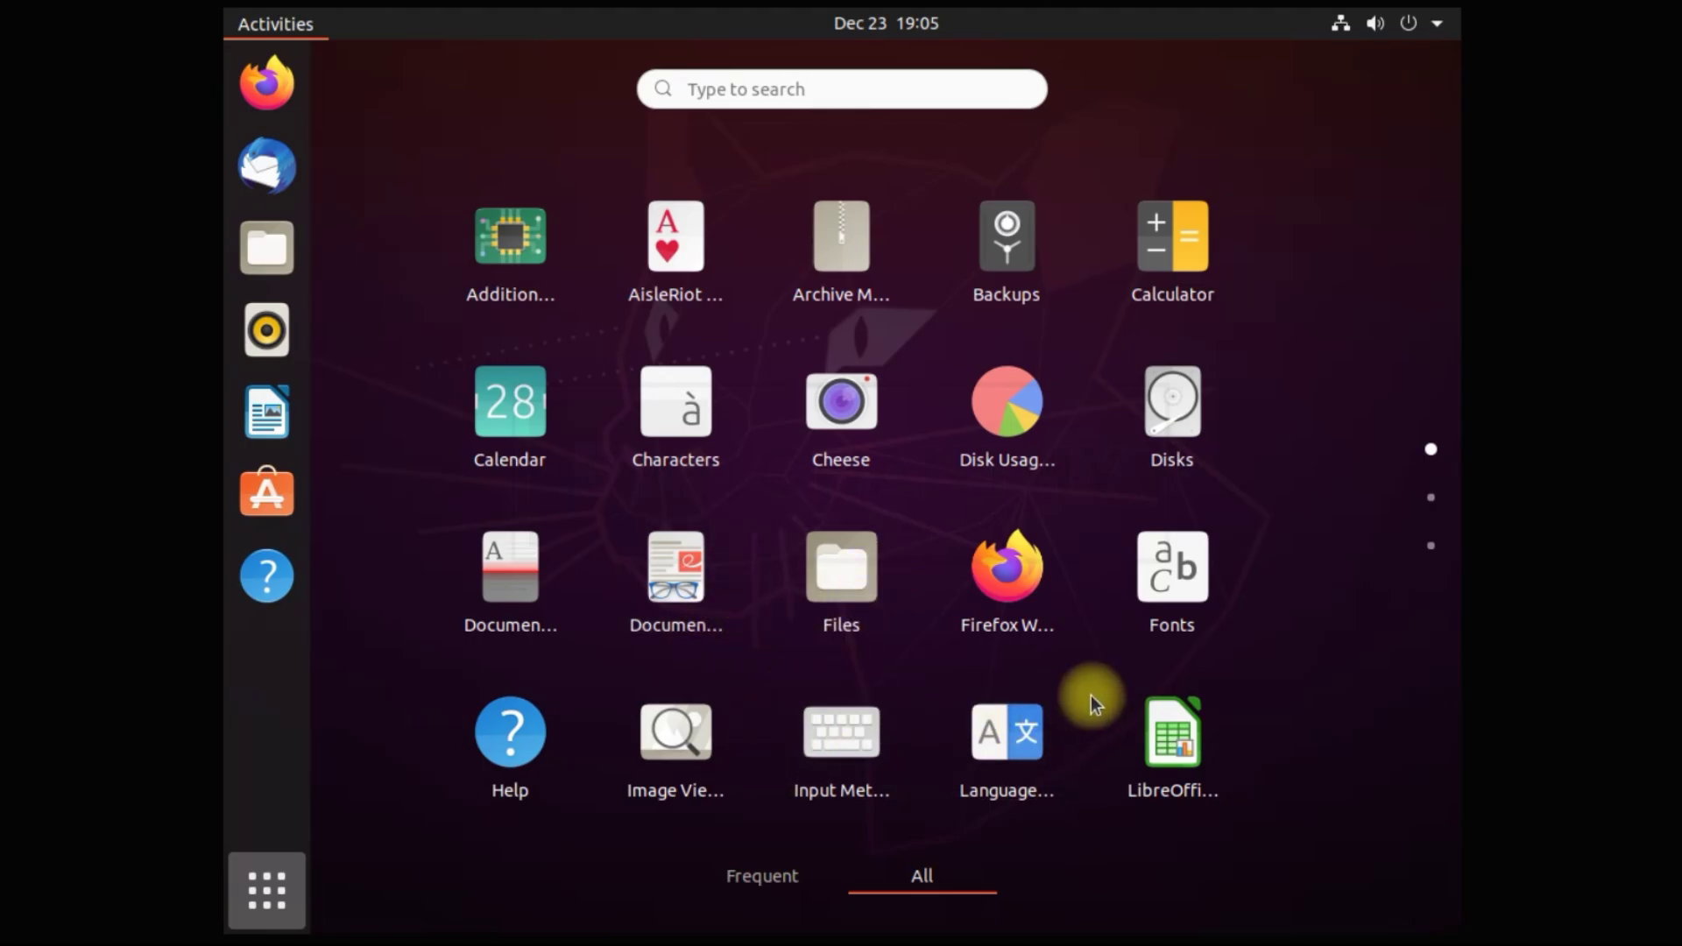
scroll(1091, 694, "down", 1)
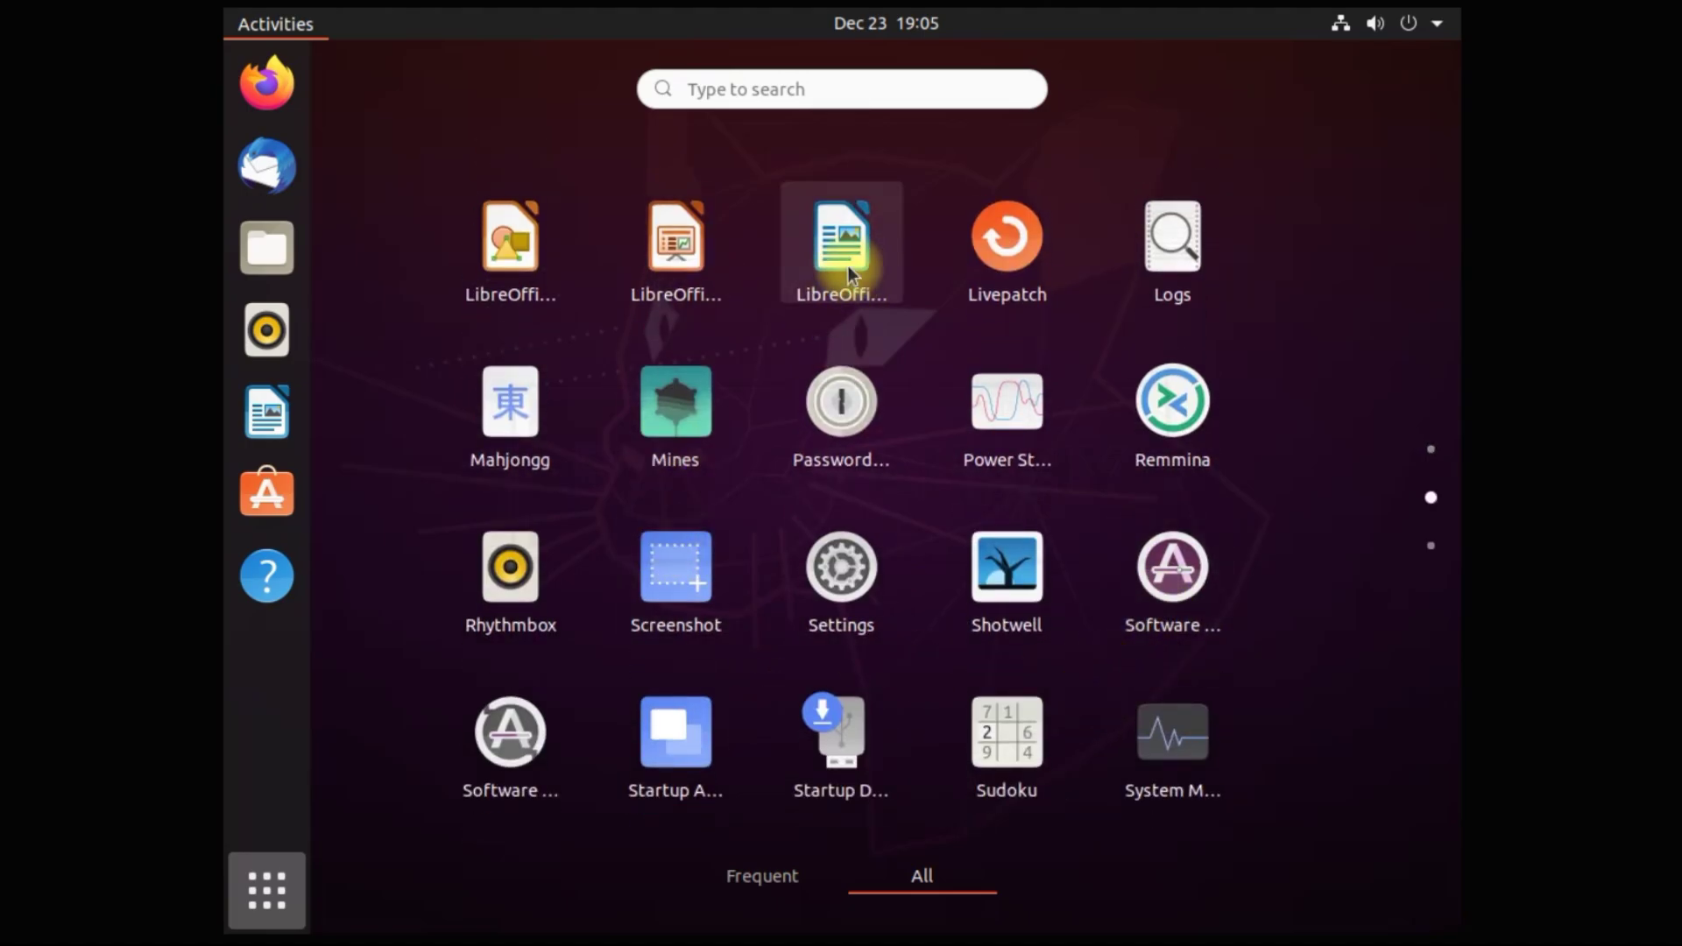
left_click(843, 249)
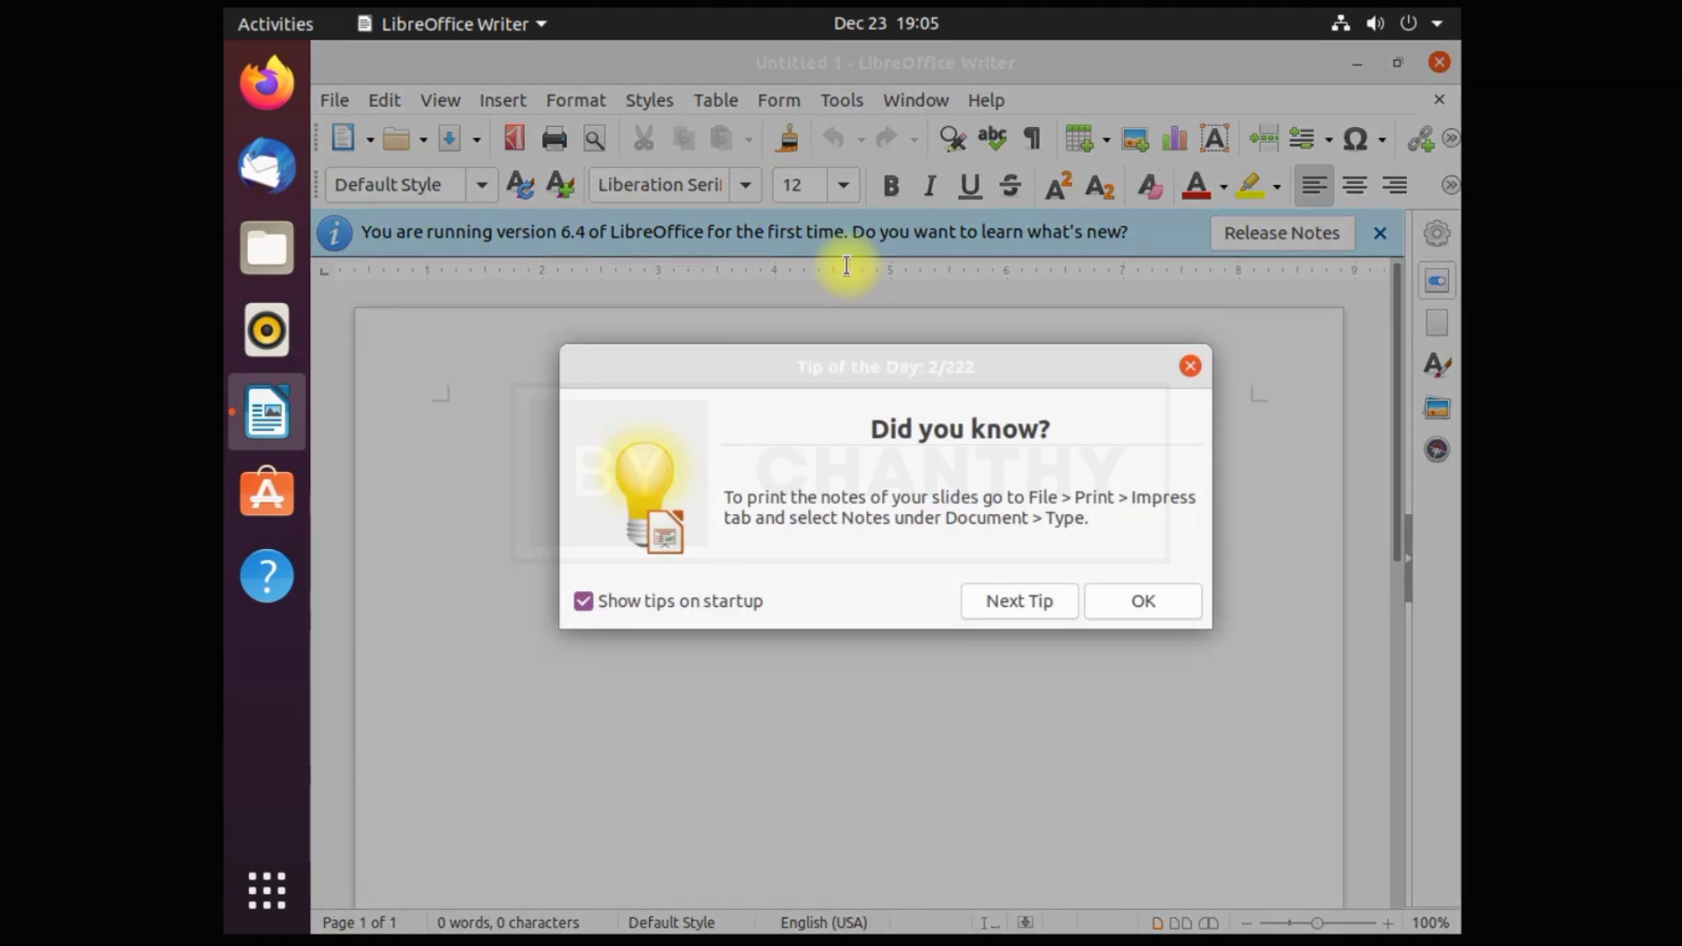
Confirm Writer's version is 6.4.7.2 in About LibreOffice, then close Writer and show all apps
left_click(1166, 596)
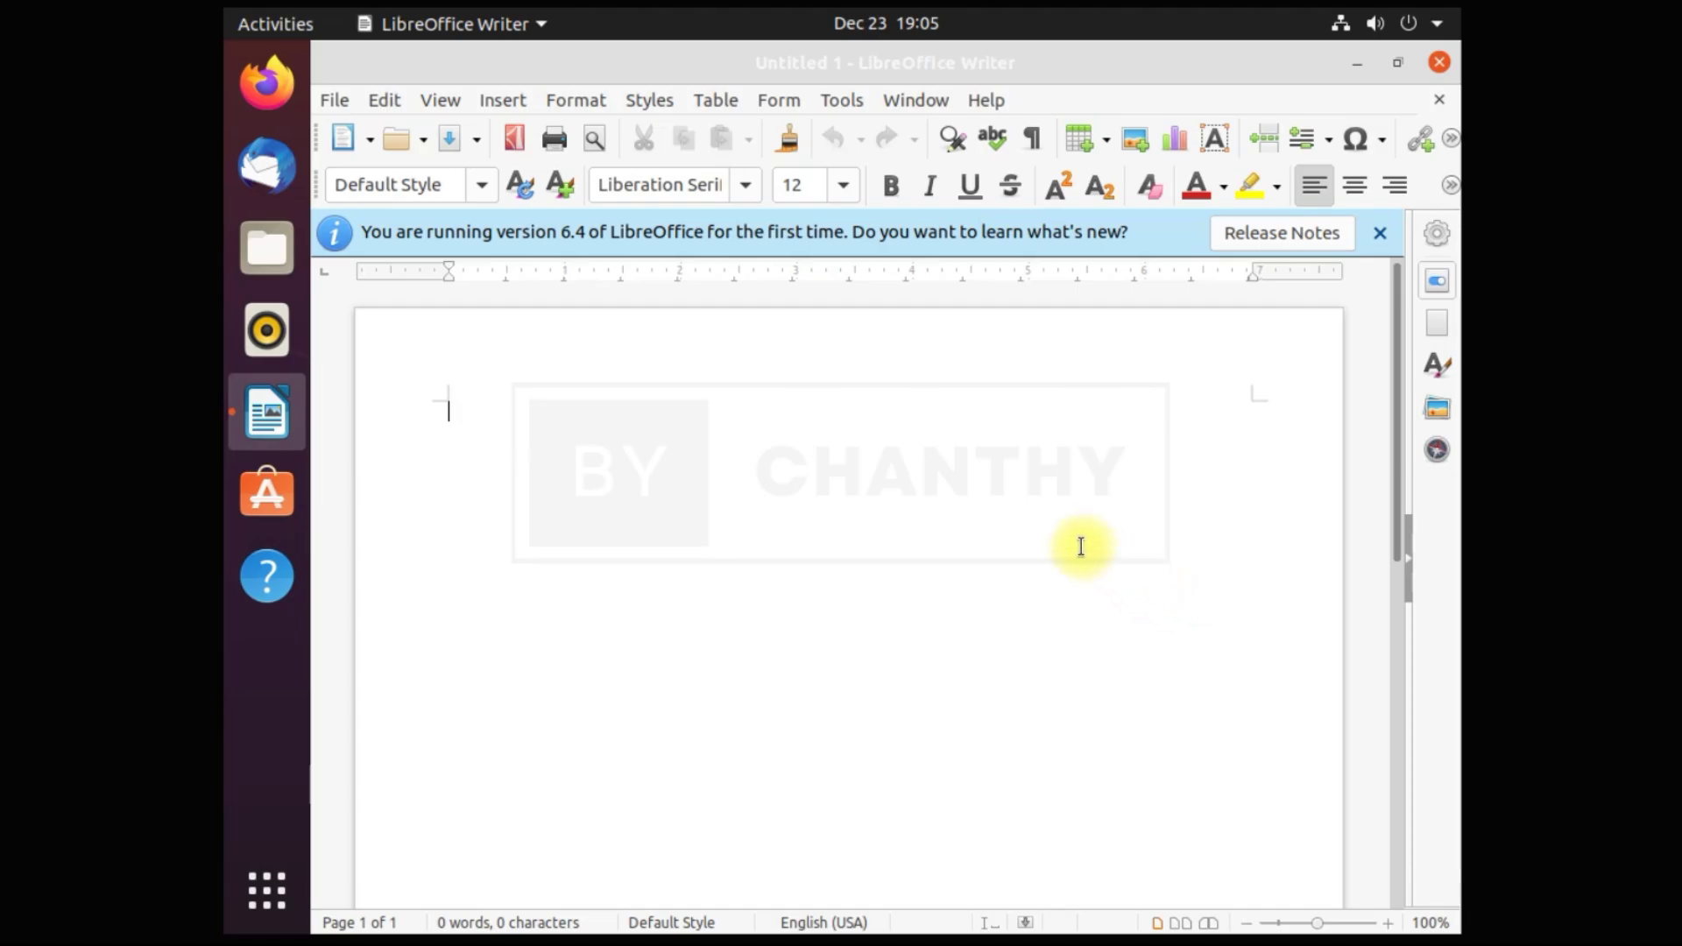
left_click(985, 99)
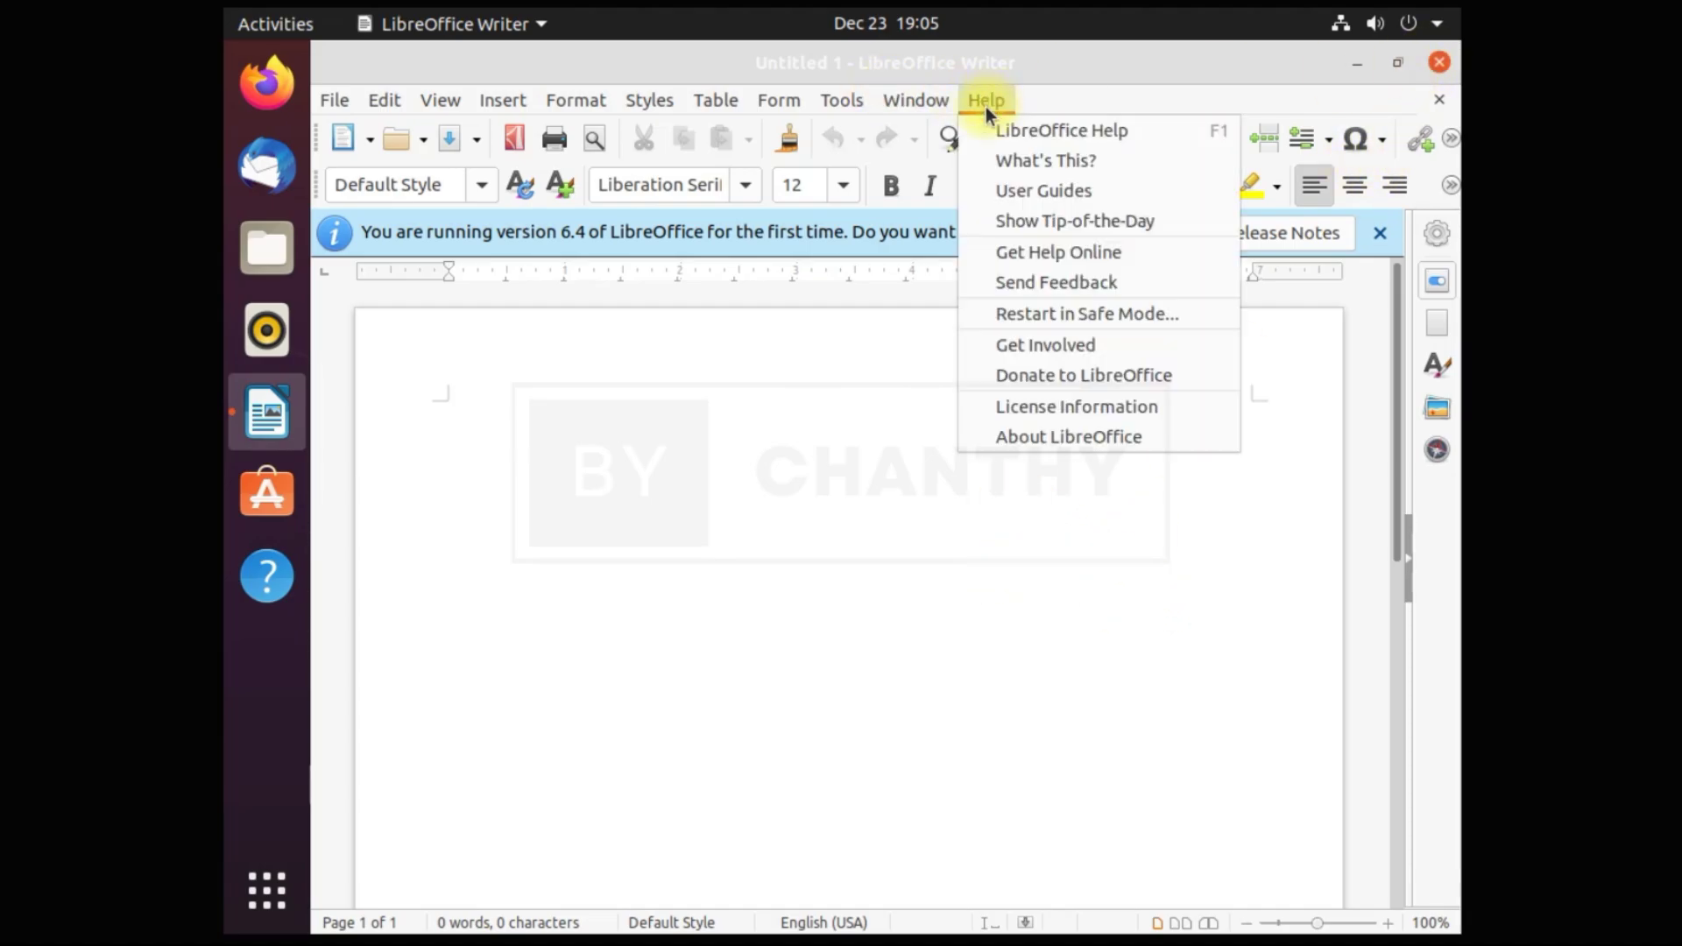
left_click(1000, 437)
double_click(898, 494)
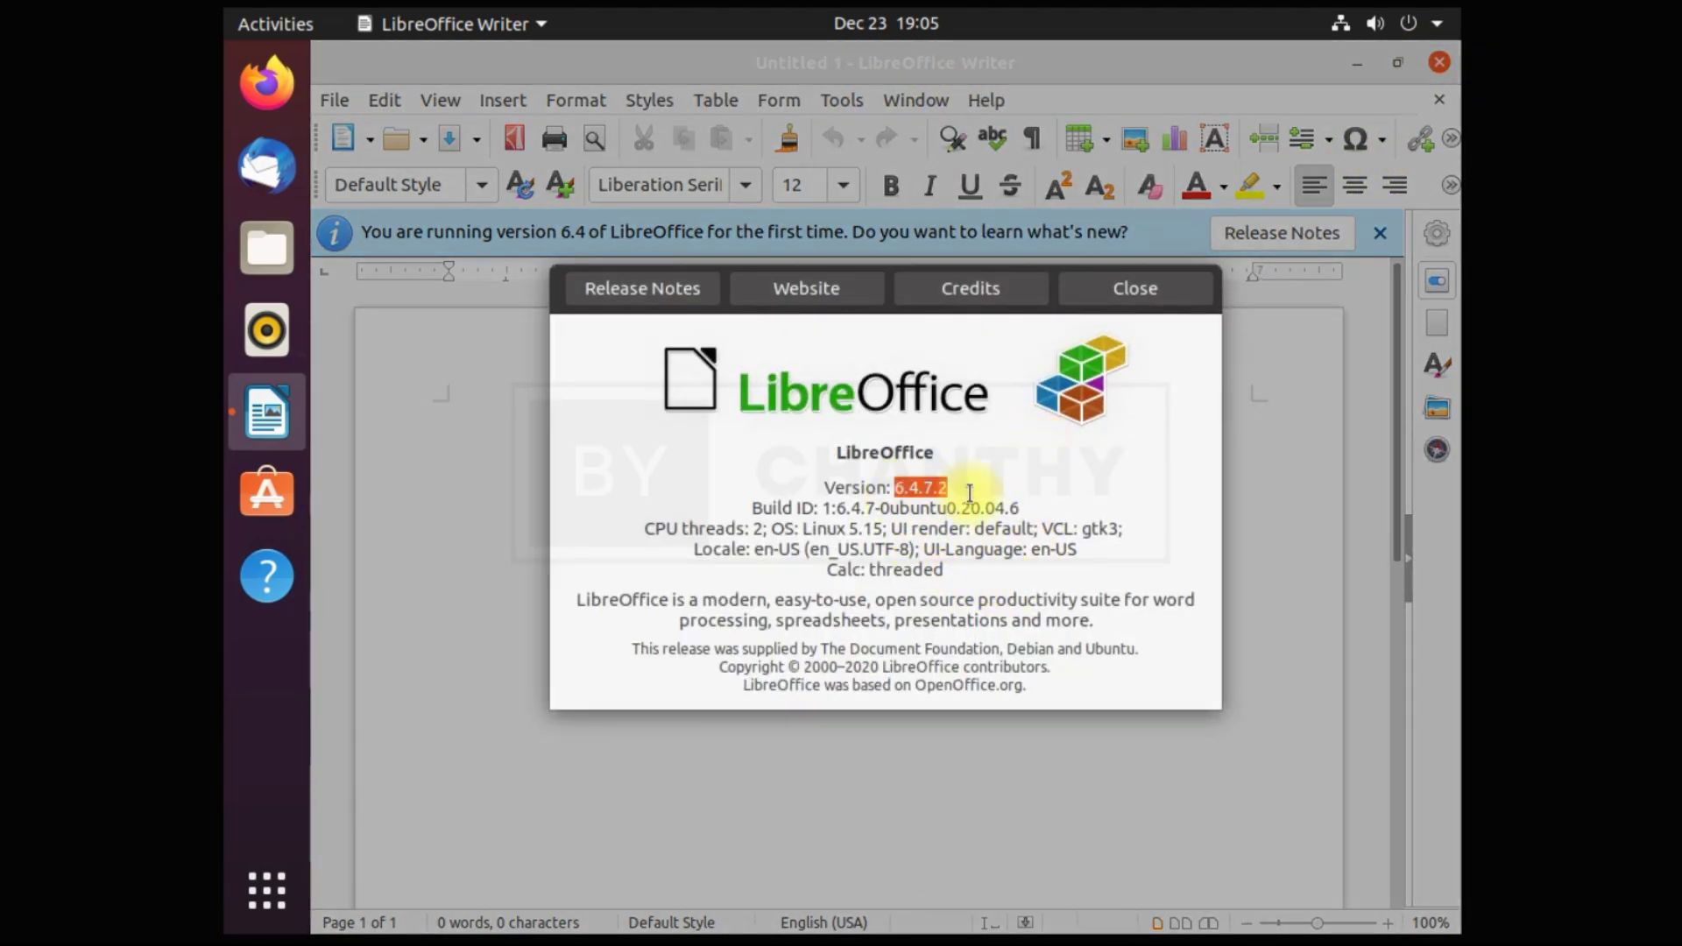
key("Escape")
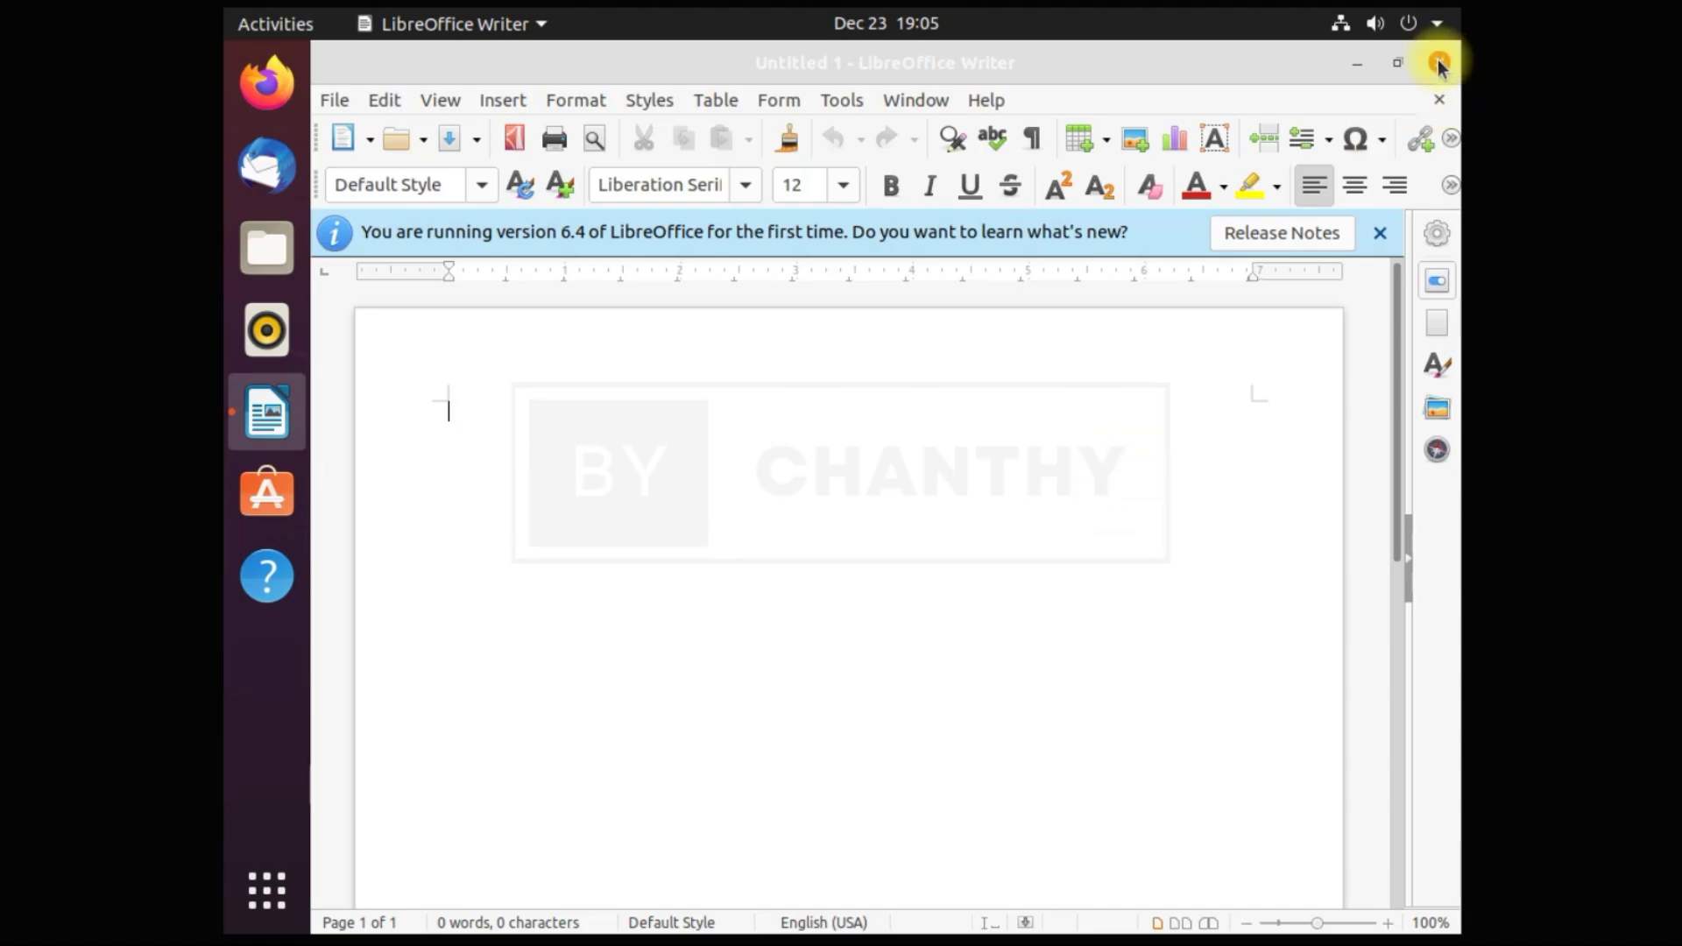
left_click(1439, 62)
left_click(266, 890)
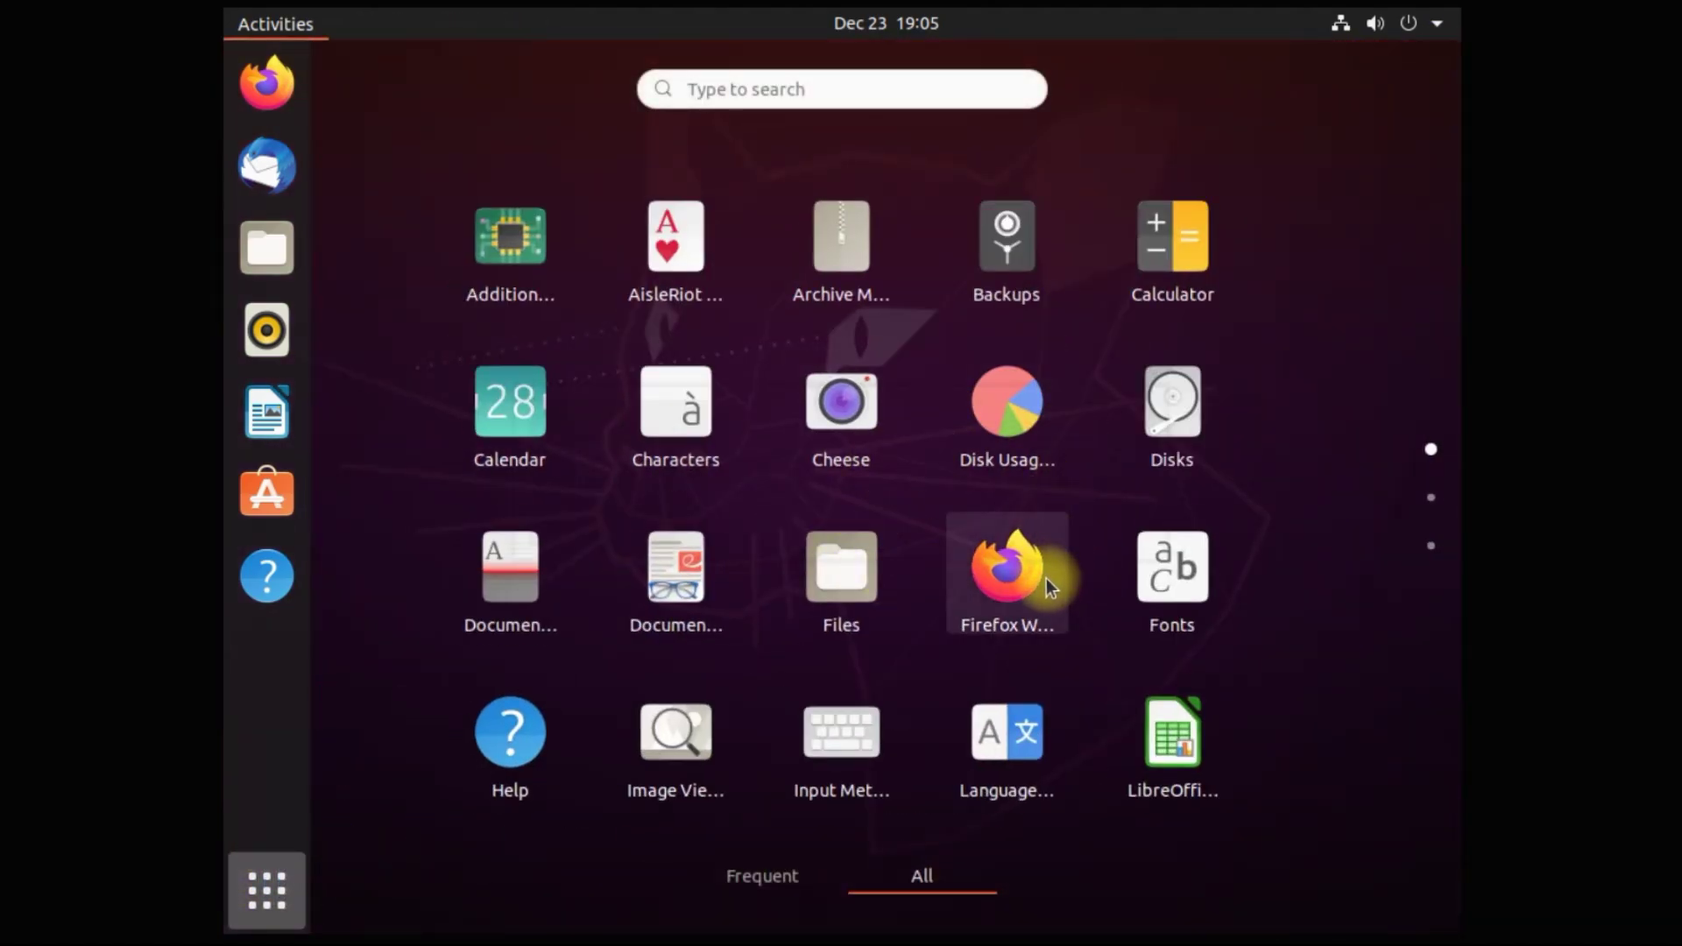
Open the Videos app from page 3 of the grid, check its menu, and close it
scroll(1046, 578, "down", 1)
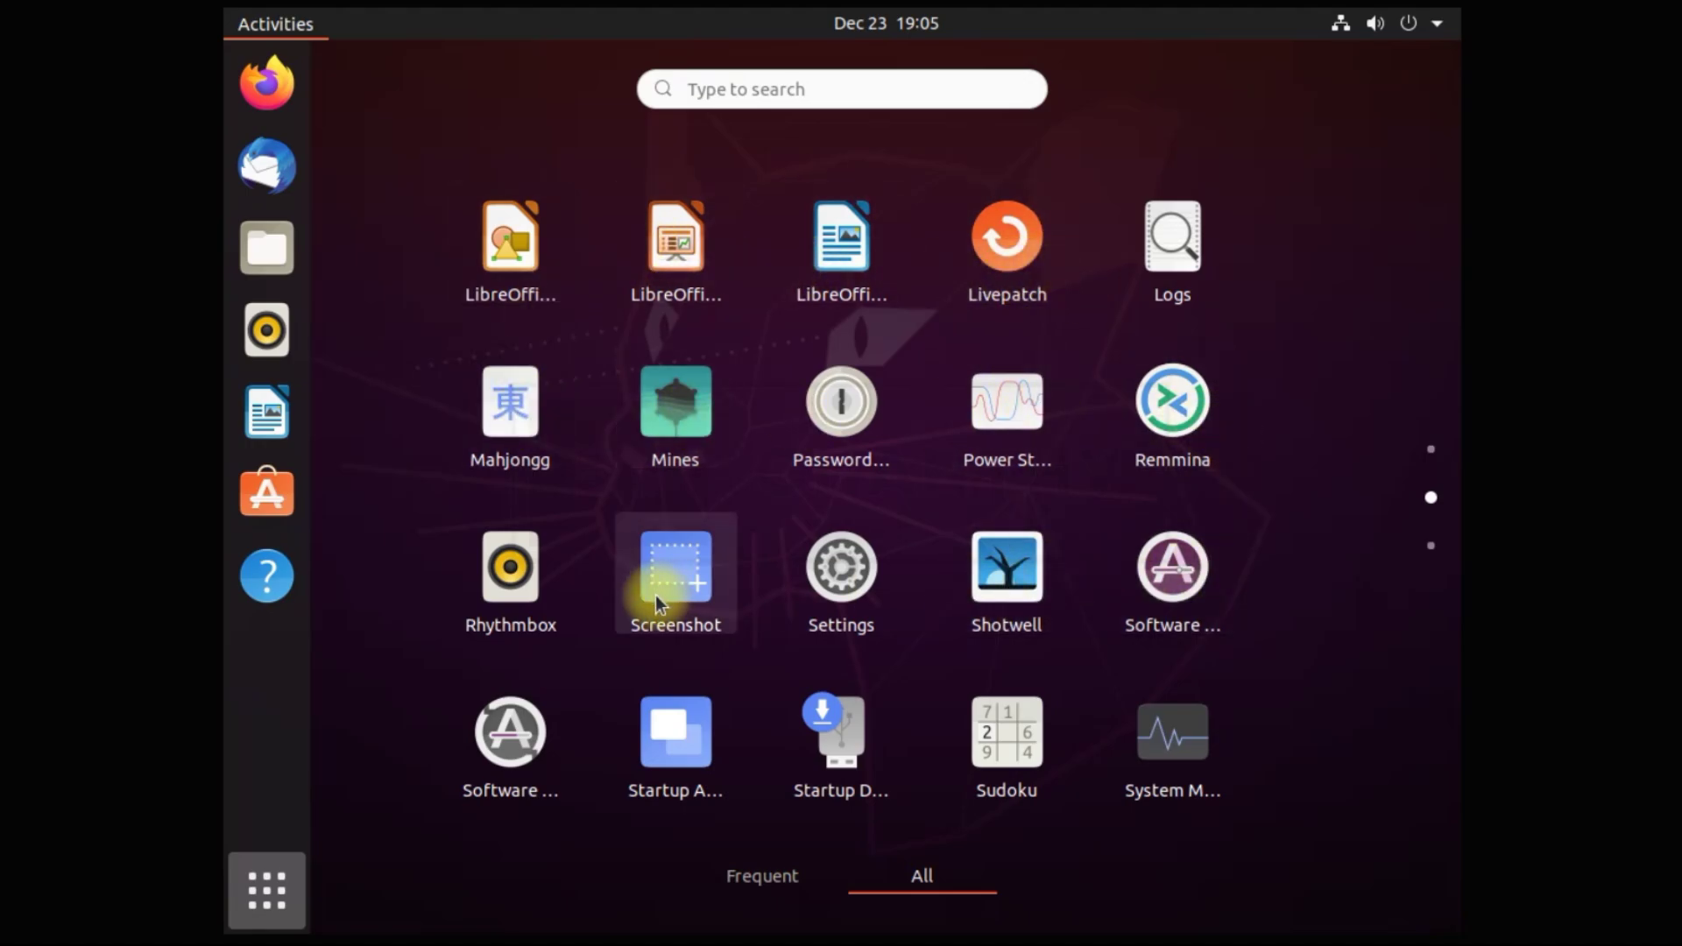
scroll(1051, 678, "down", 1)
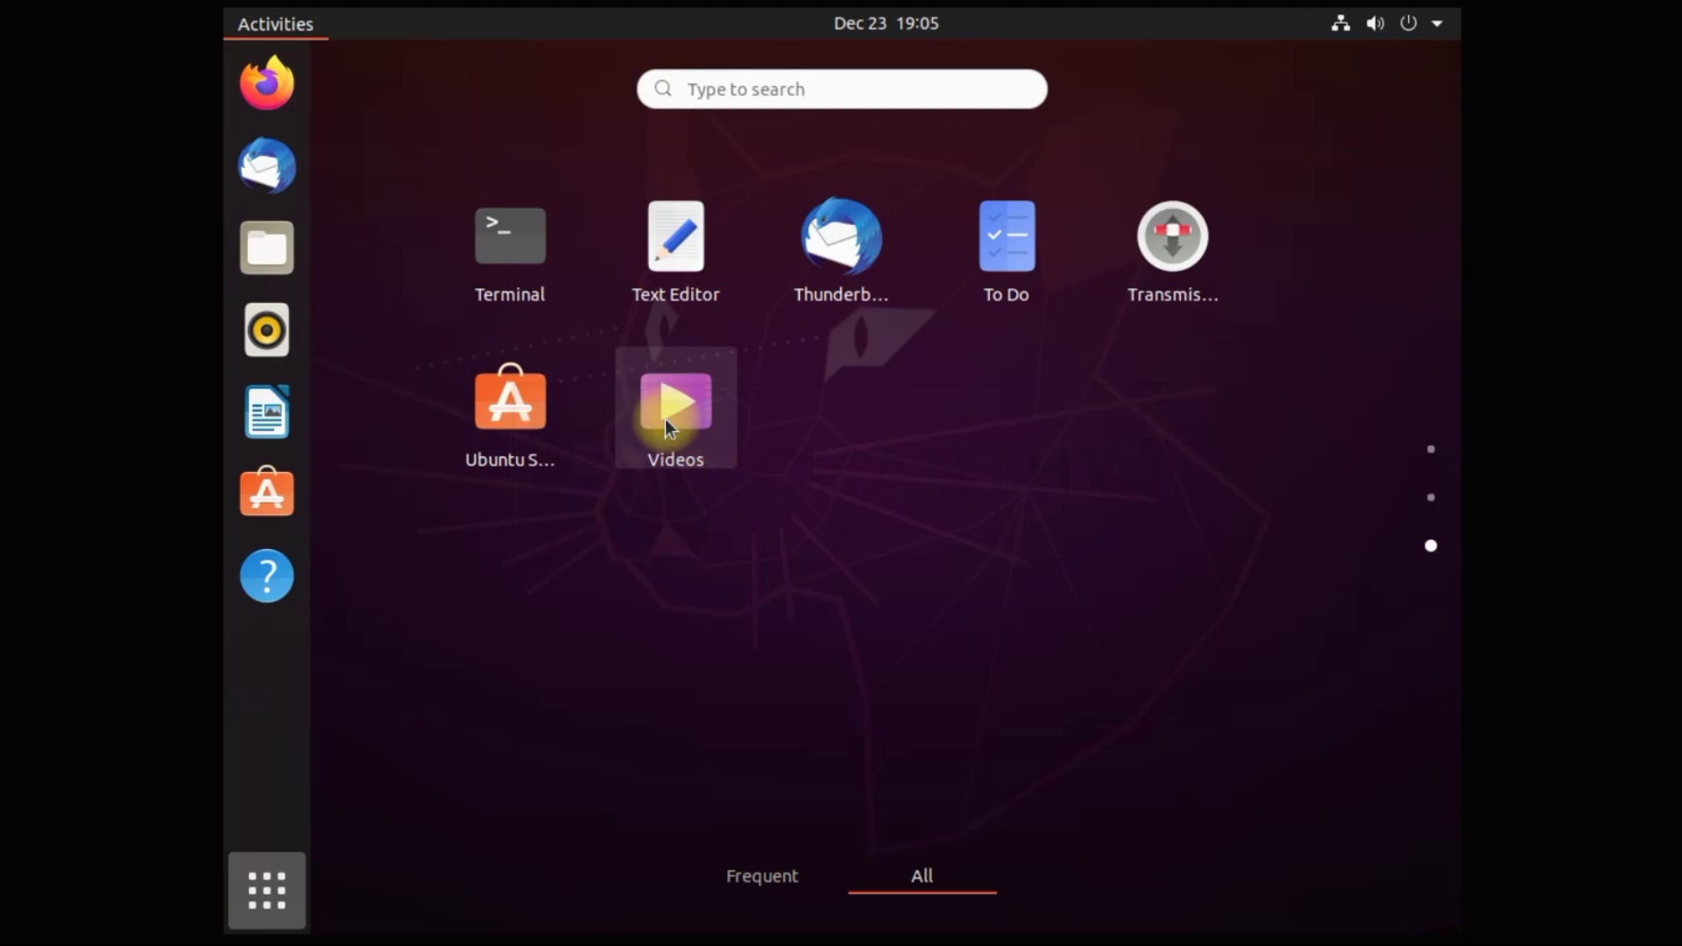
left_click(672, 422)
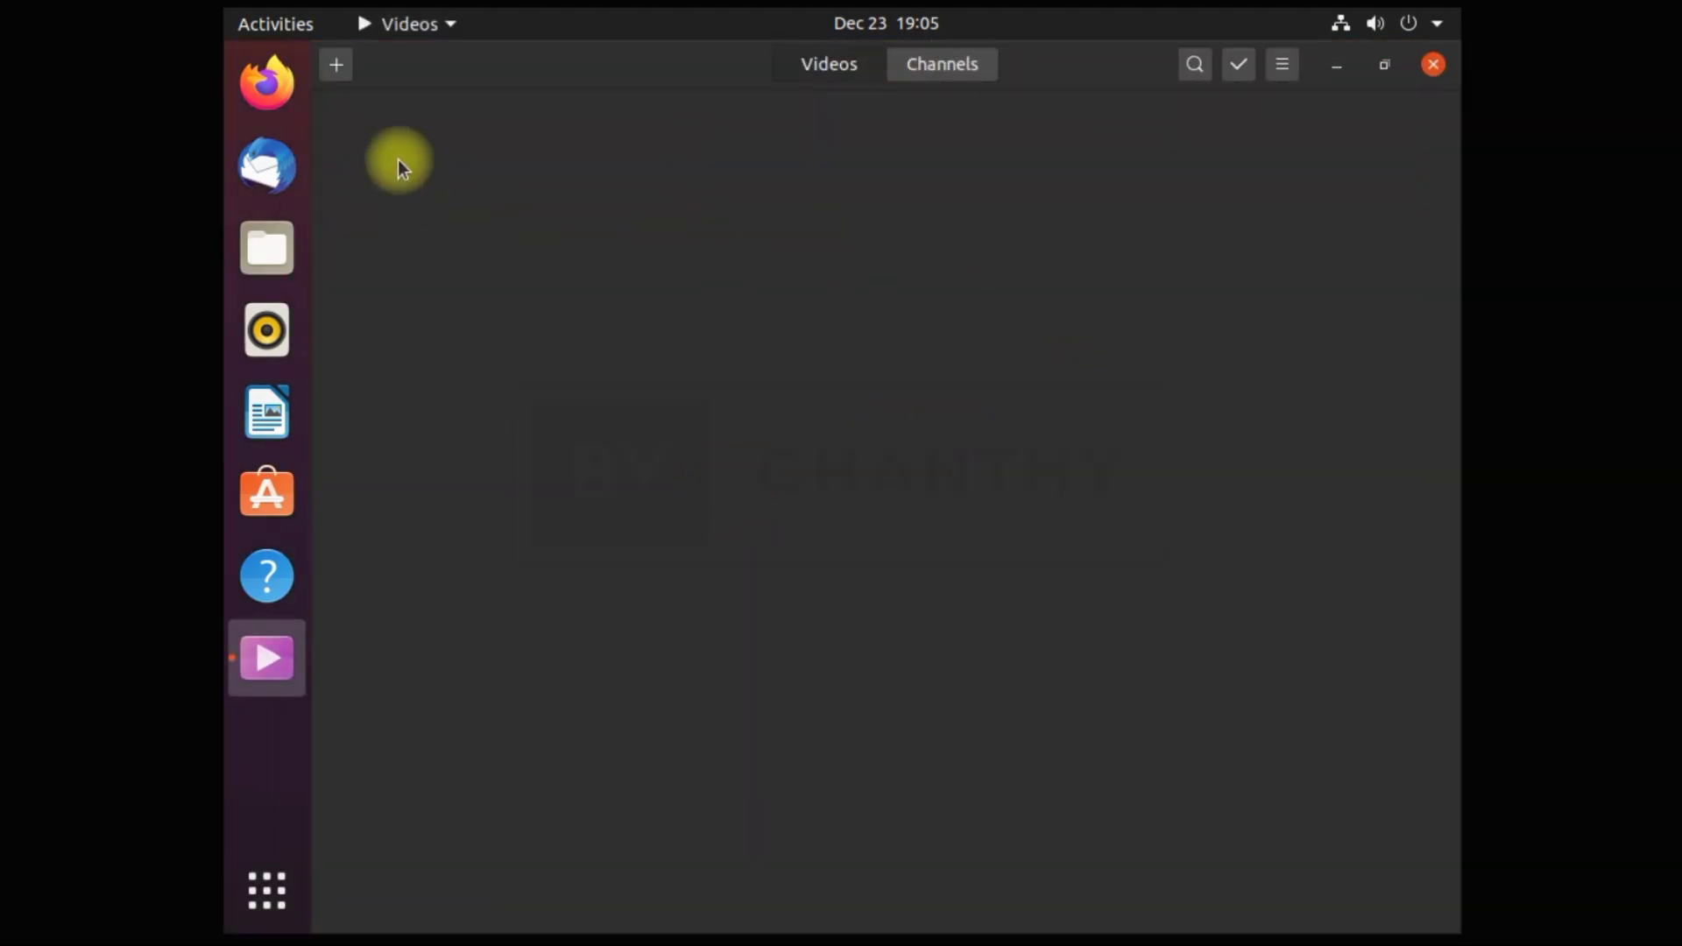
left_click(1281, 64)
left_click(1237, 64)
left_click(1431, 65)
Launch the Terminal from the applications grid, then close it
left_click(267, 890)
scroll(803, 549, "down", 1)
scroll(972, 592, "down", 1)
left_click_drag(511, 235, 998, 514)
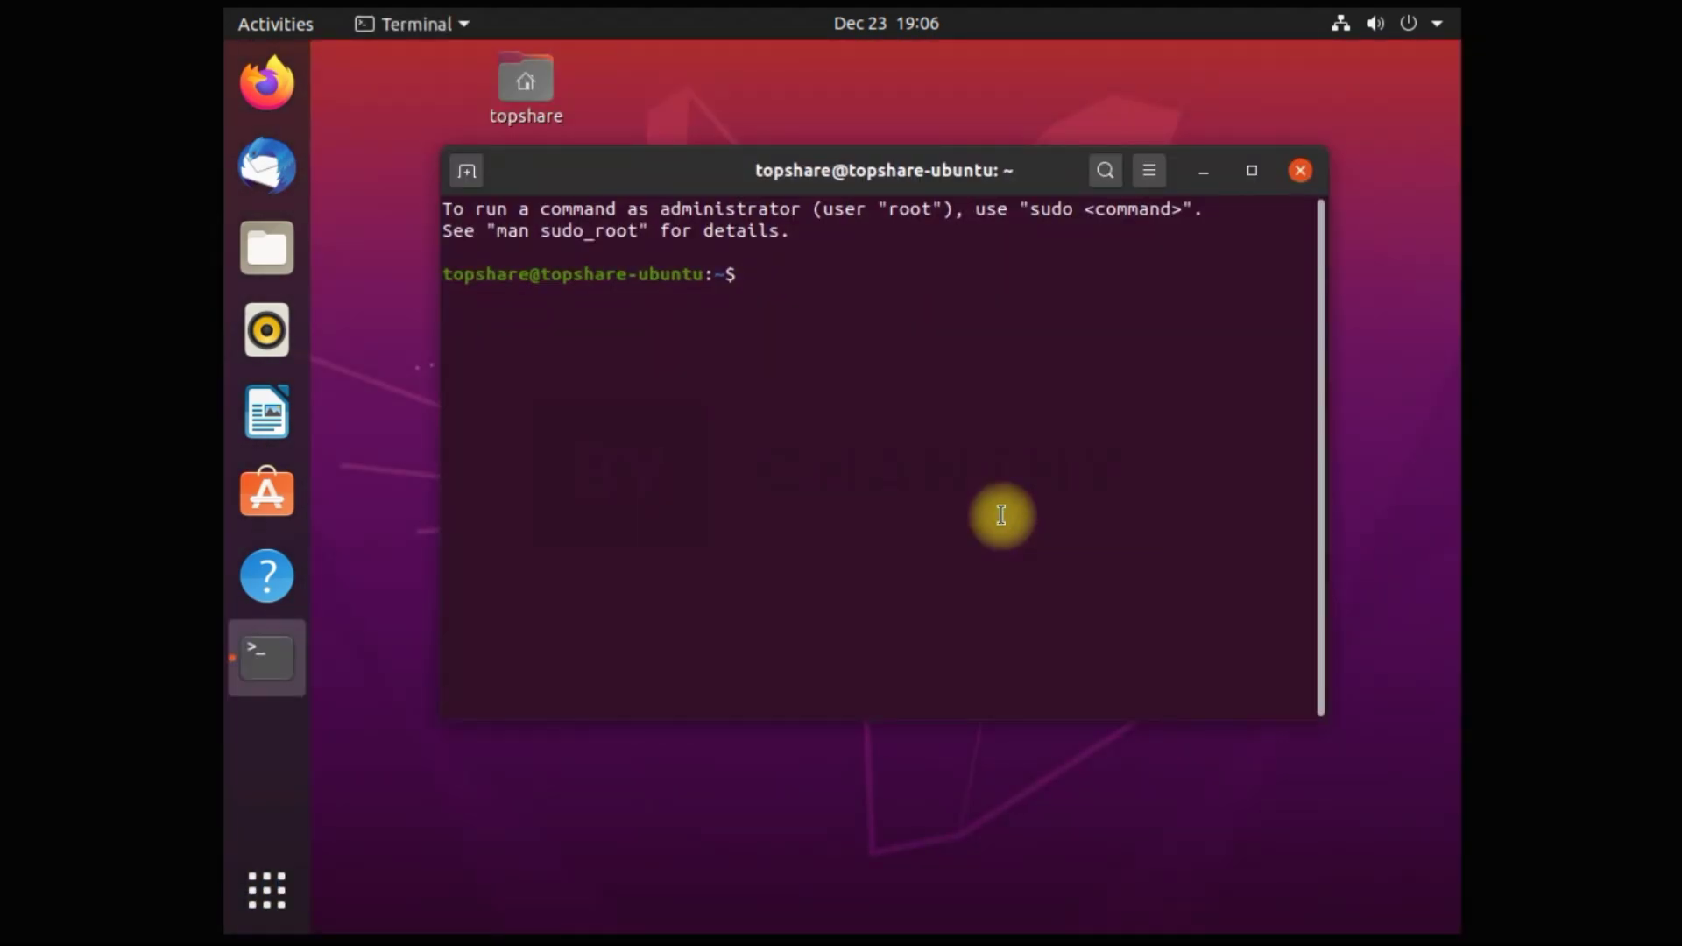
left_click(1299, 170)
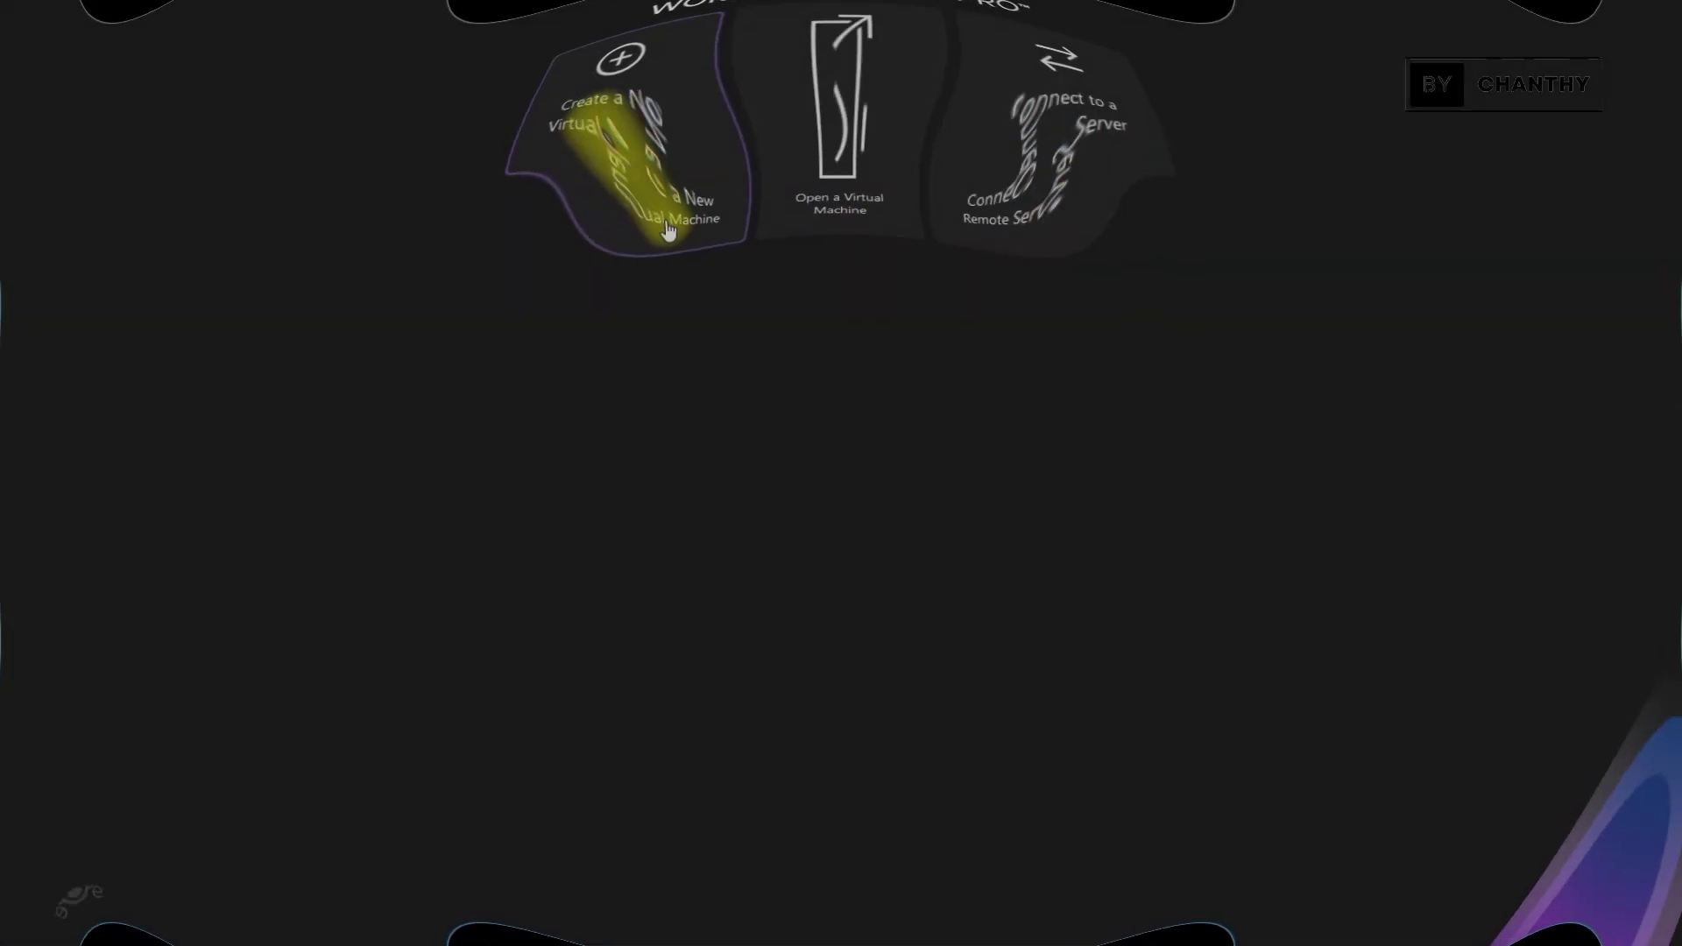
Start a Typical new virtual machine installing from the Ubuntu-20.04 ISO image
left_click(669, 231)
left_click(851, 630)
left_click(644, 448)
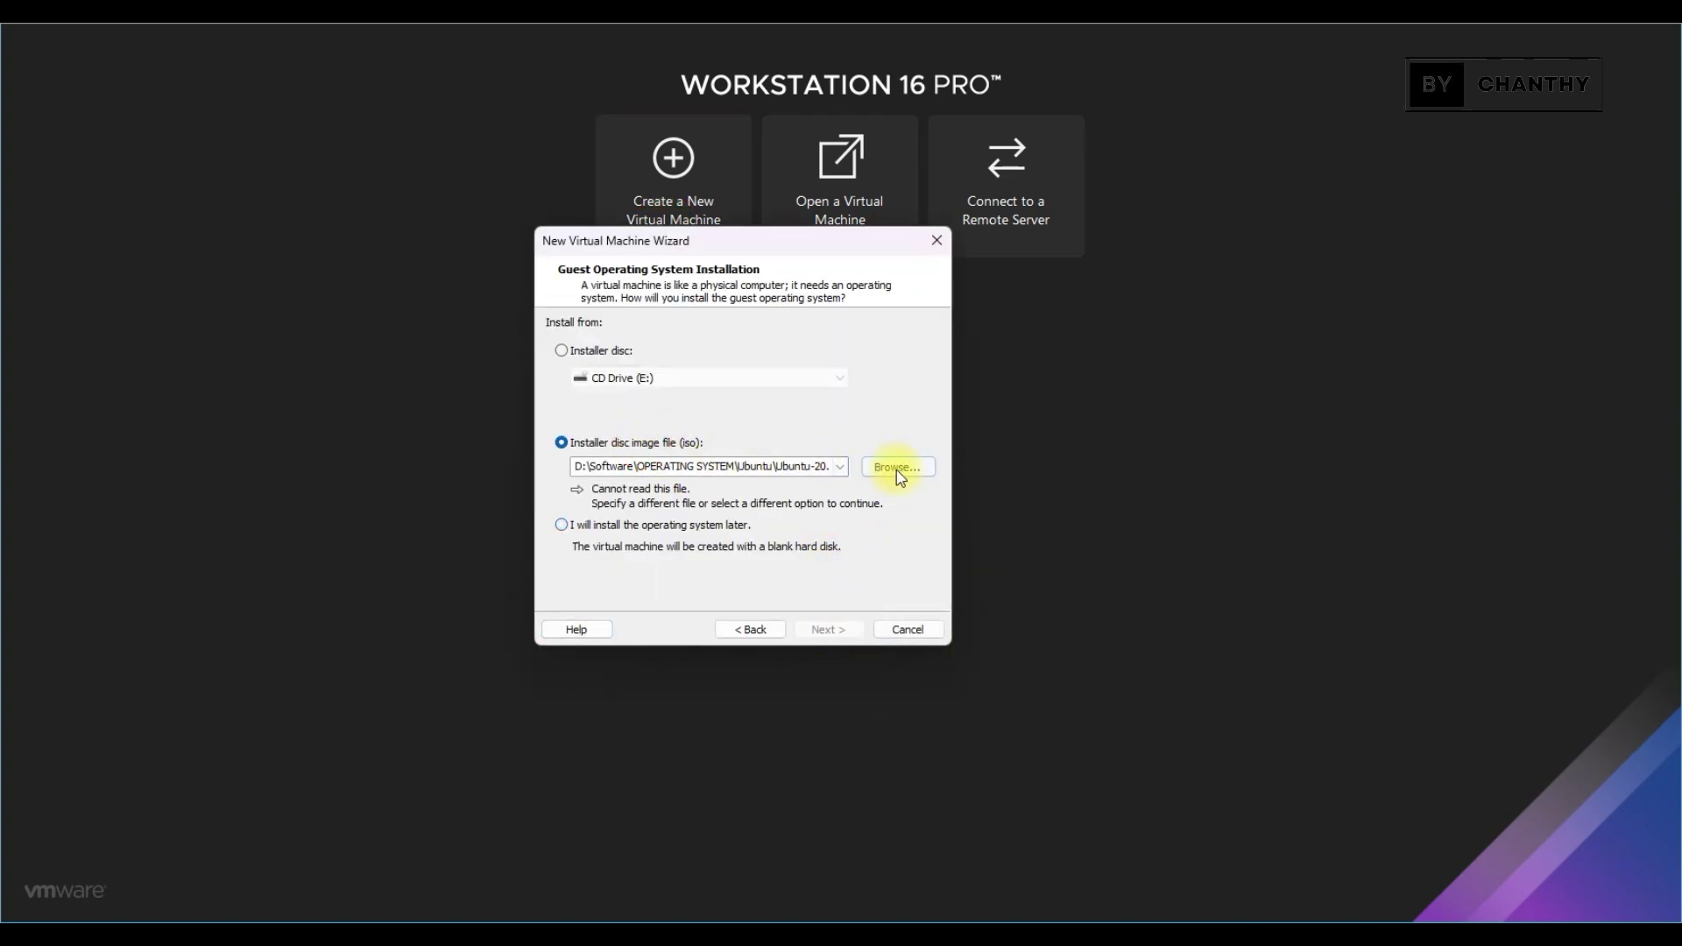
left_click(898, 467)
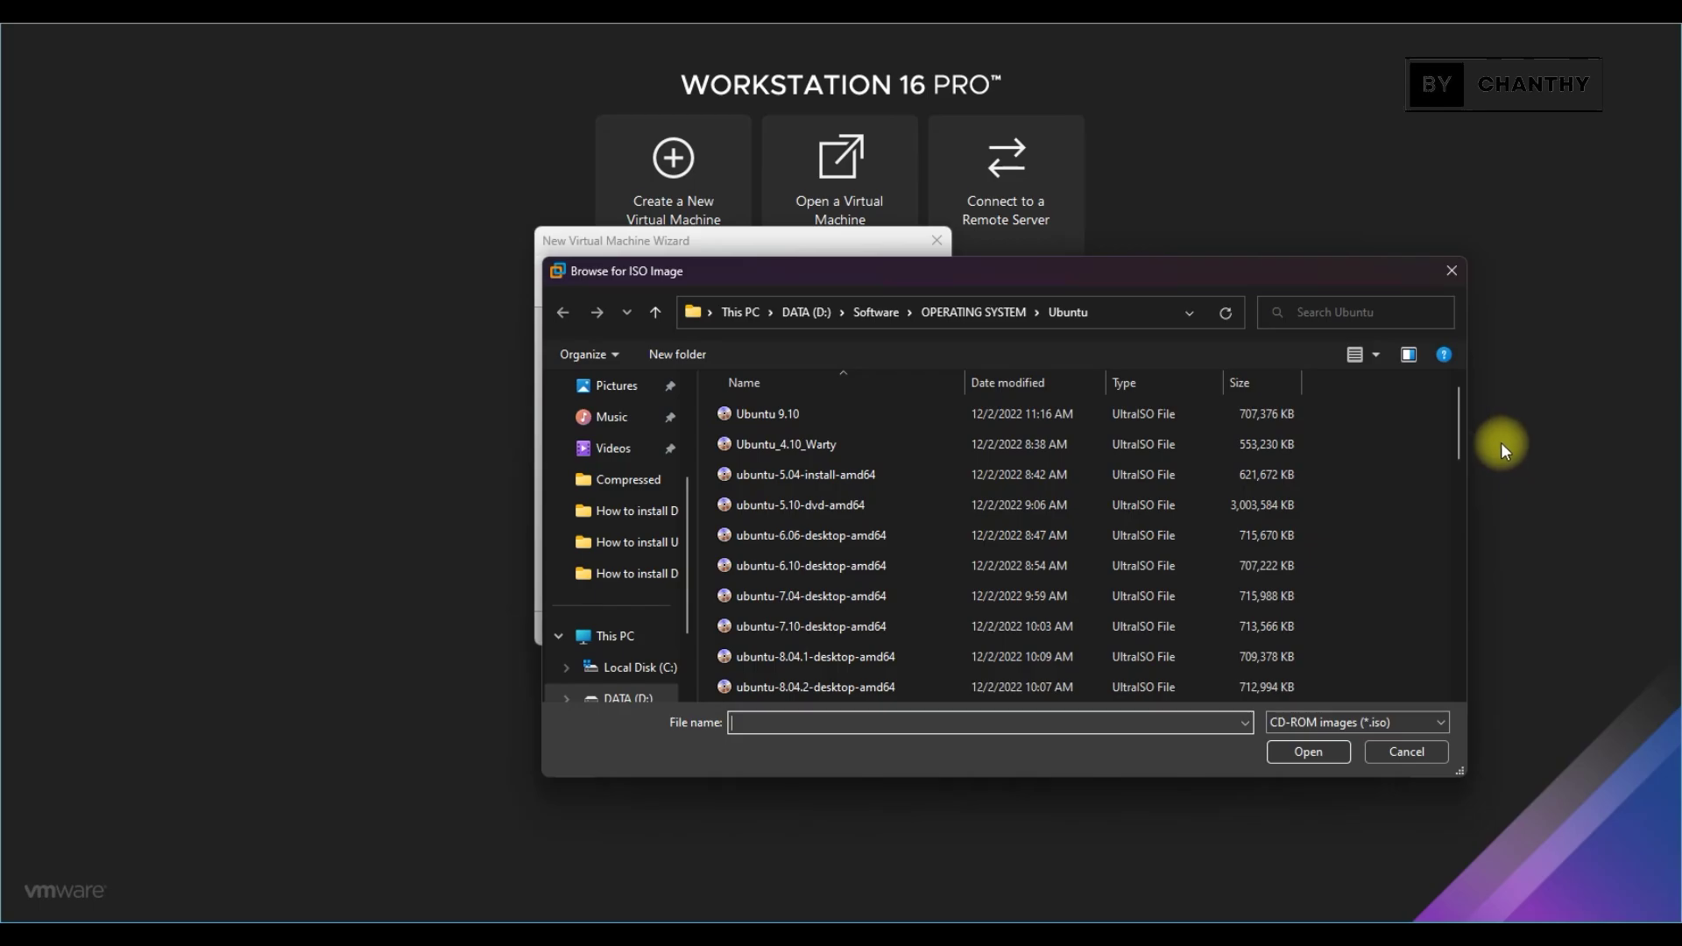
left_click_drag(1458, 433, 1428, 684)
left_click(770, 692)
left_click(1323, 750)
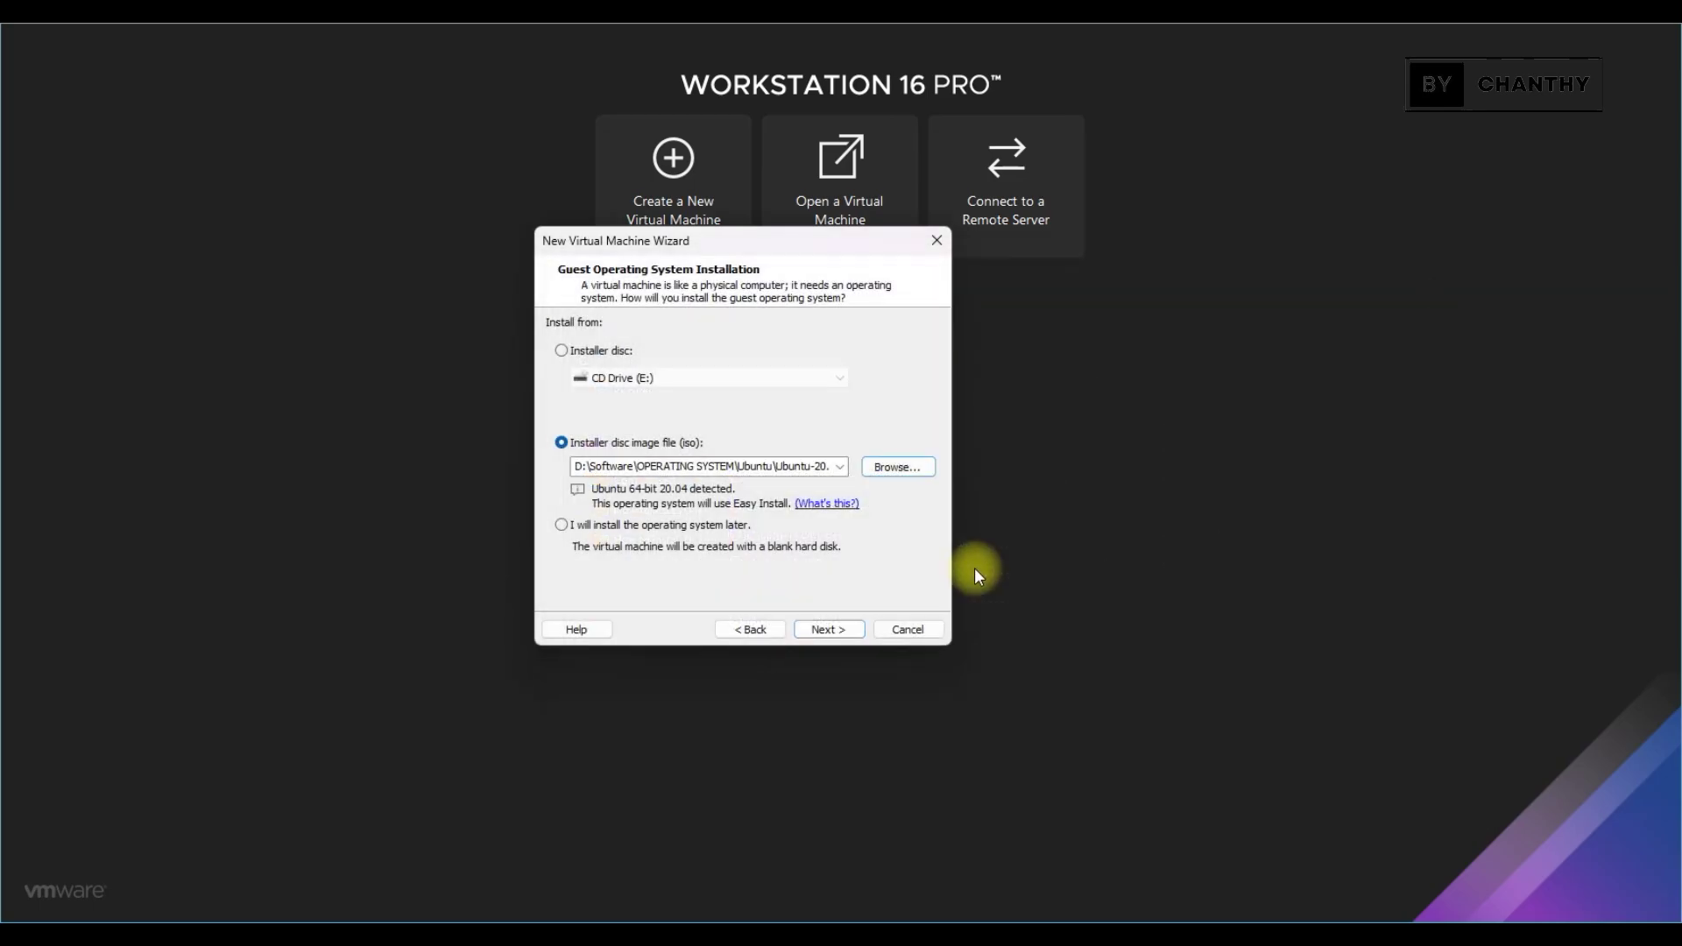
left_click(828, 629)
Fill in the Easy Install full name, user name, and password with confirmation
type("TOPSHARE")
left_click(685, 379)
type("topshare")
key("Tab")
type("1234567890")
left_click(669, 429)
type("1234567890")
Name the VM Ubuntu-20.04, give it an 80 GB disk, and create it
left_click(828, 629)
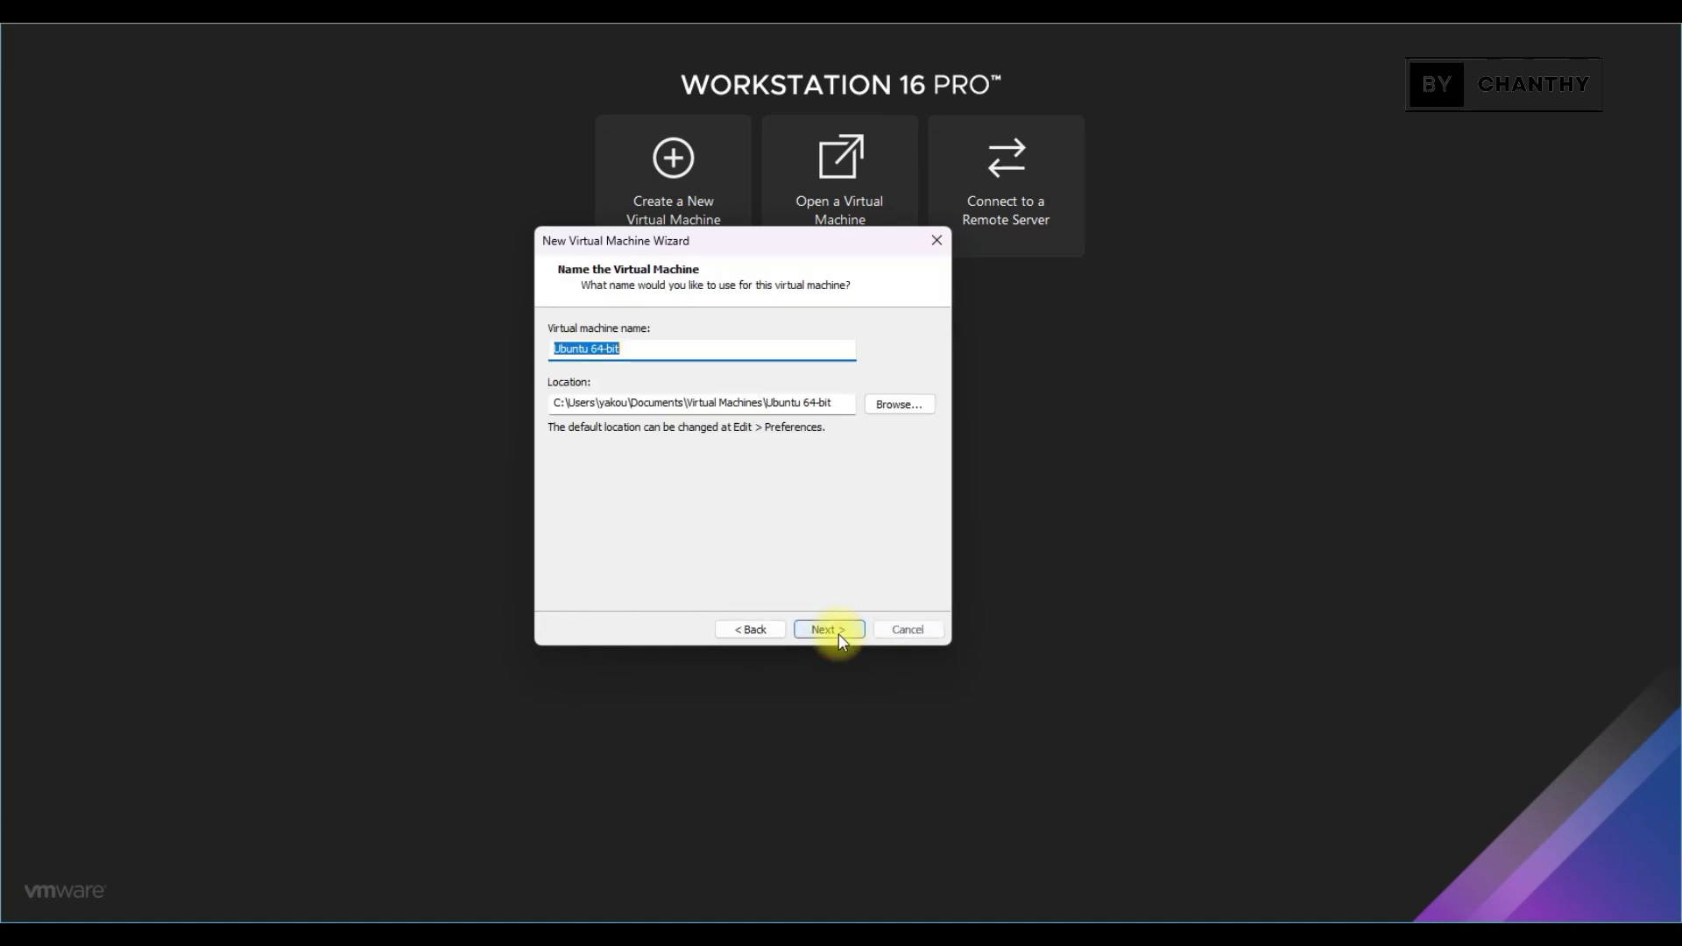
type("Ubuntu-20.04")
left_click(828, 629)
type("80")
left_click(832, 629)
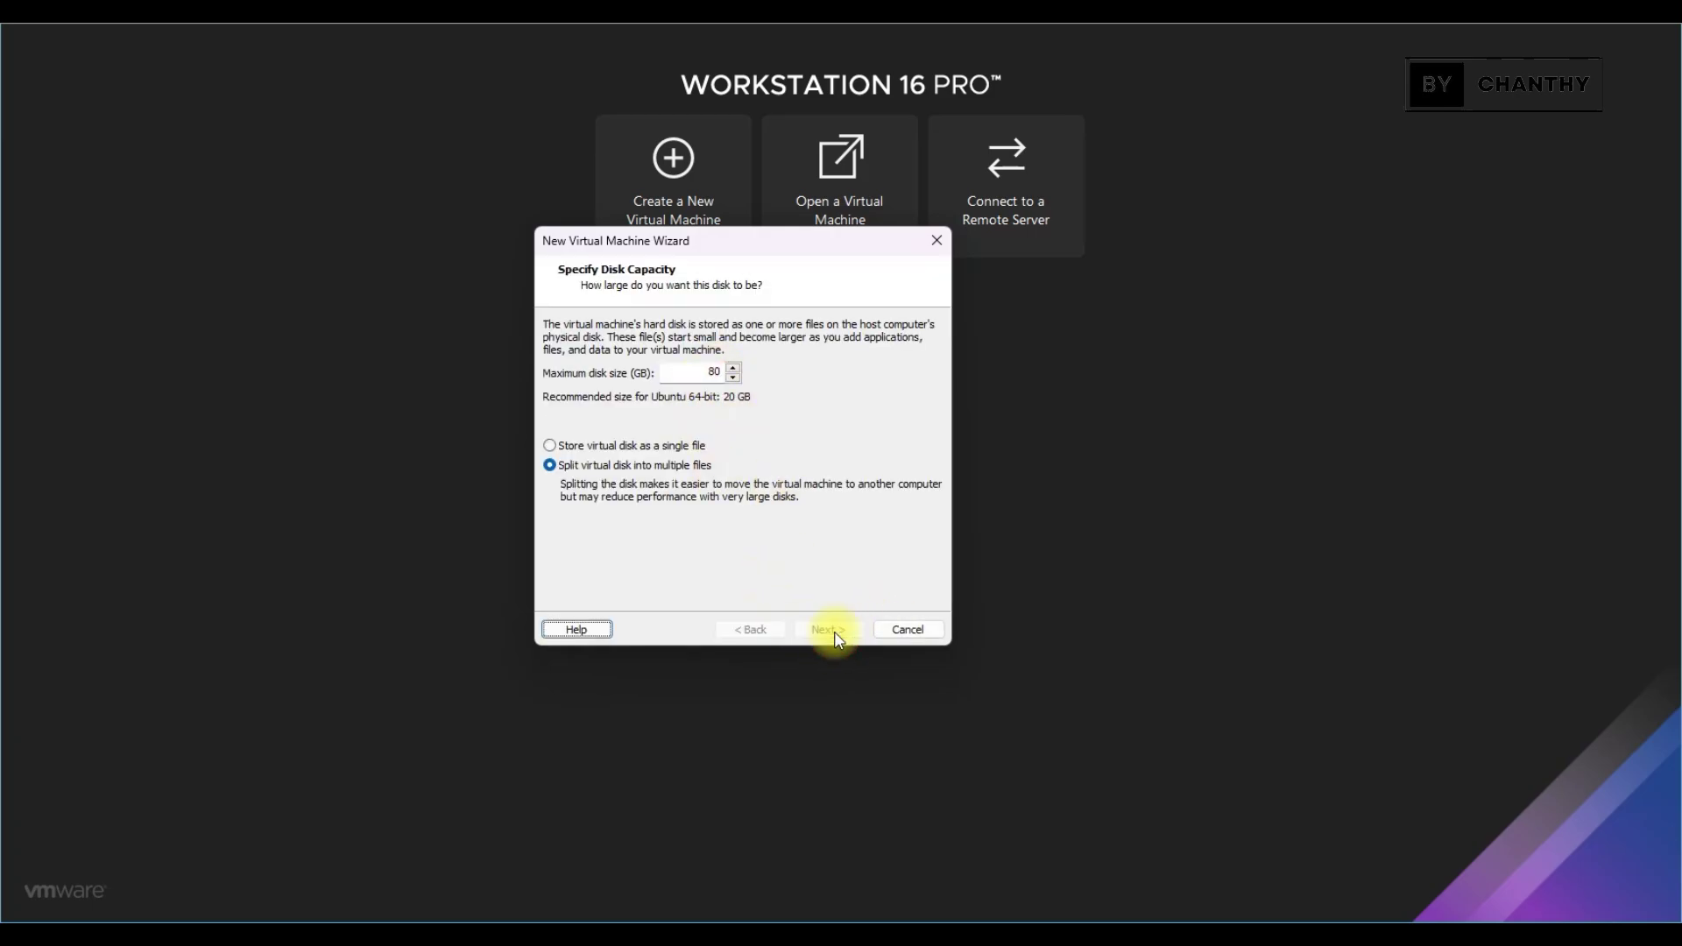
left_click(829, 629)
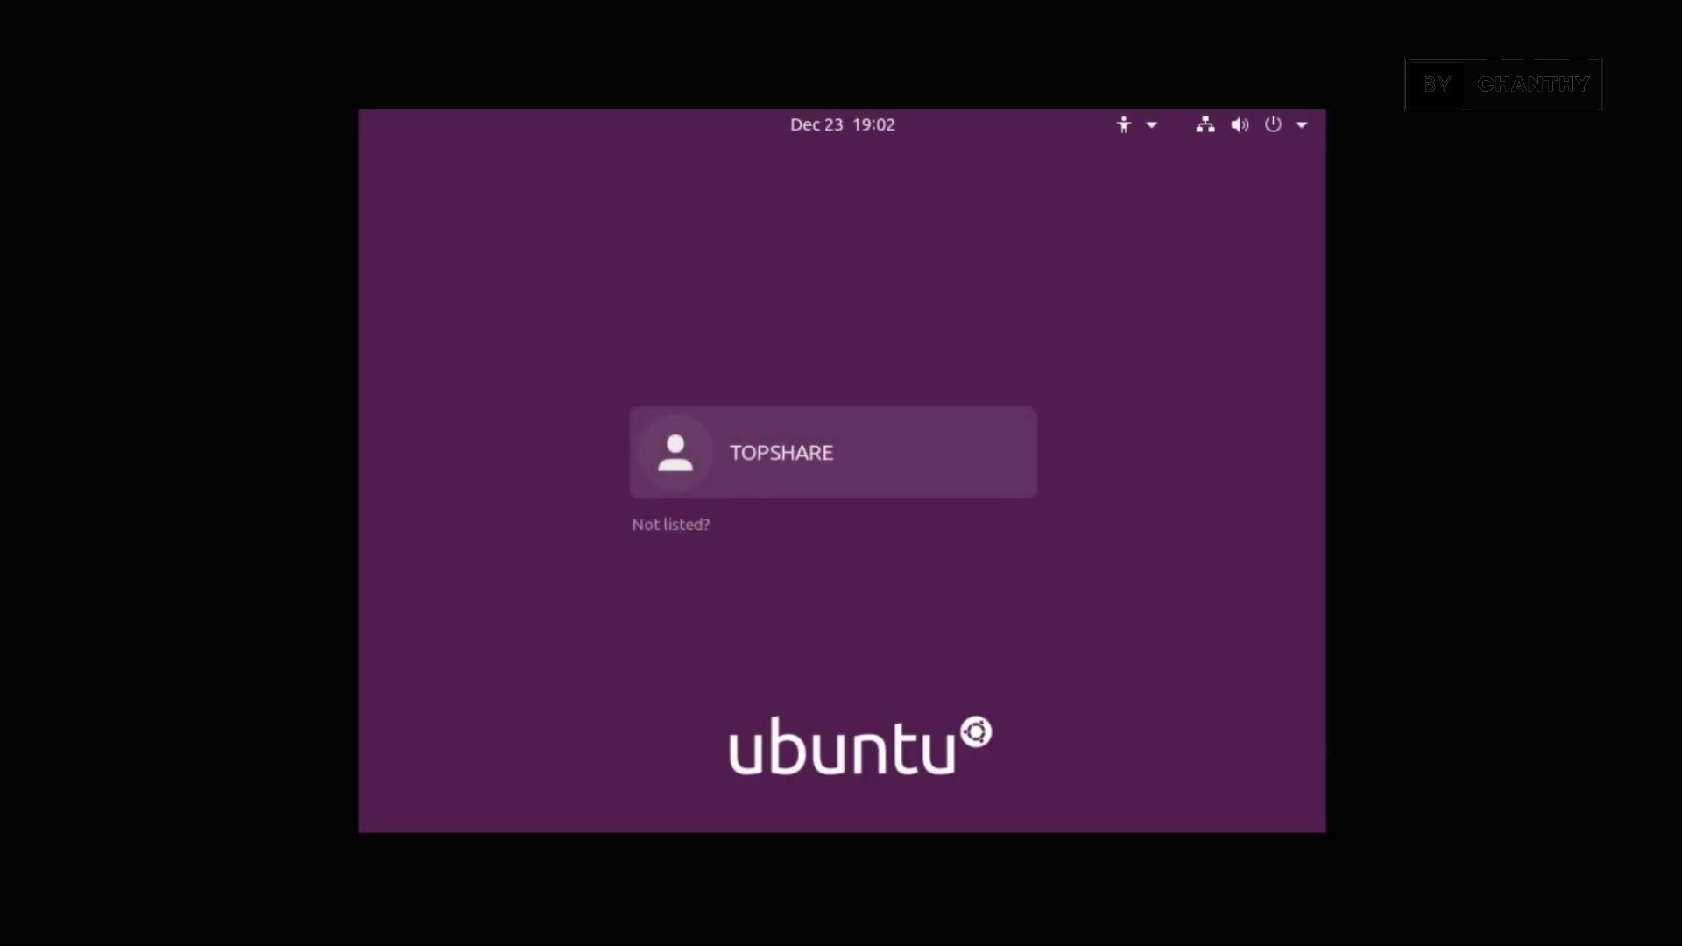
Select the user account on the login screen and sign in with its password
left_click(906, 449)
type("•••••••")
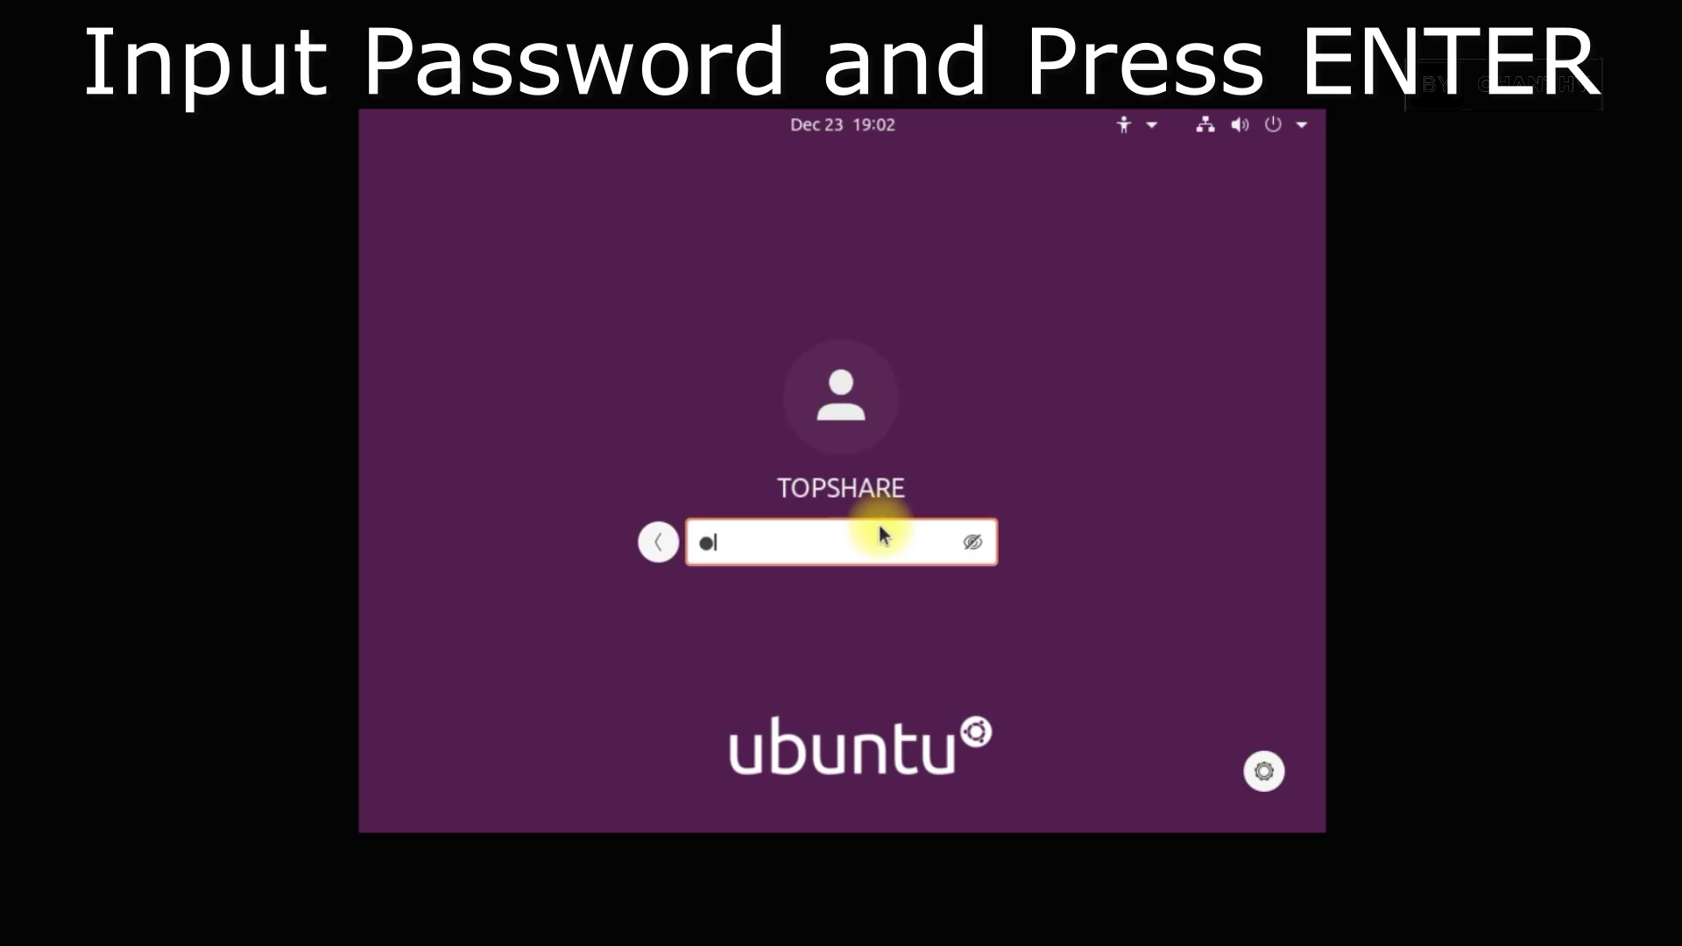
type("•")
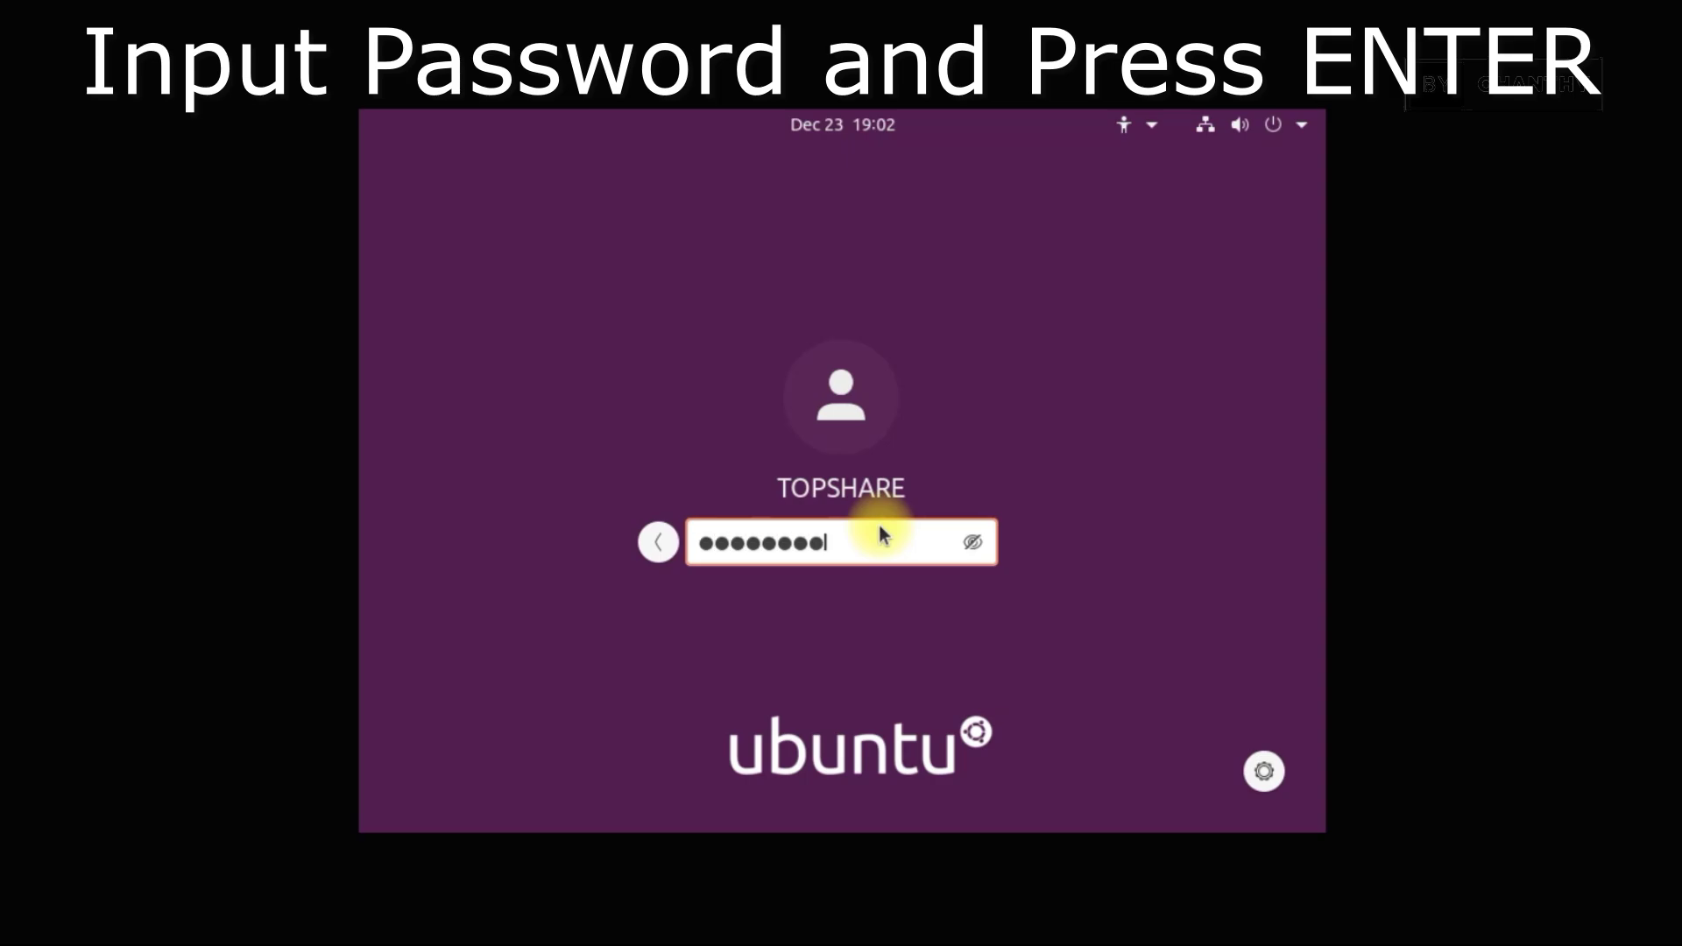
key("Return")
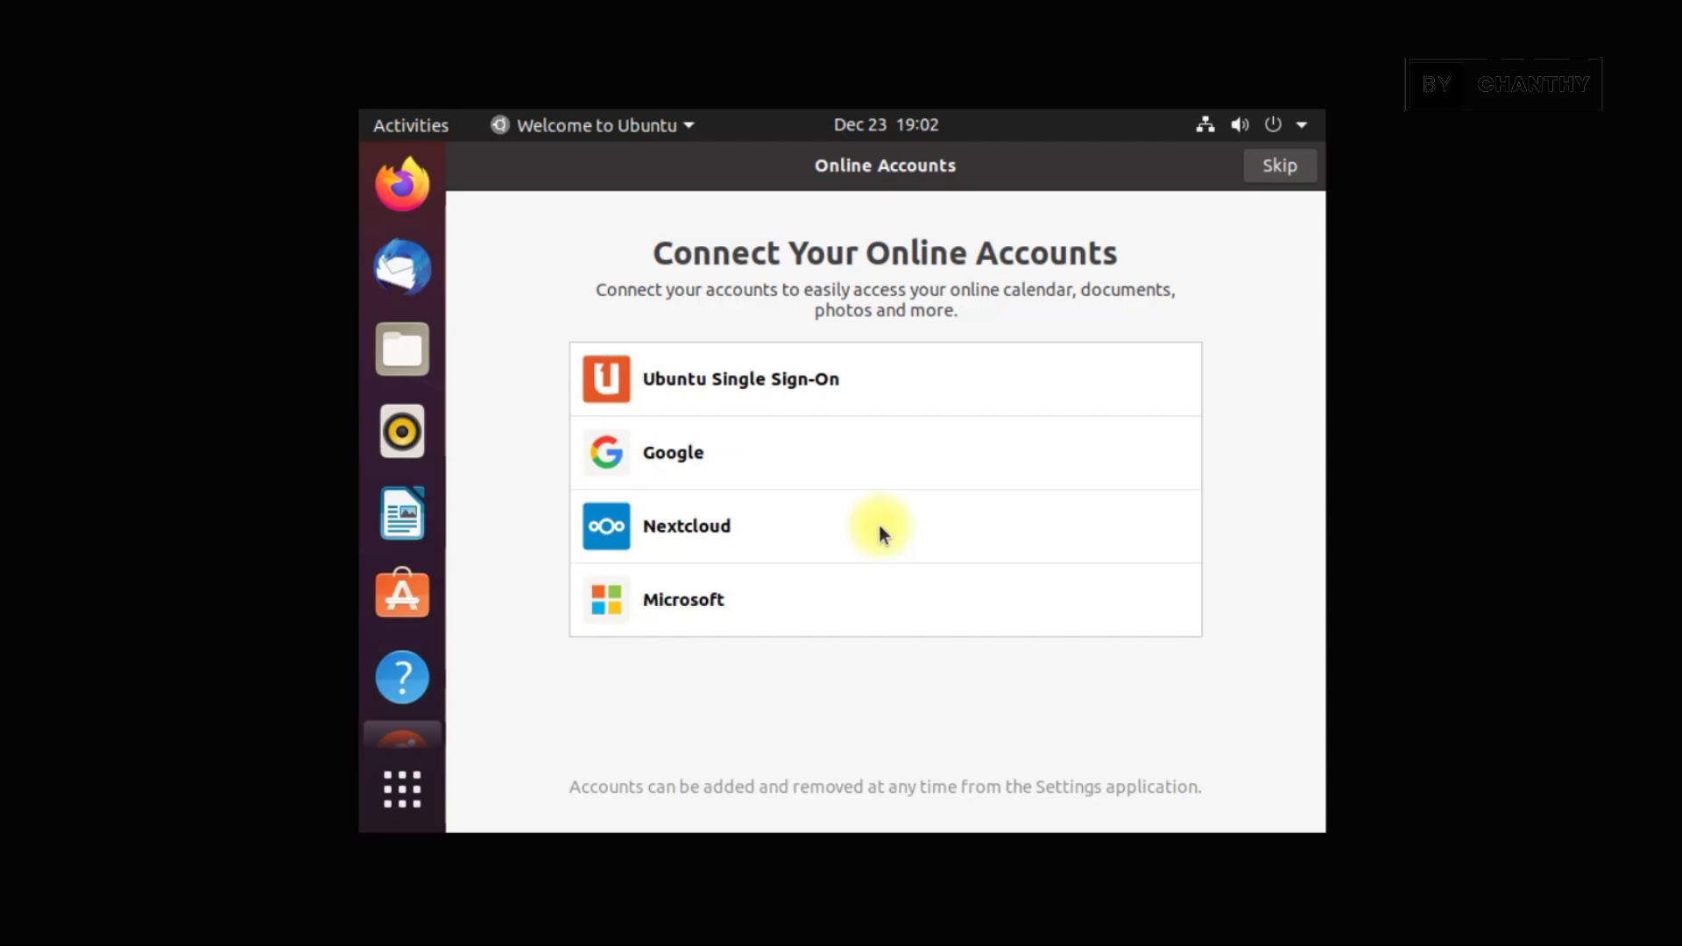
Skip online accounts and Livepatch, accept data reporting, and keep location services off
left_click(1297, 168)
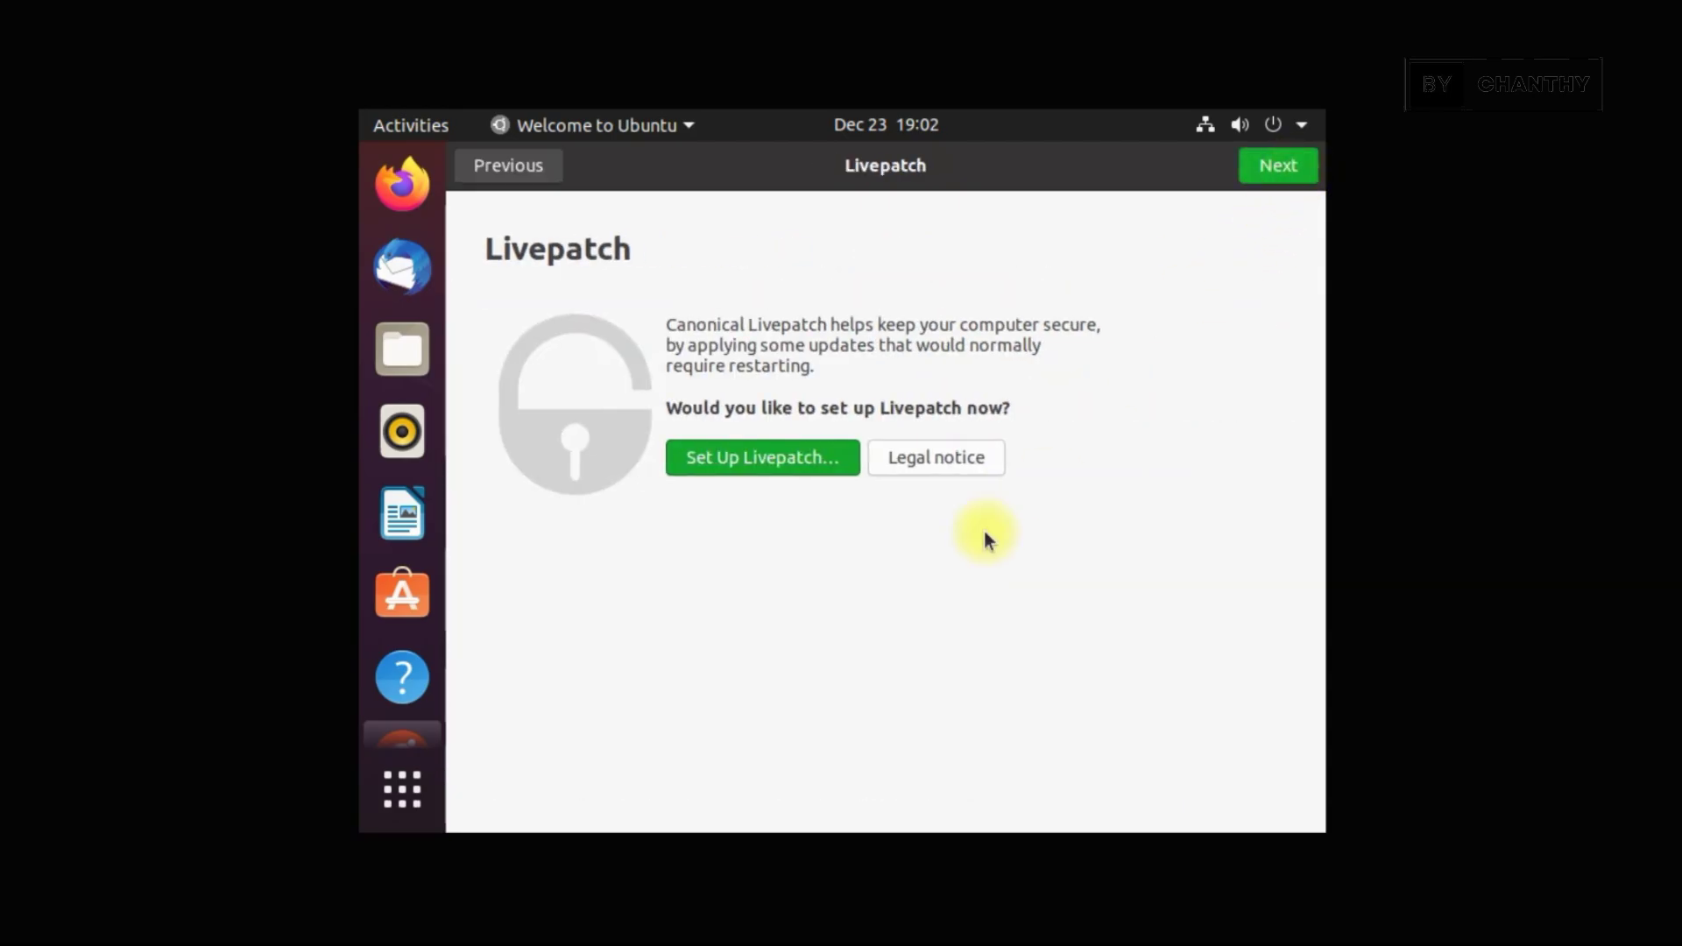
left_click(1285, 170)
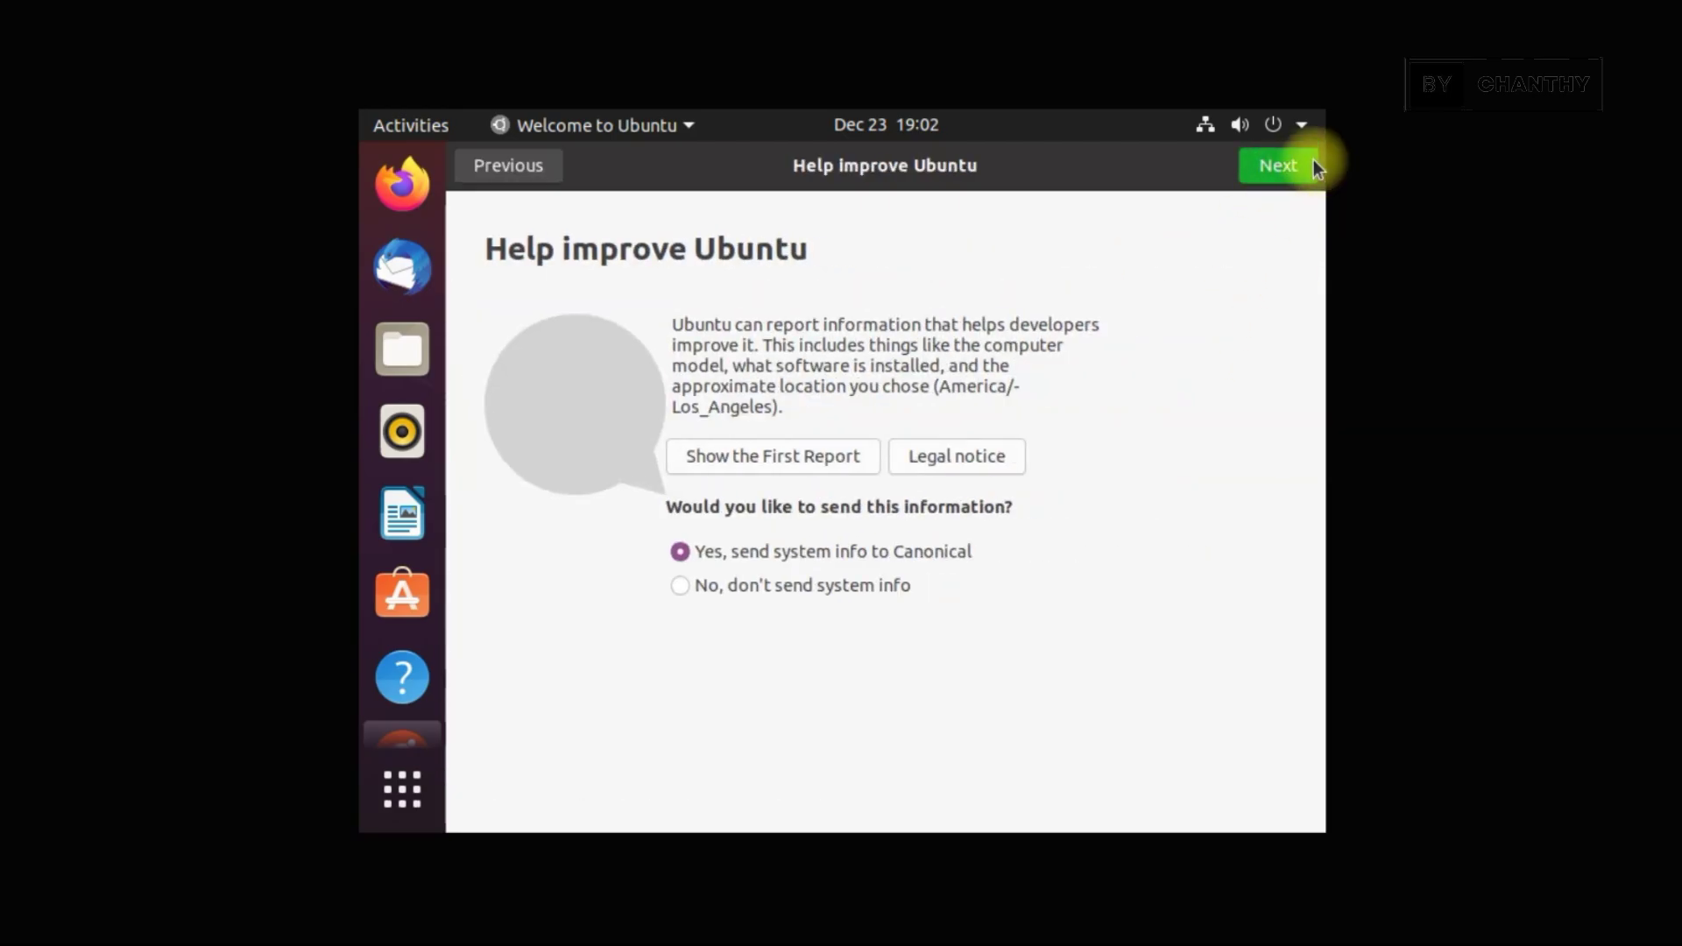
left_click(1301, 170)
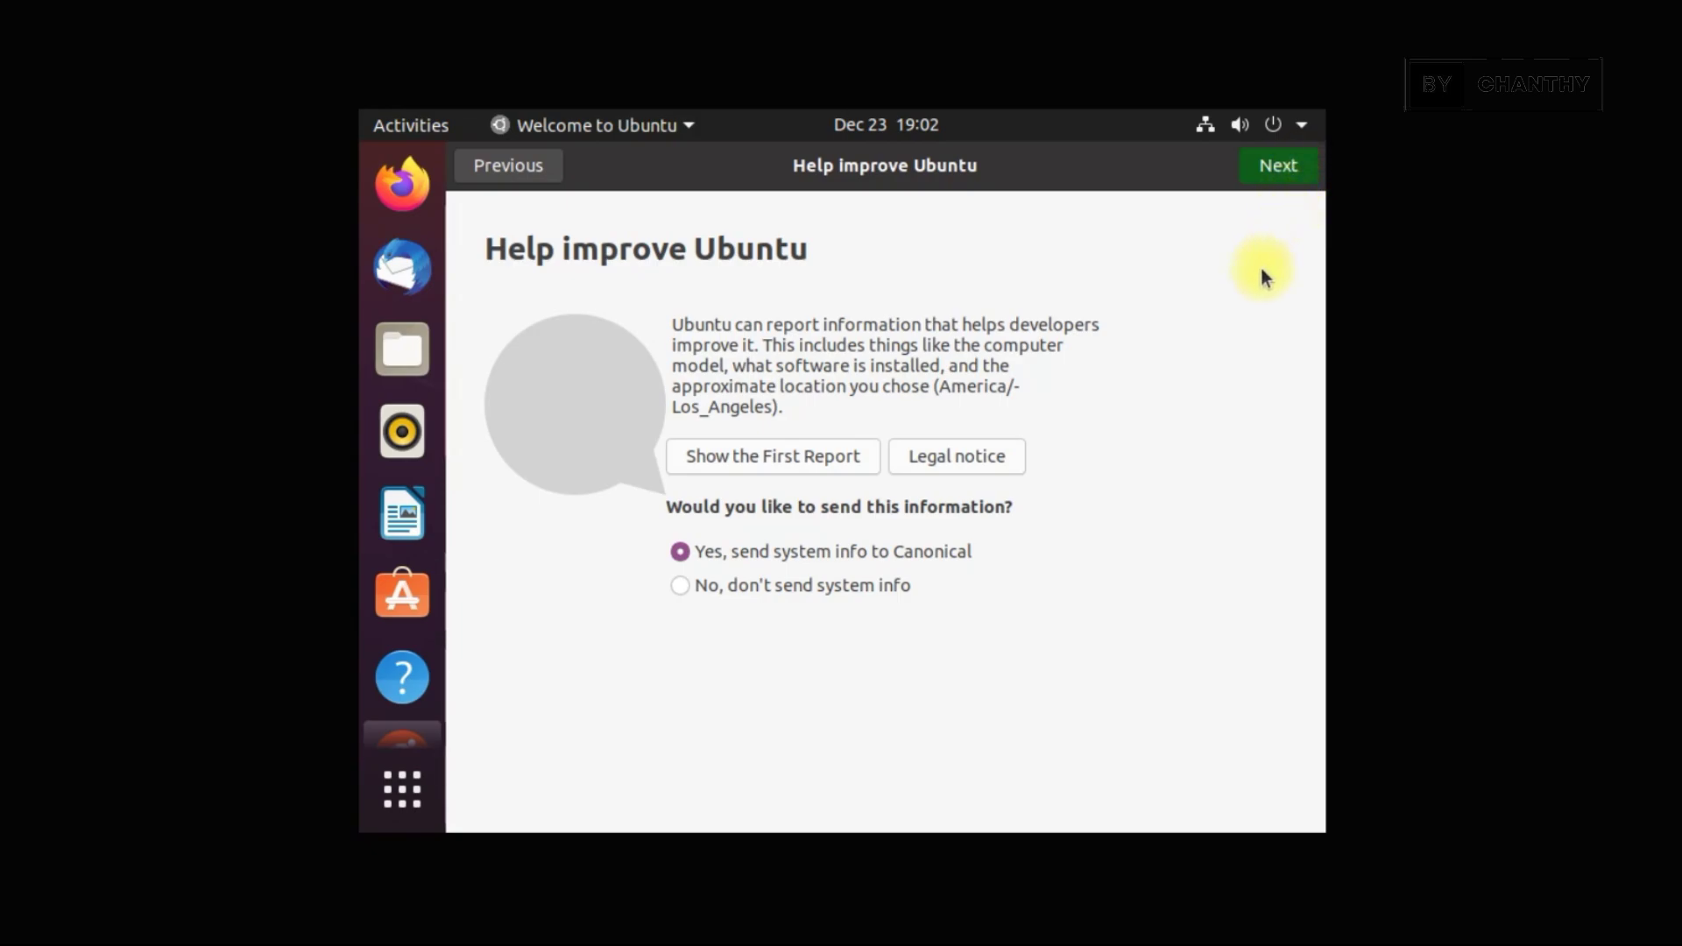
left_click(1301, 164)
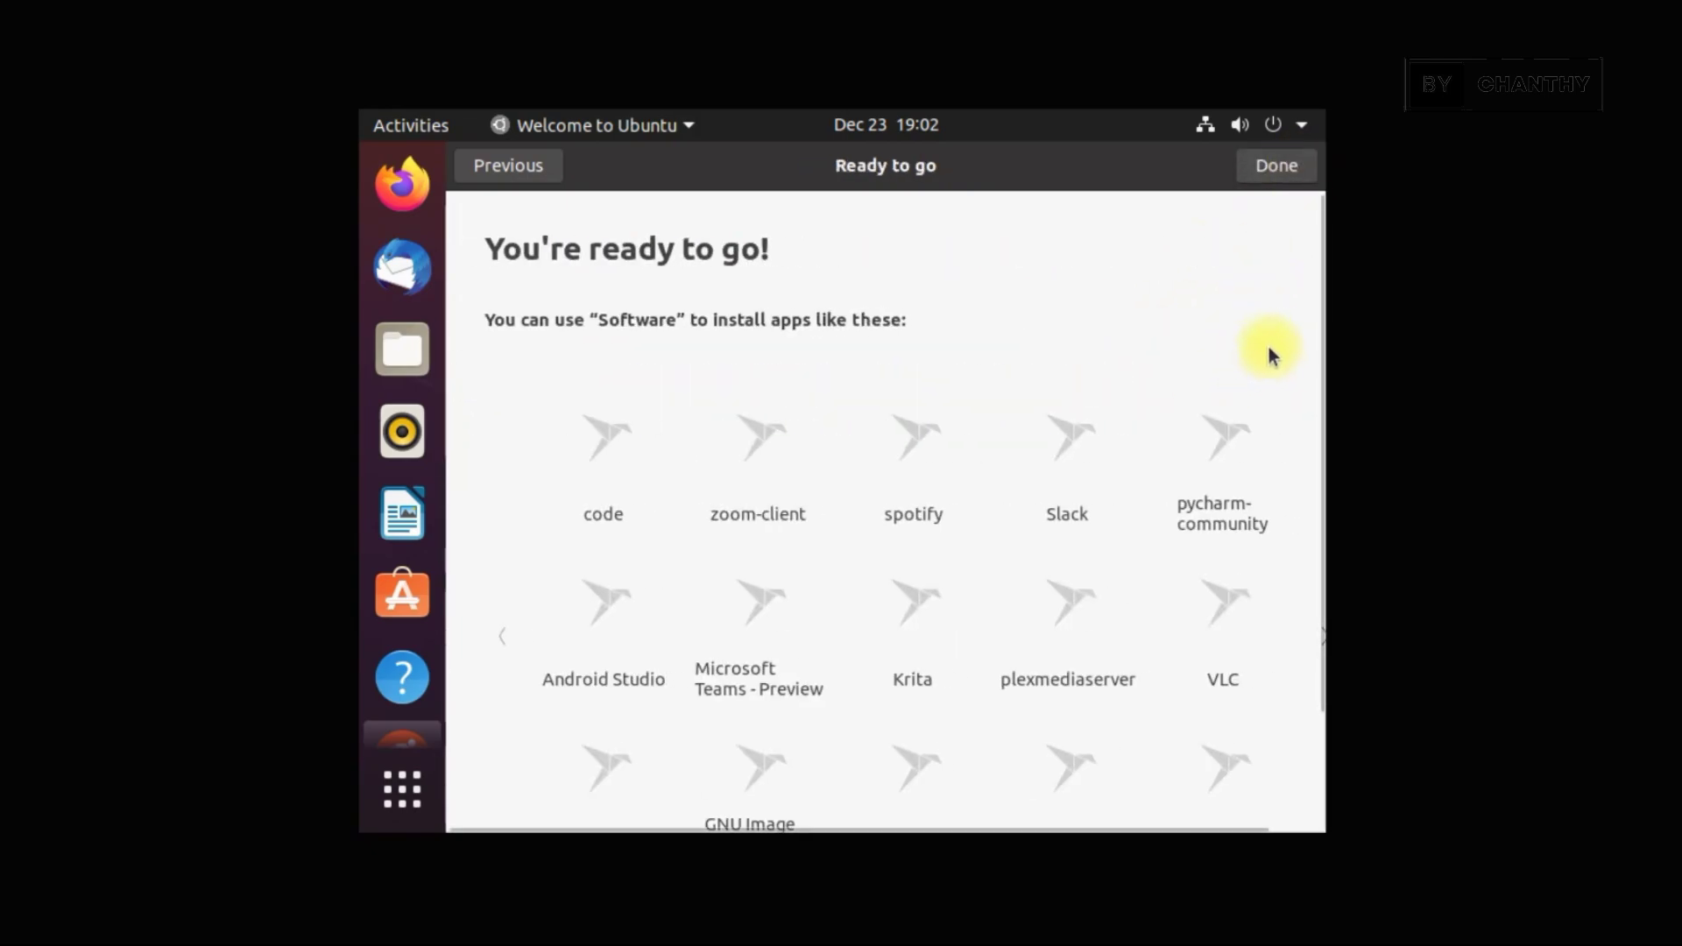
Finish the Welcome to Ubuntu setup and launch Settings from the system menu
left_click_drag(1312, 491, 1288, 736)
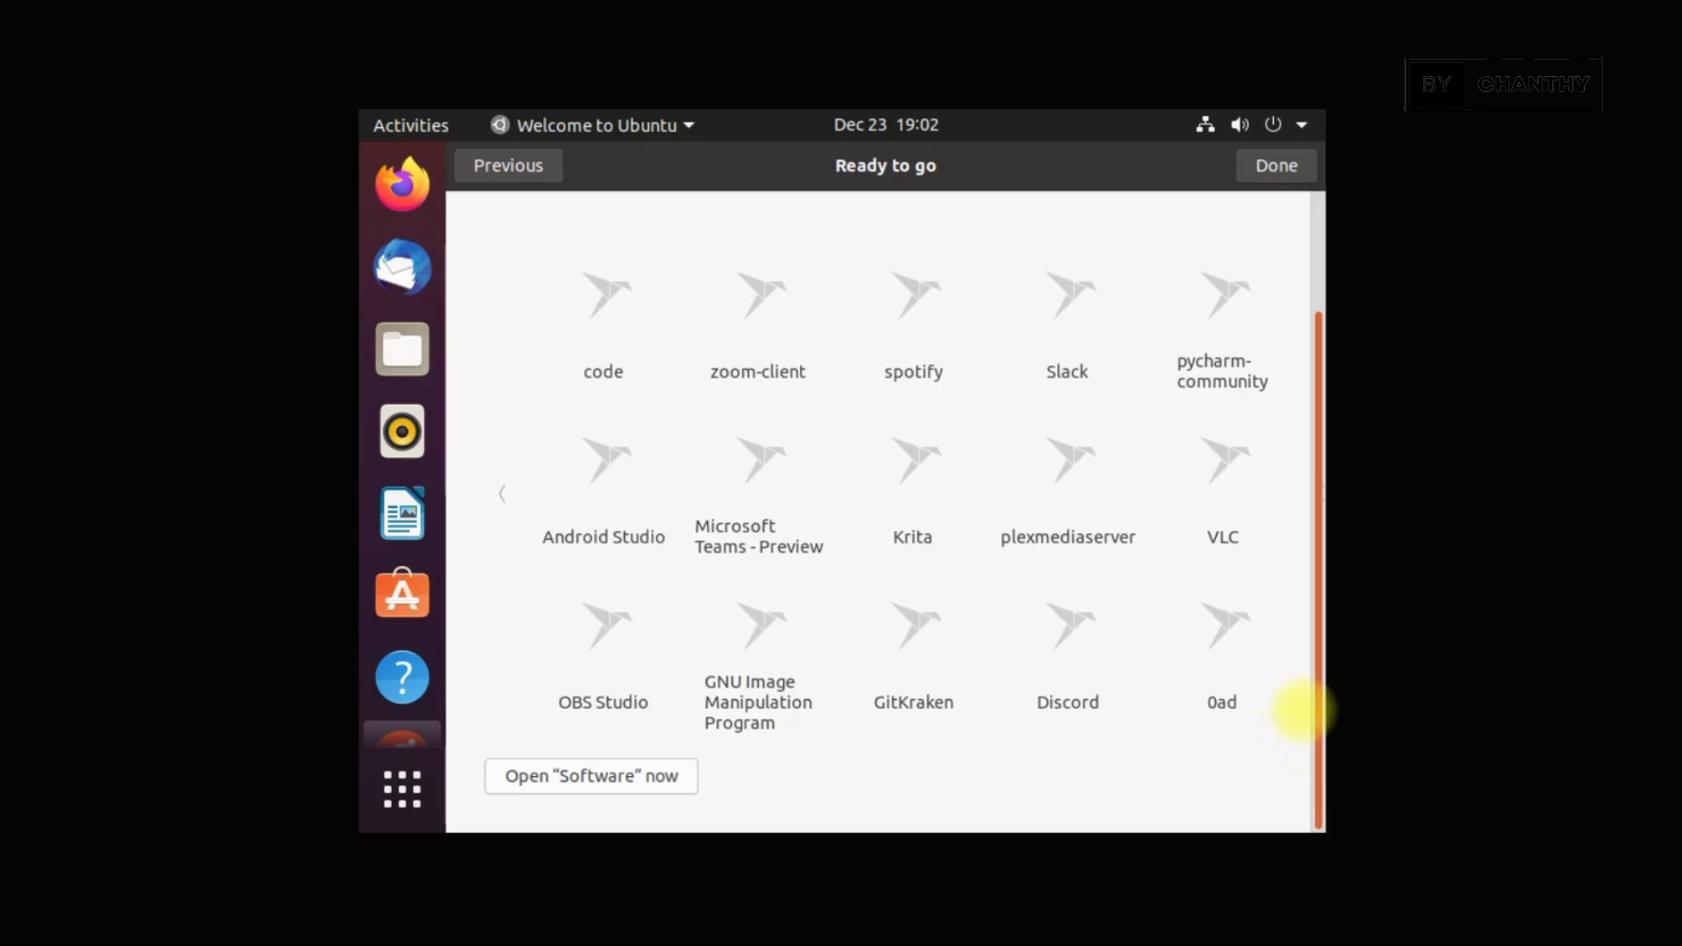
left_click_drag(1323, 396, 1269, 163)
left_click(1270, 162)
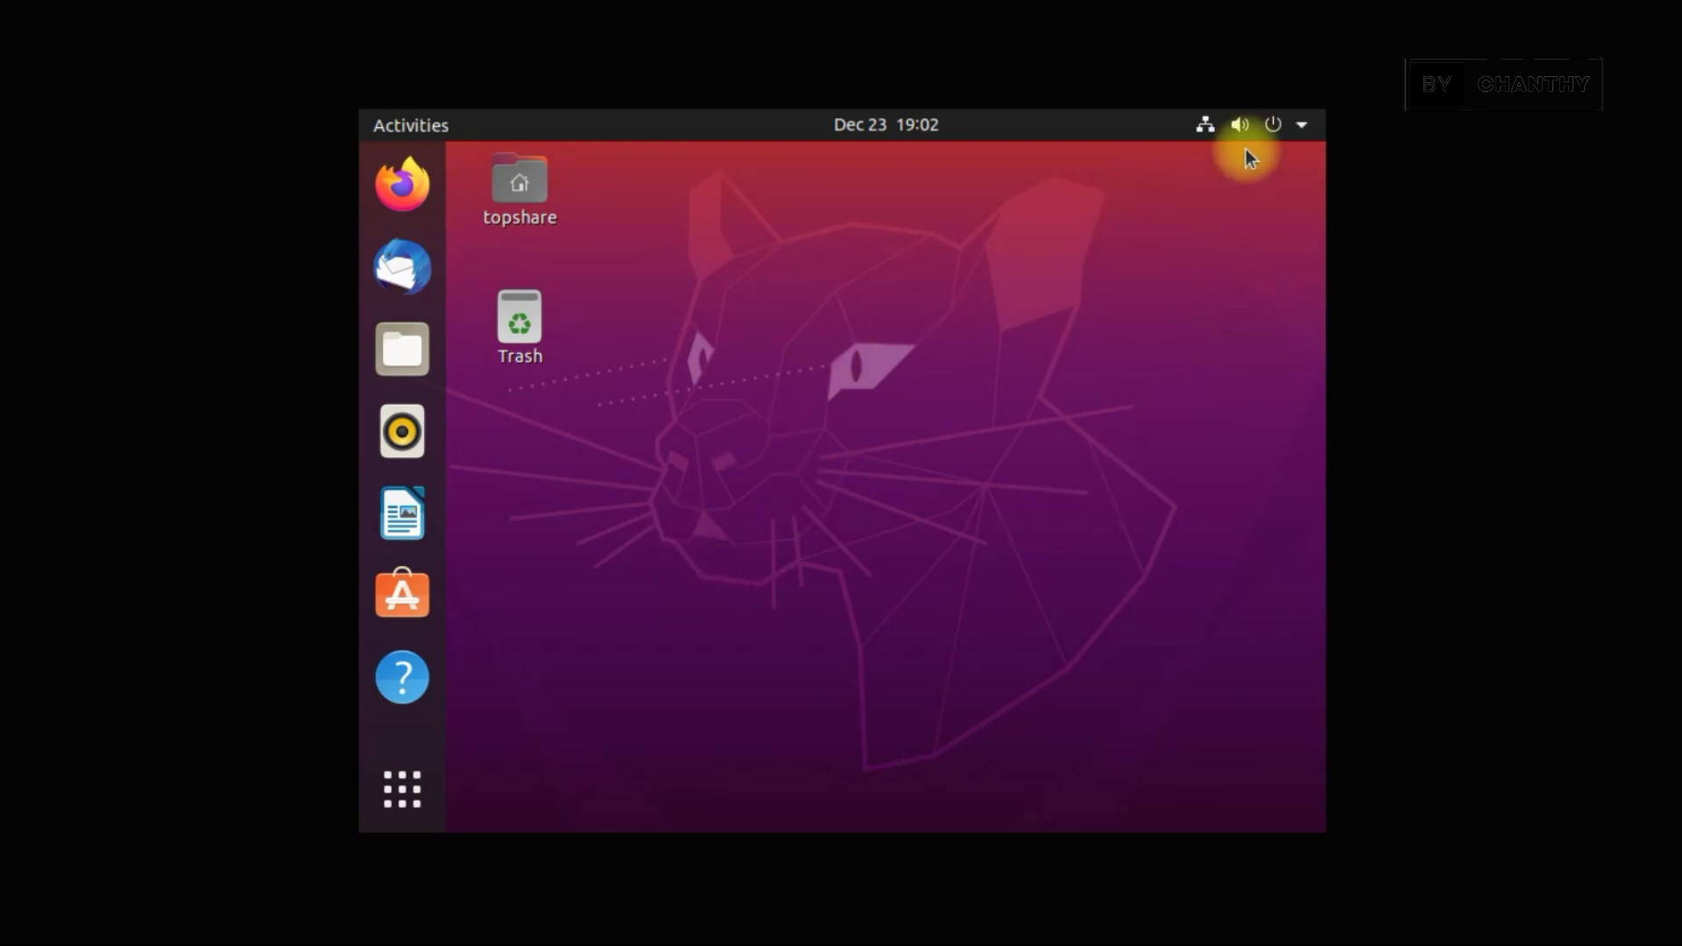
left_click(1303, 124)
left_click(1078, 343)
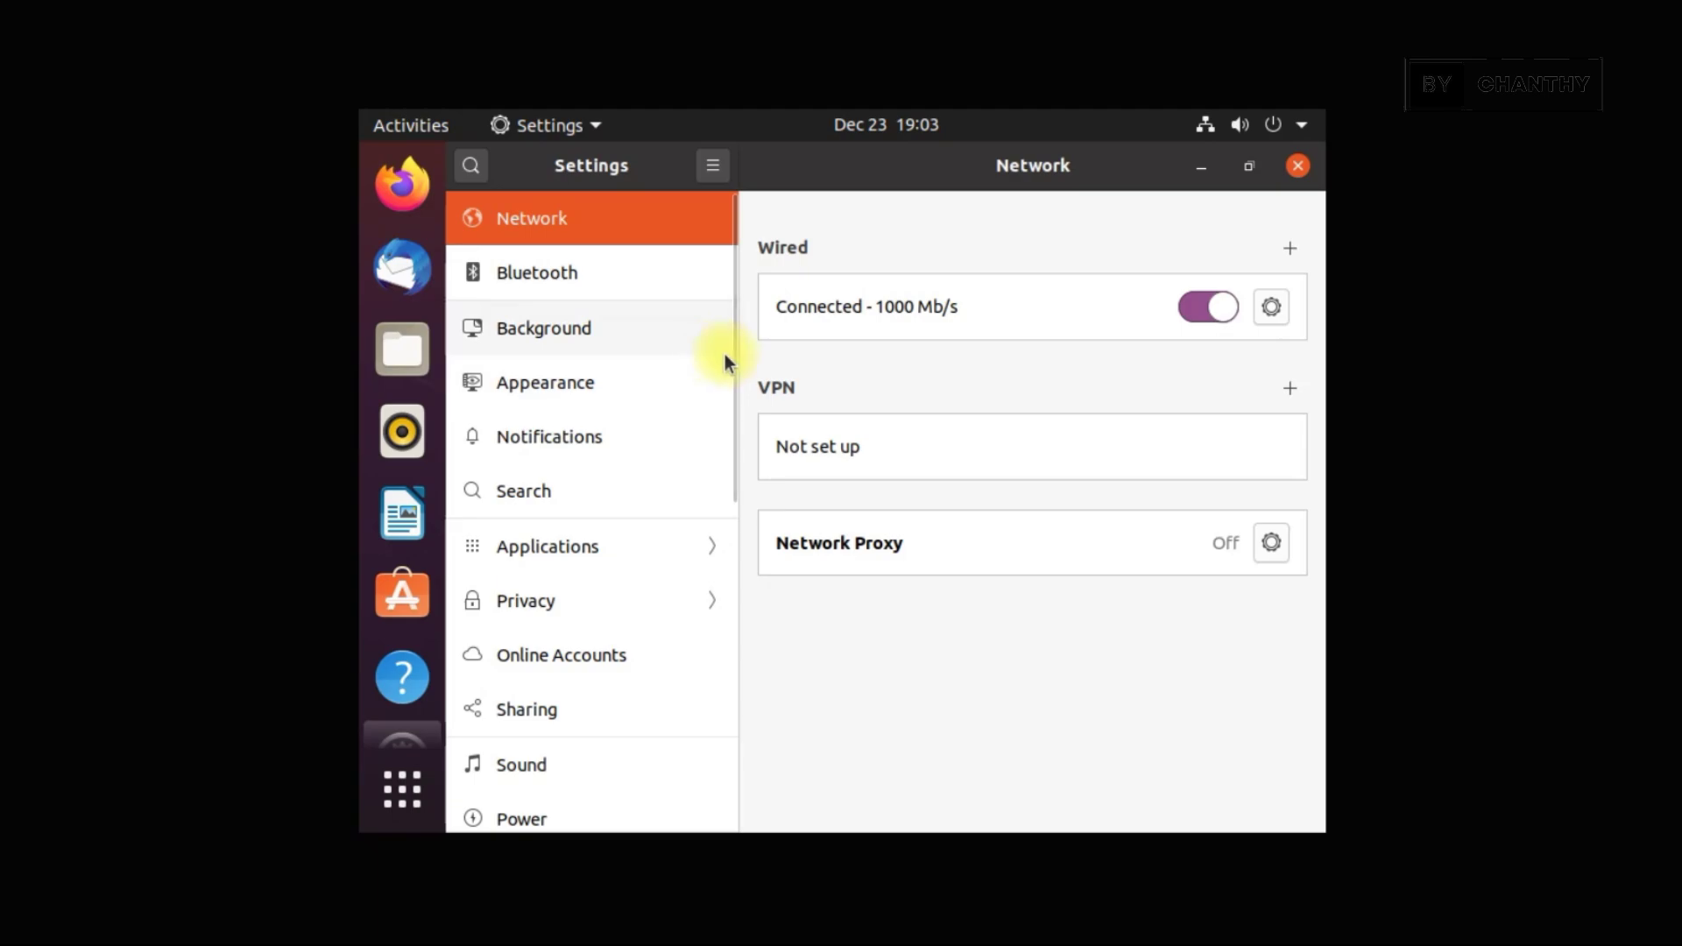
Set the Displays resolution to 1024 × 768 (4:3), keep the changes, and close Settings
left_click_drag(734, 359, 728, 557)
left_click(558, 471)
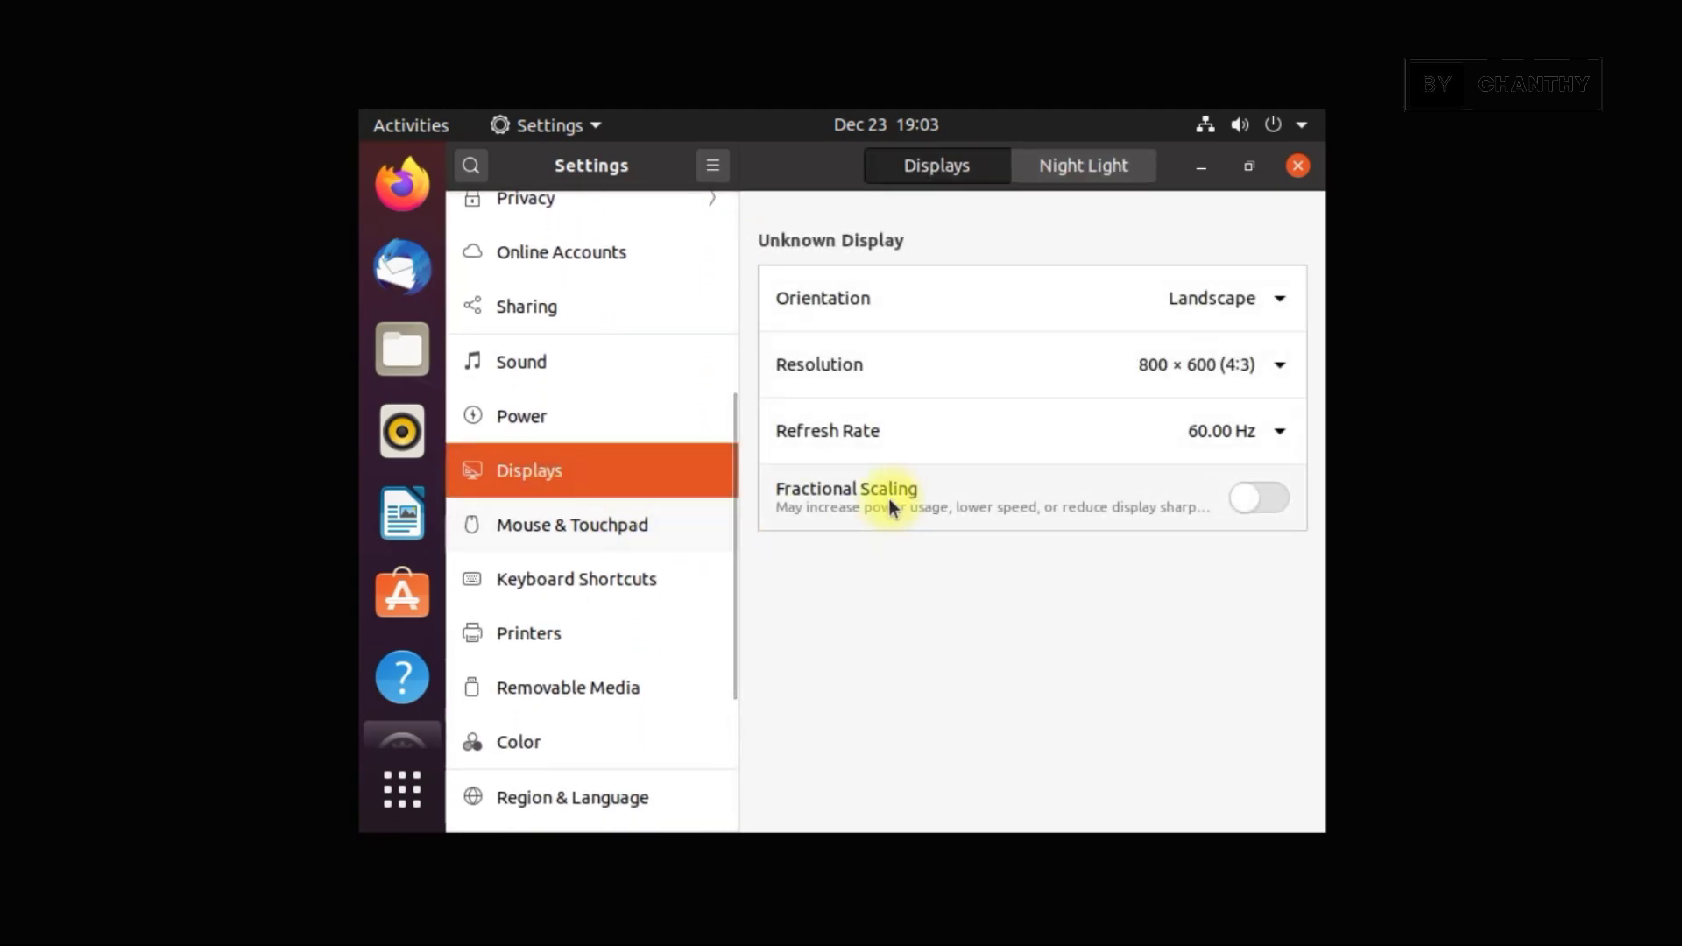
left_click(1205, 374)
left_click_drag(1247, 316, 1206, 609)
left_click(1137, 562)
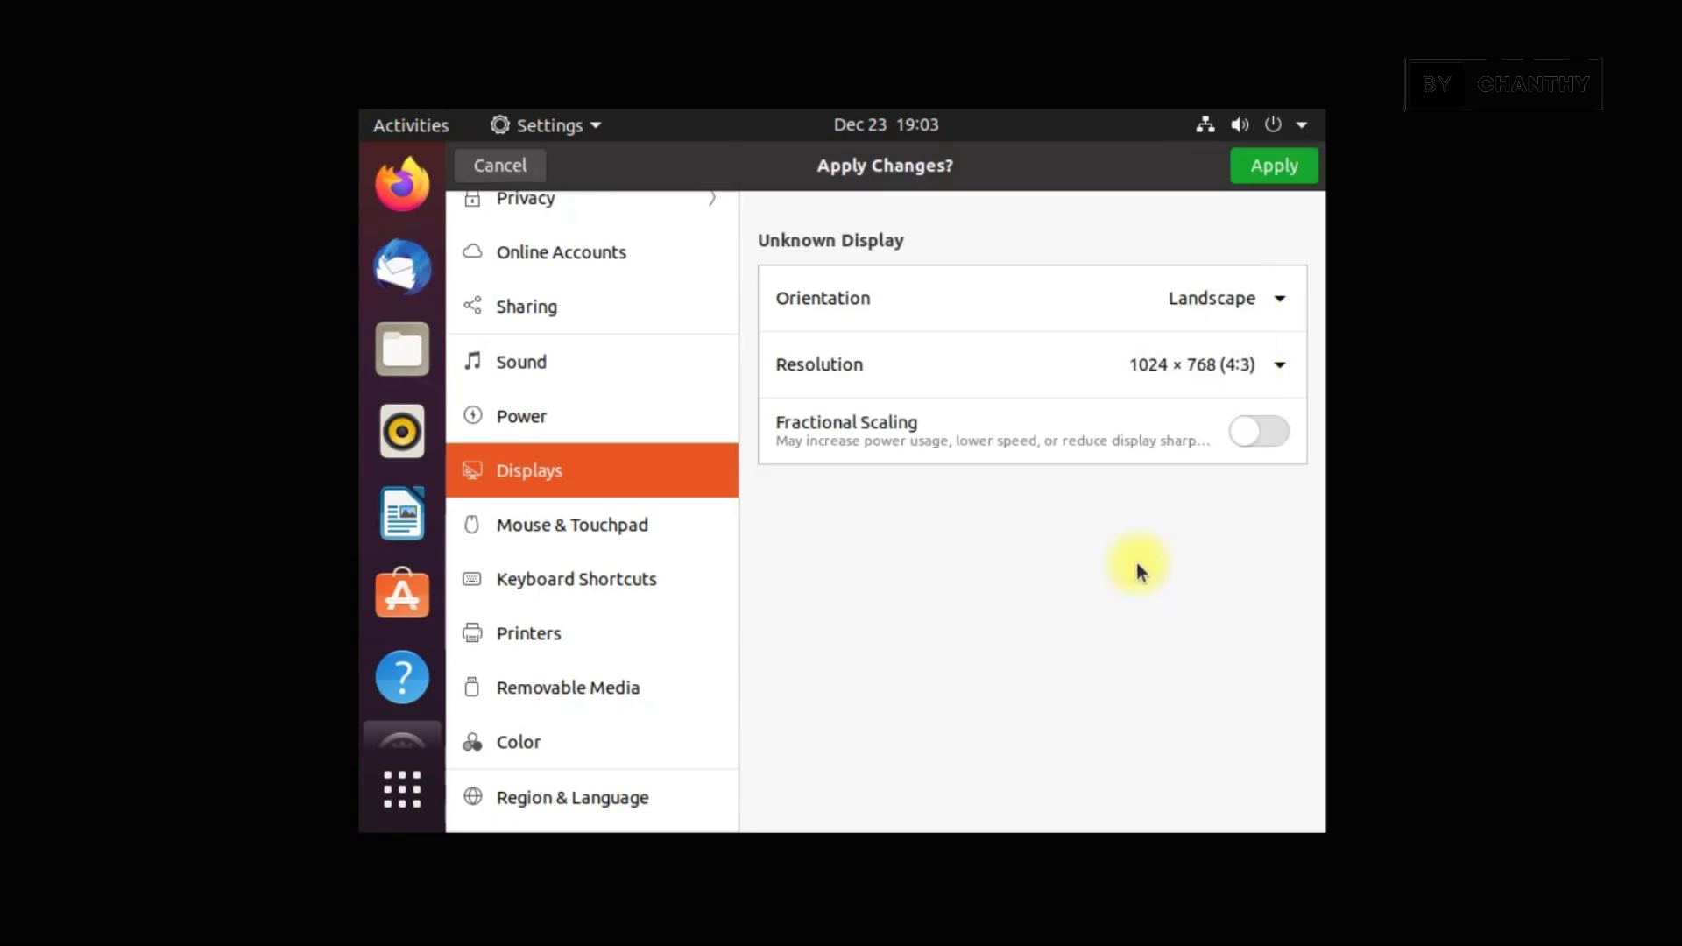
left_click(1285, 168)
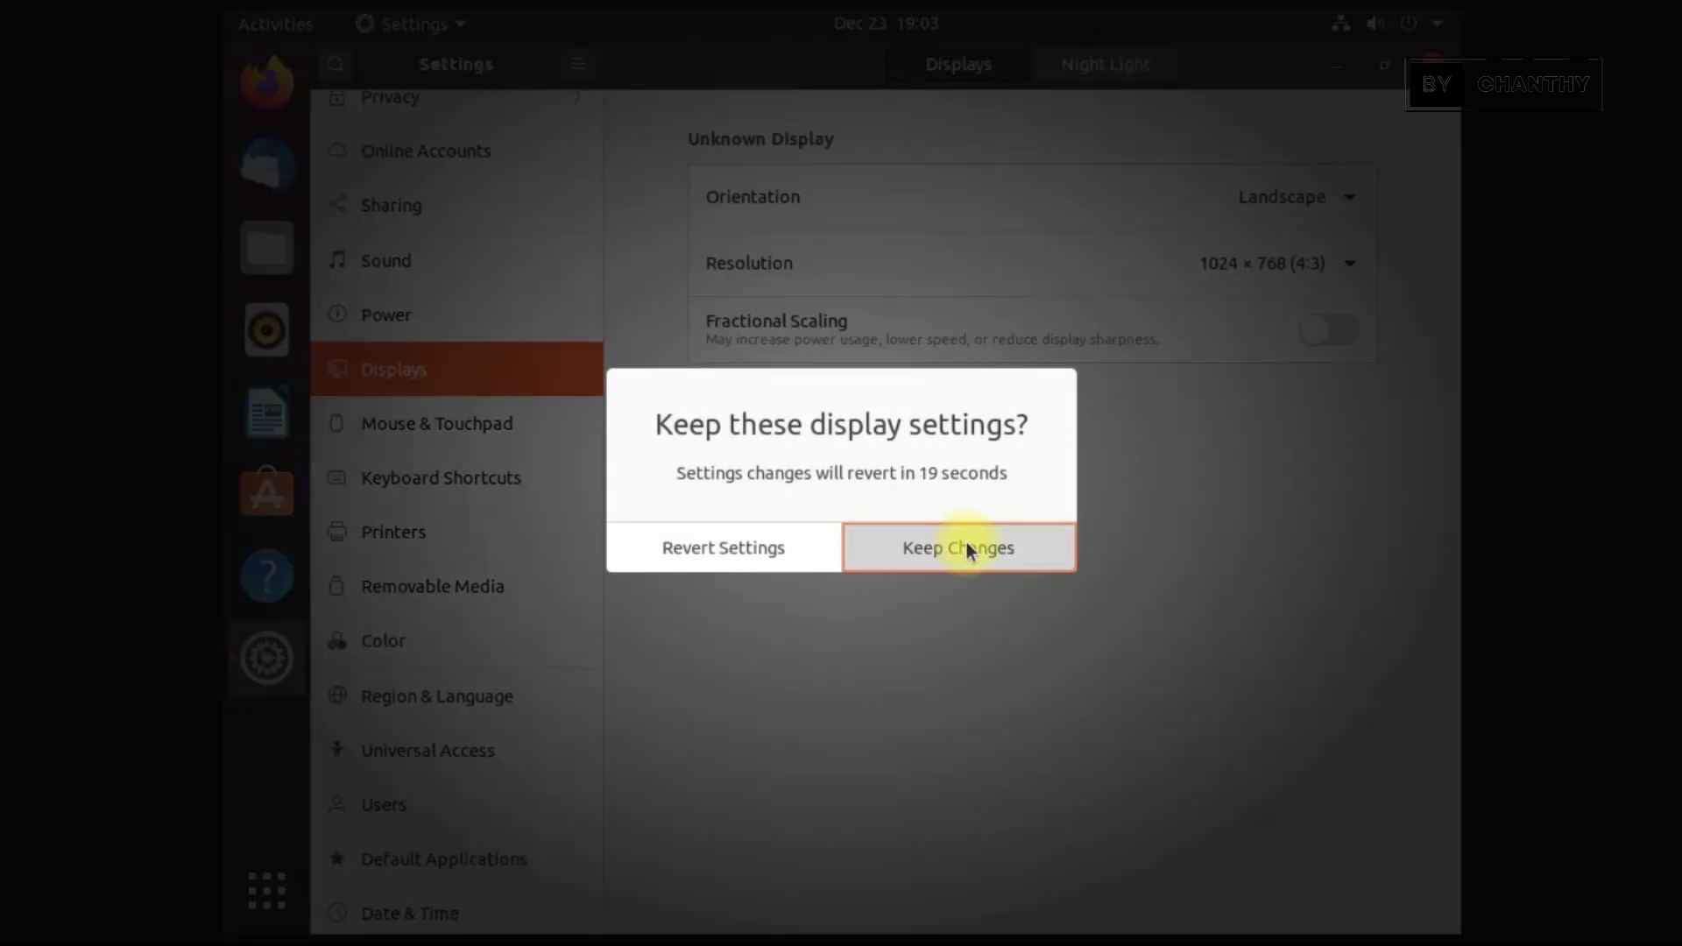
left_click(964, 552)
key("alt+F4")
Glance at the status menu and calendar (January 2023, back to December), then open the topshare home folder
left_click(1423, 22)
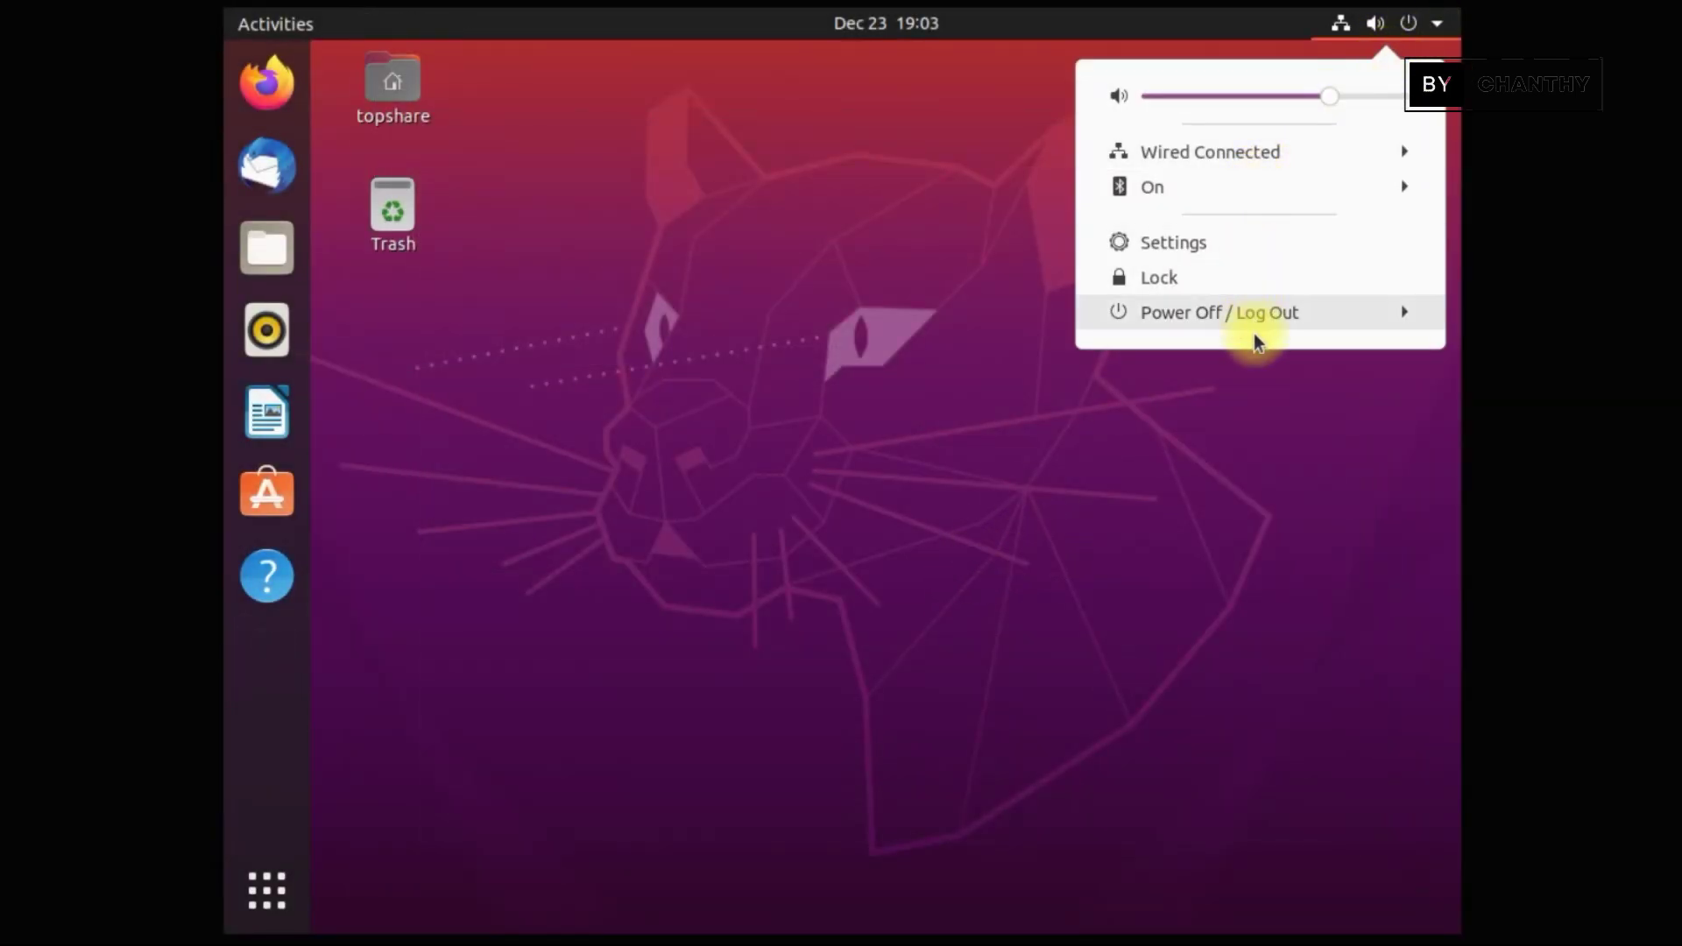
key("Escape")
left_click(881, 23)
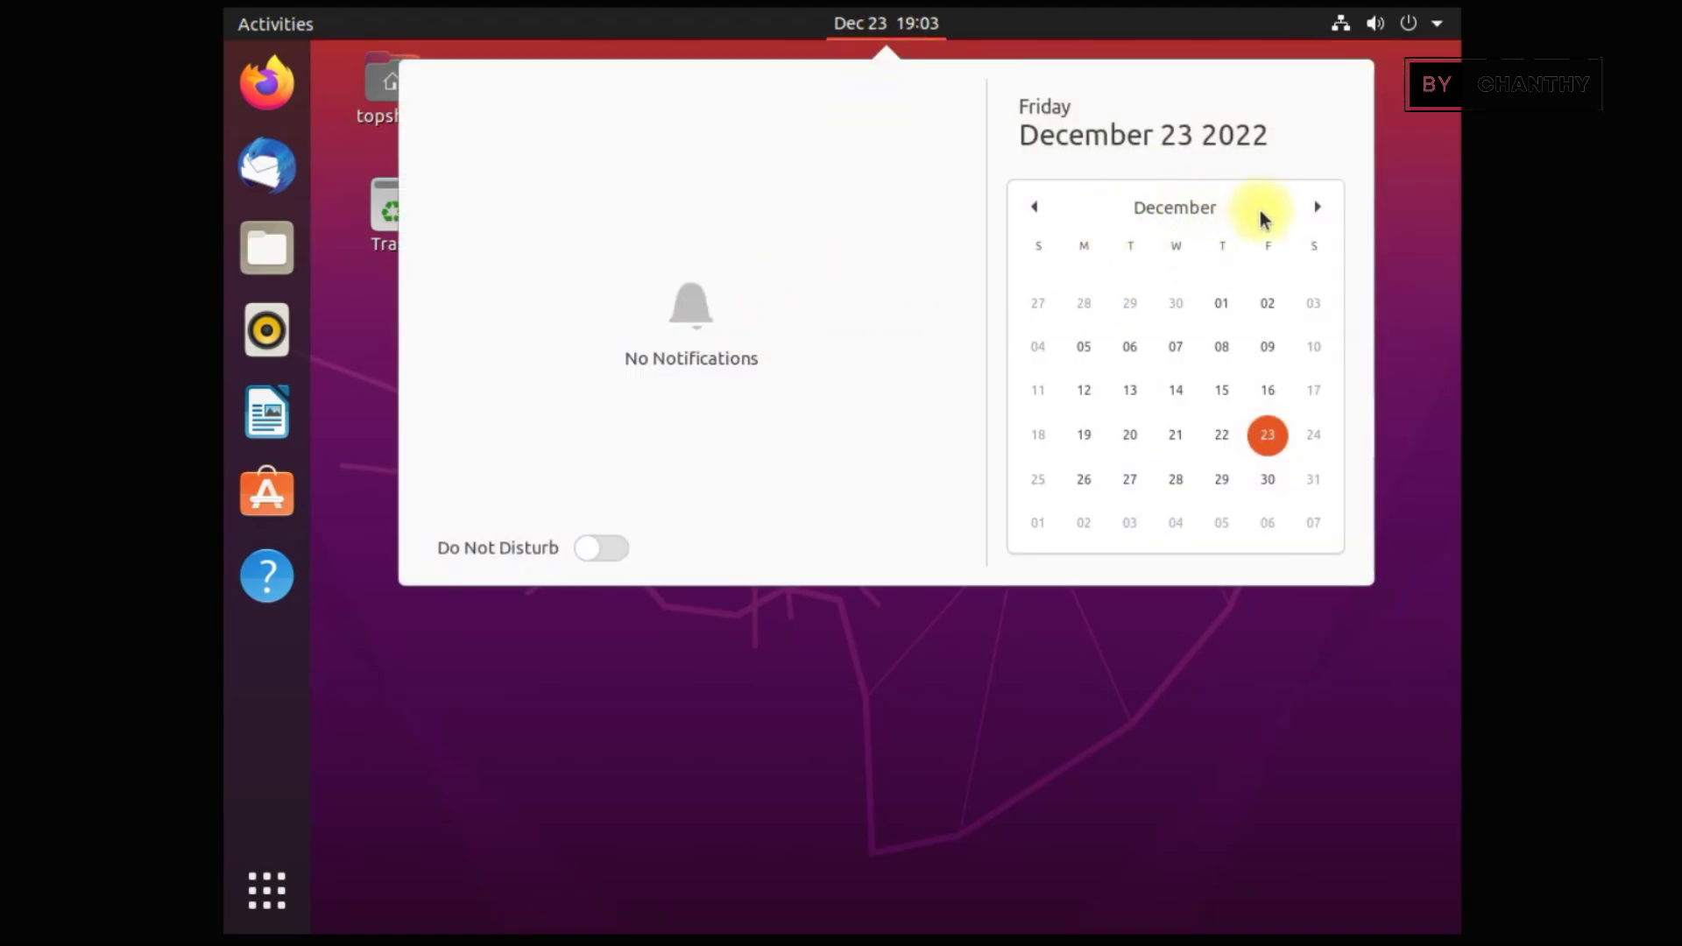
left_click(1317, 207)
left_click(1034, 207)
left_click(736, 799)
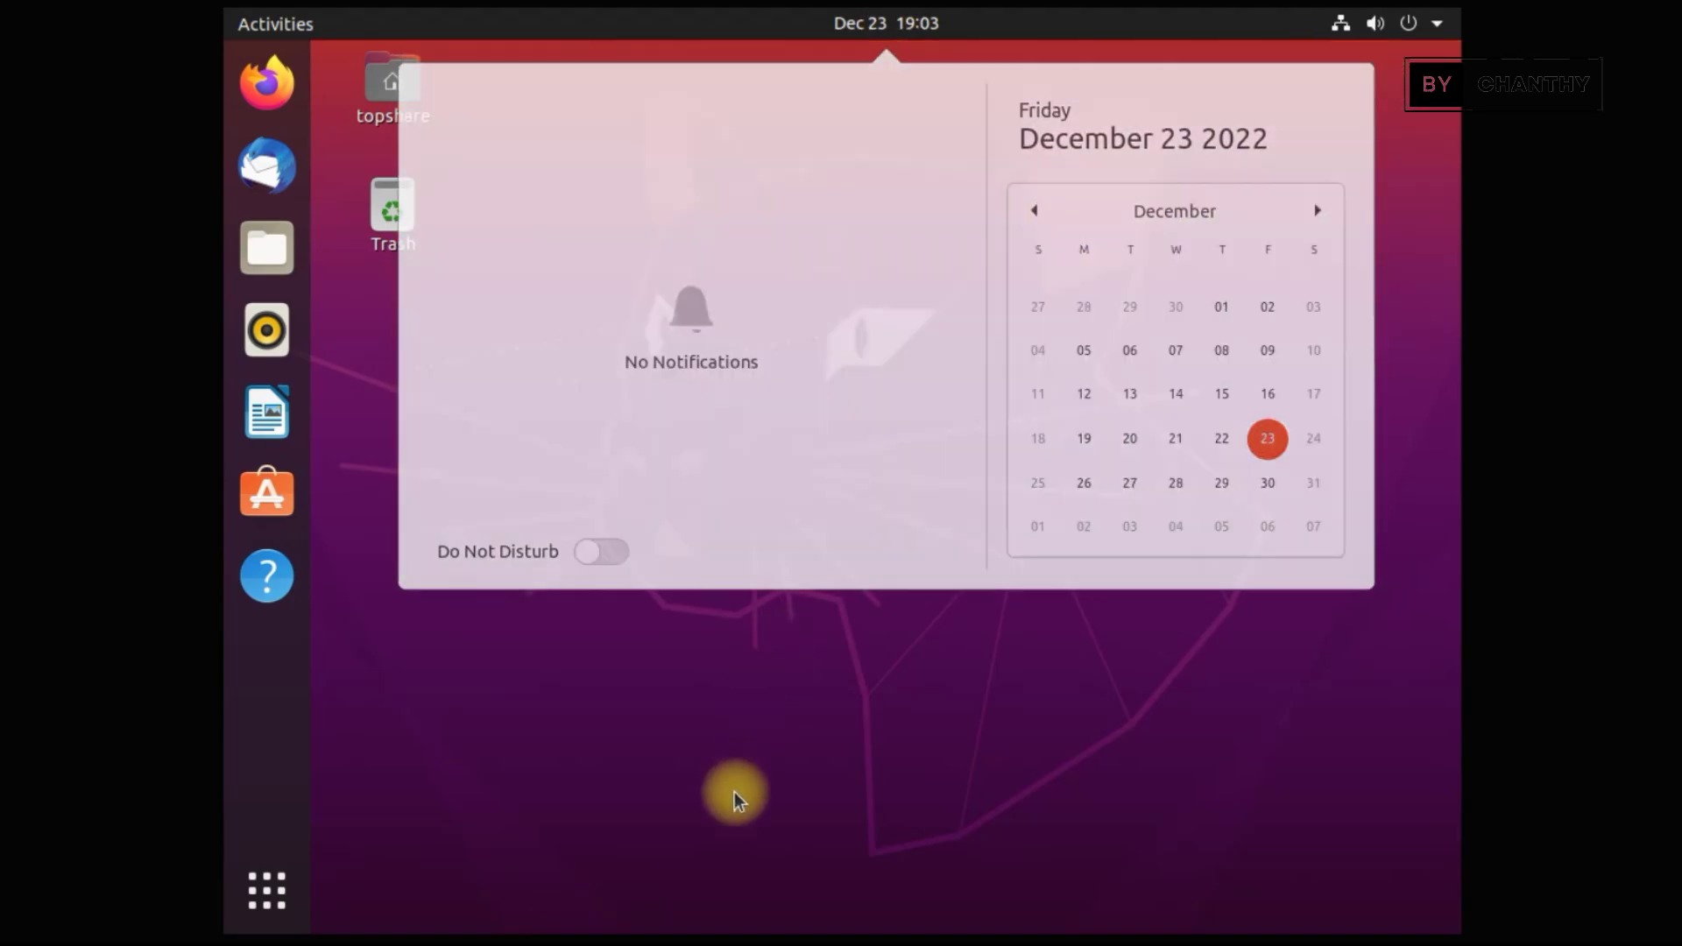
double_click(412, 92)
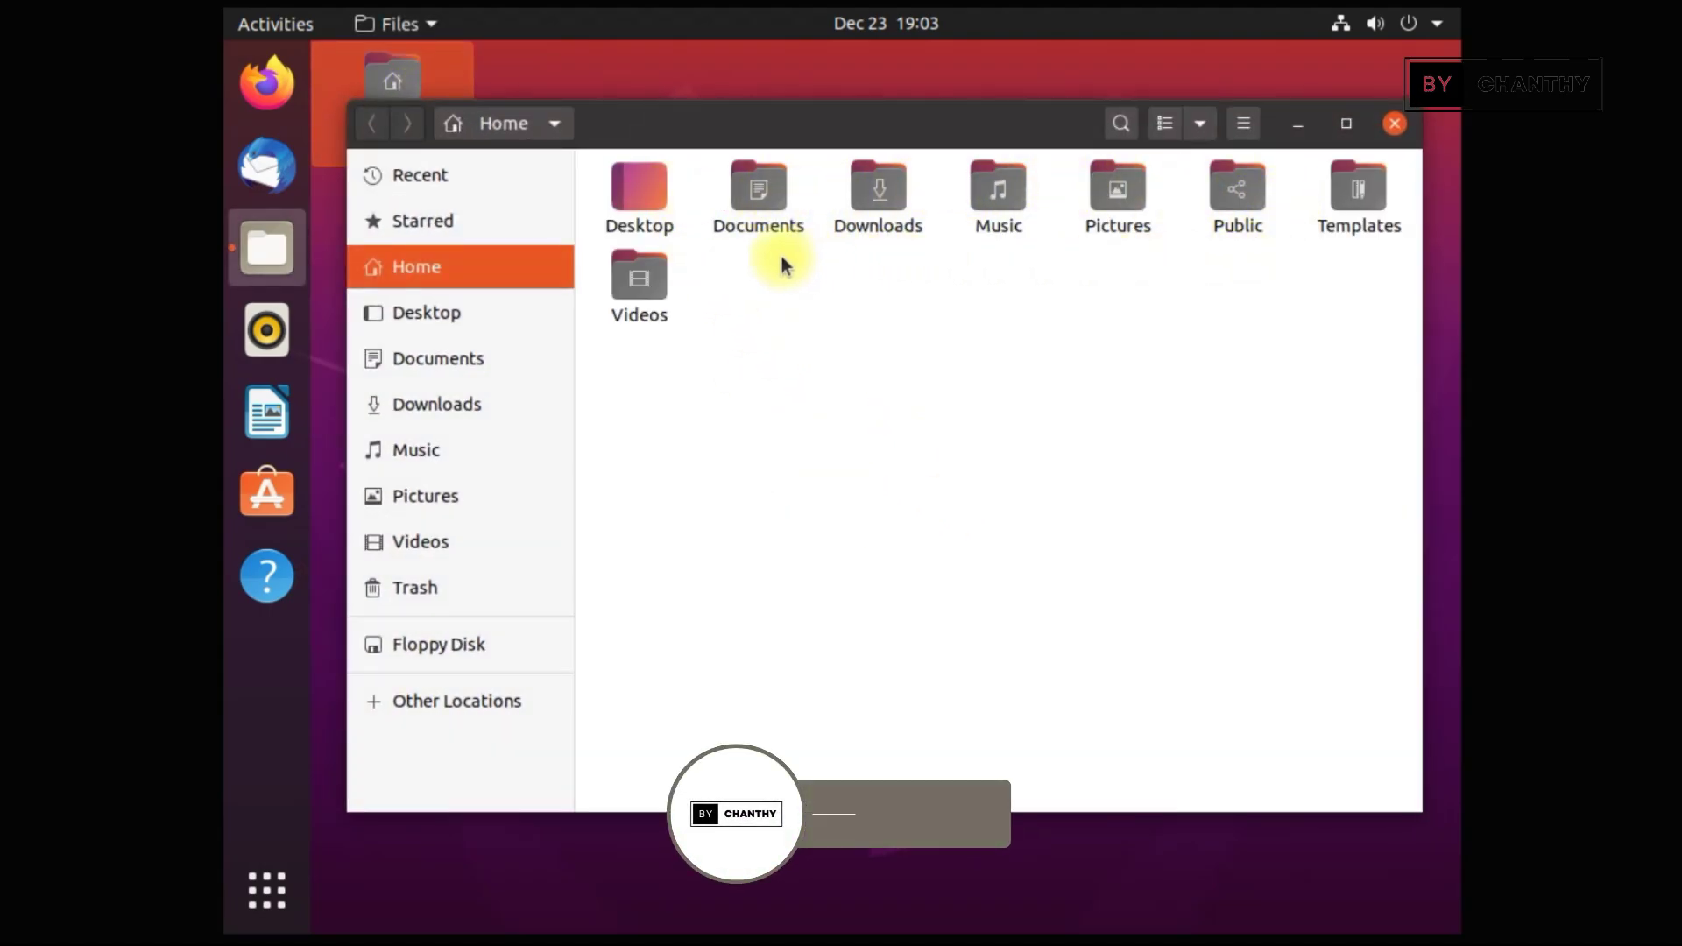
Browse the Desktop, Documents, Downloads, Music, Pictures and Videos folders, then close Files
left_click(458, 317)
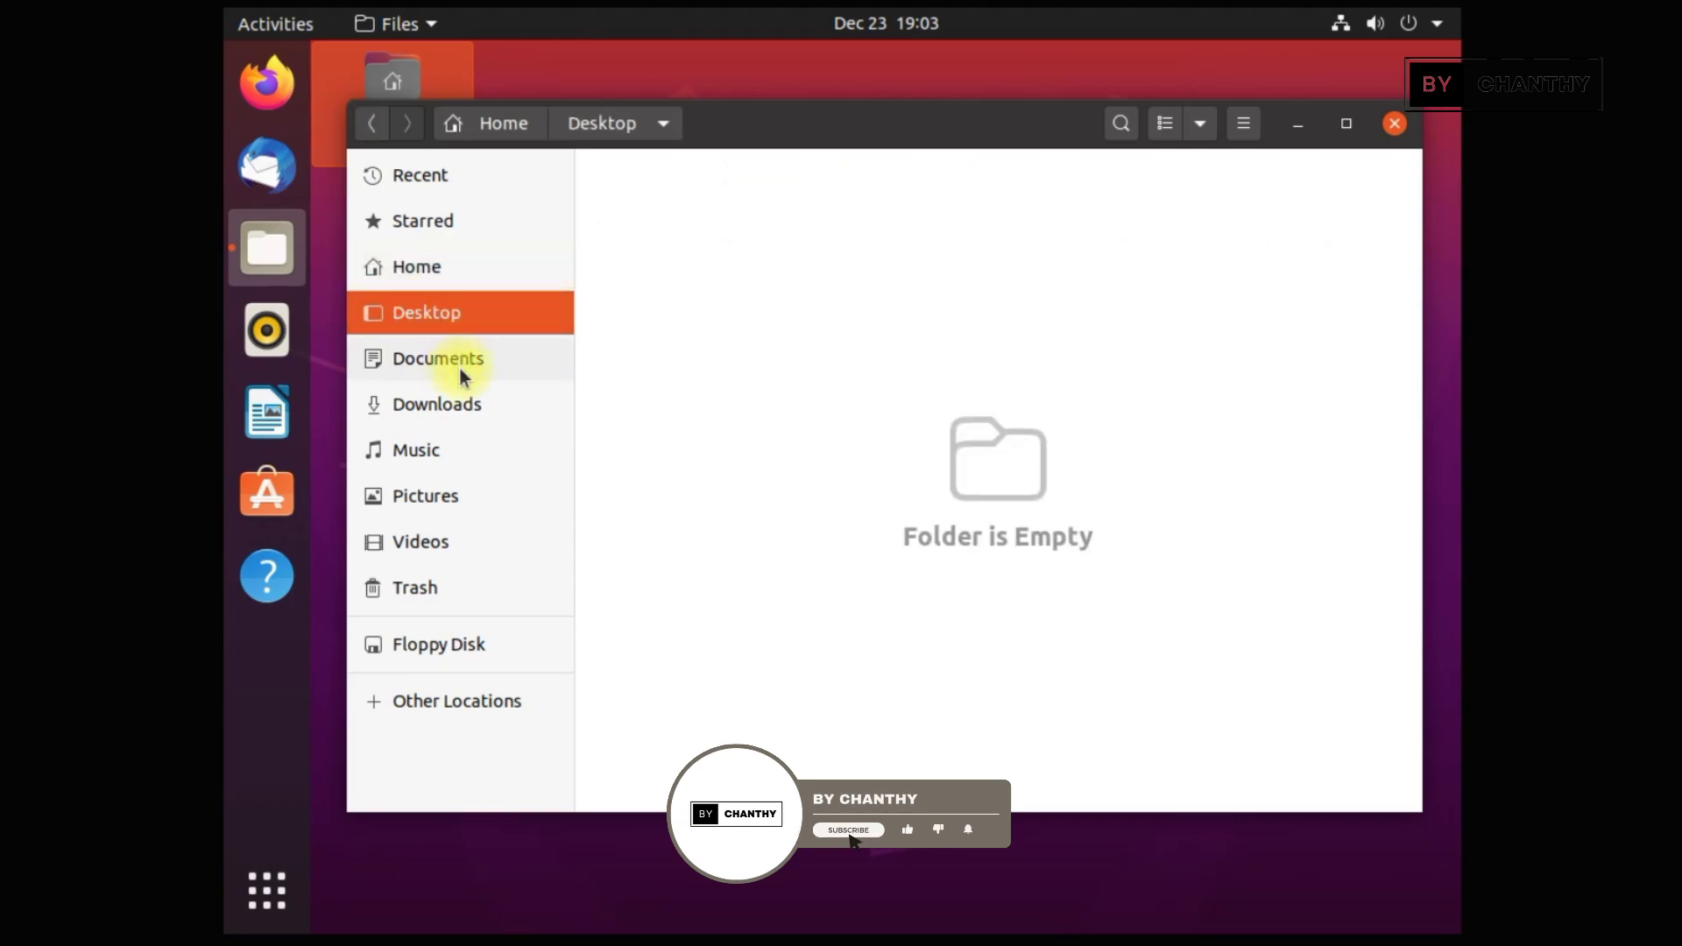
left_click(459, 366)
left_click(454, 404)
left_click(435, 450)
left_click(427, 498)
left_click(427, 543)
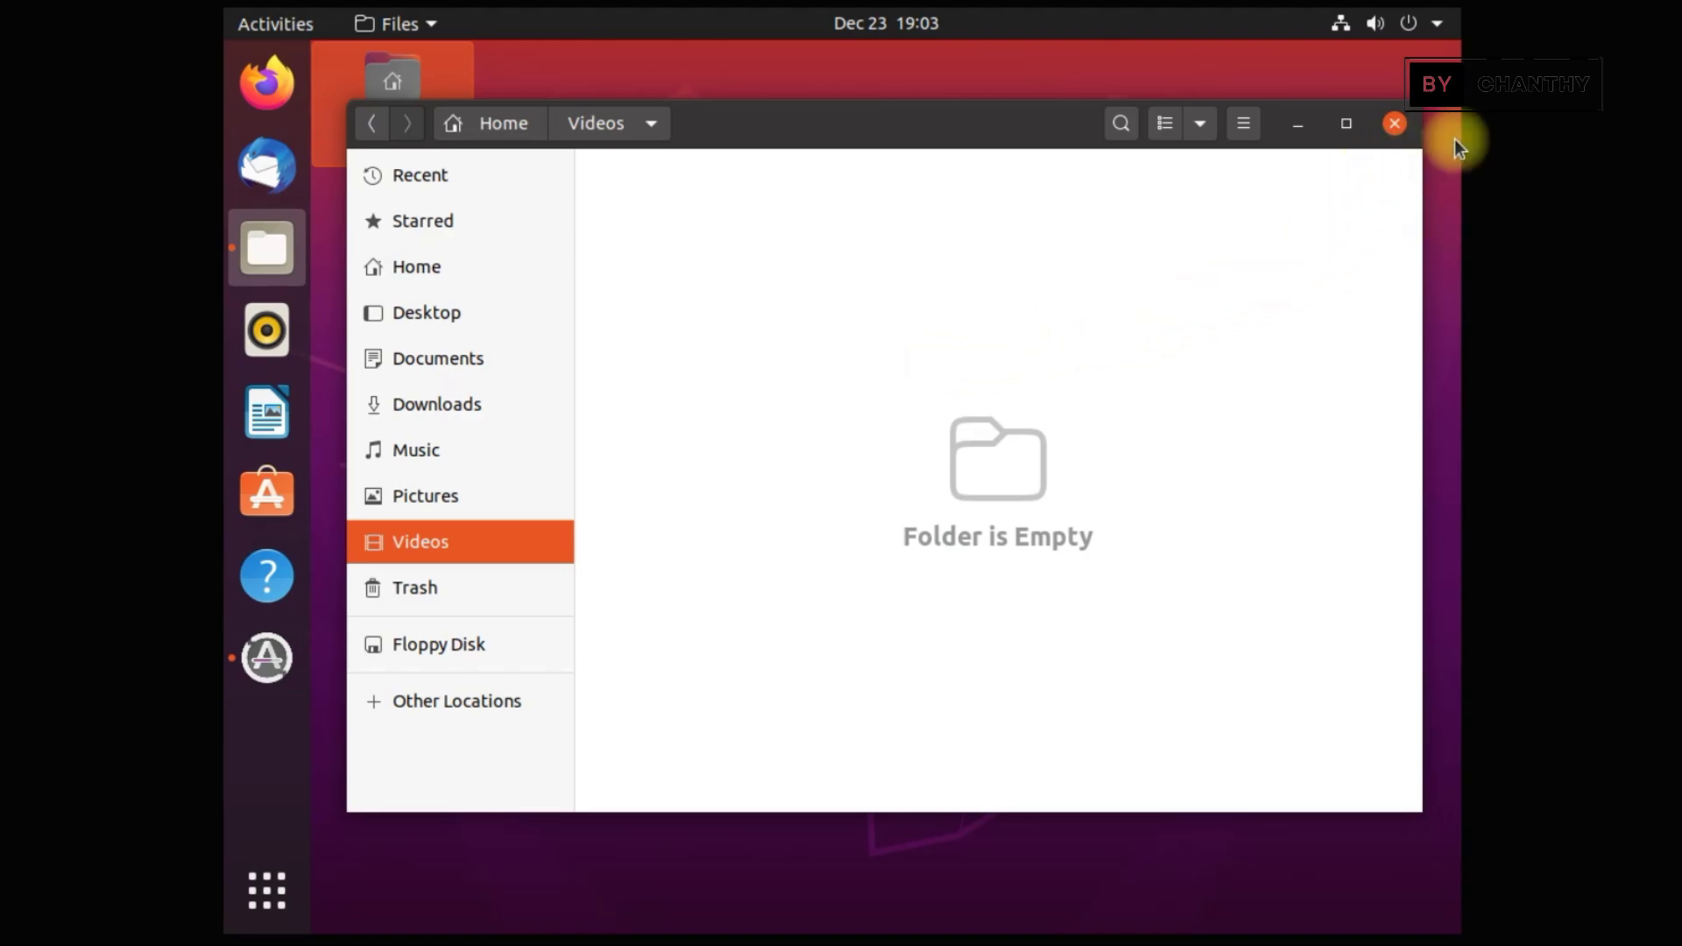
left_click(1395, 123)
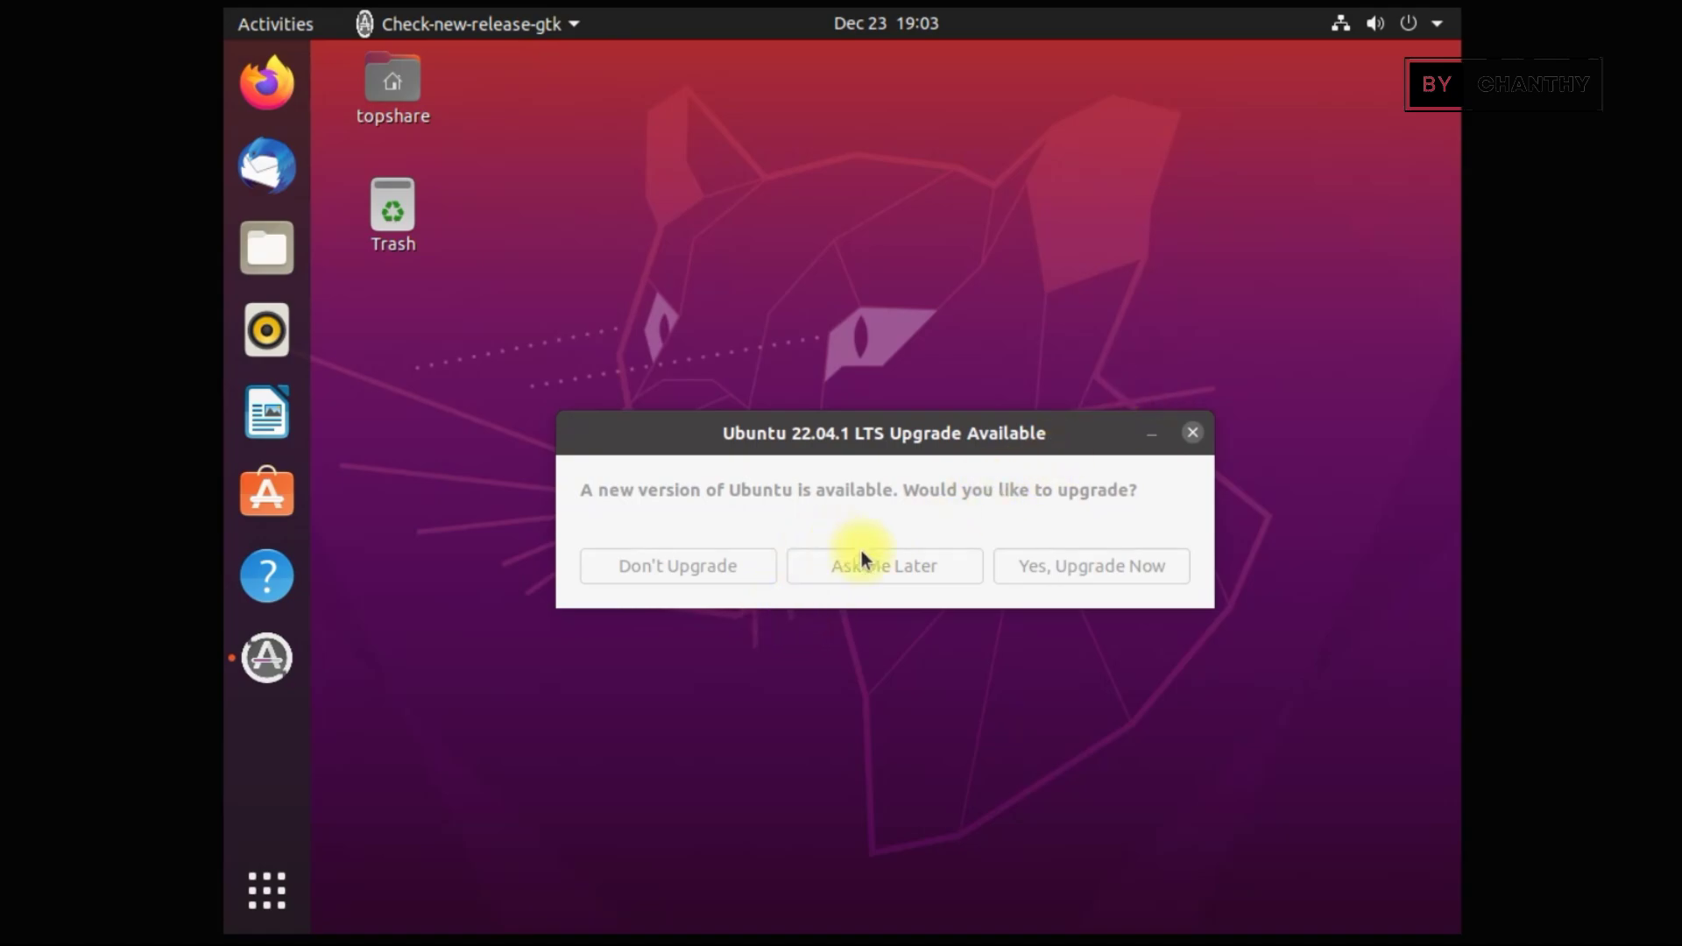
Postpone the upgrade, view Rhythmbox's Play Queue and Music then close it, and defer updates
left_click(938, 570)
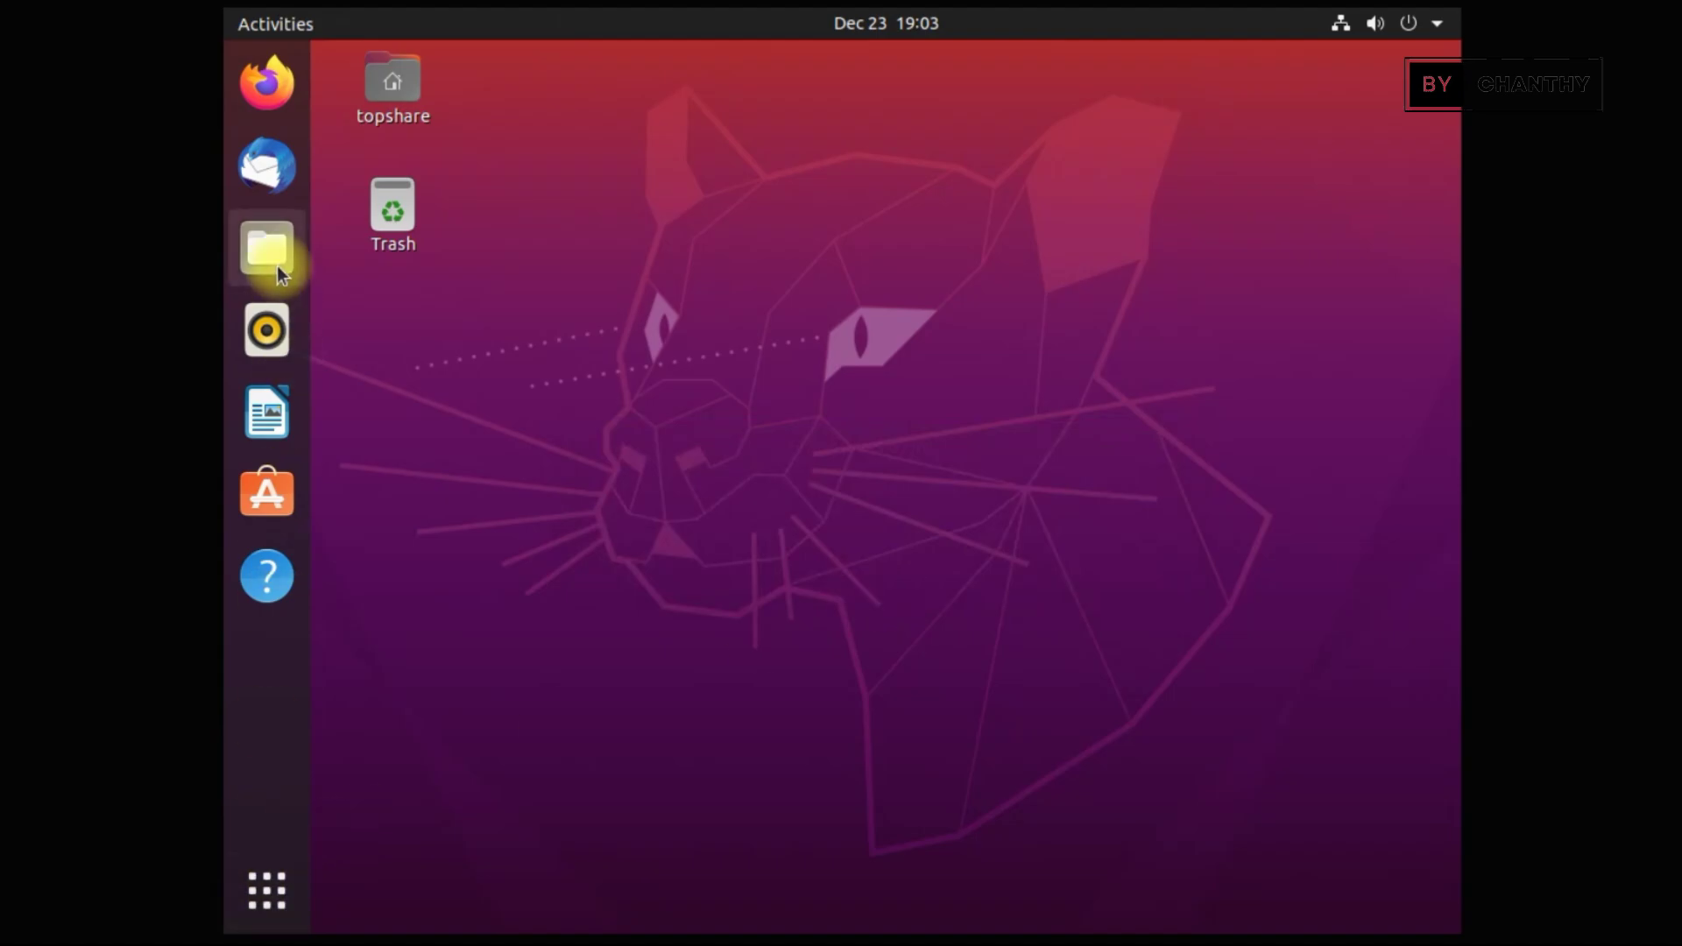
left_click(273, 330)
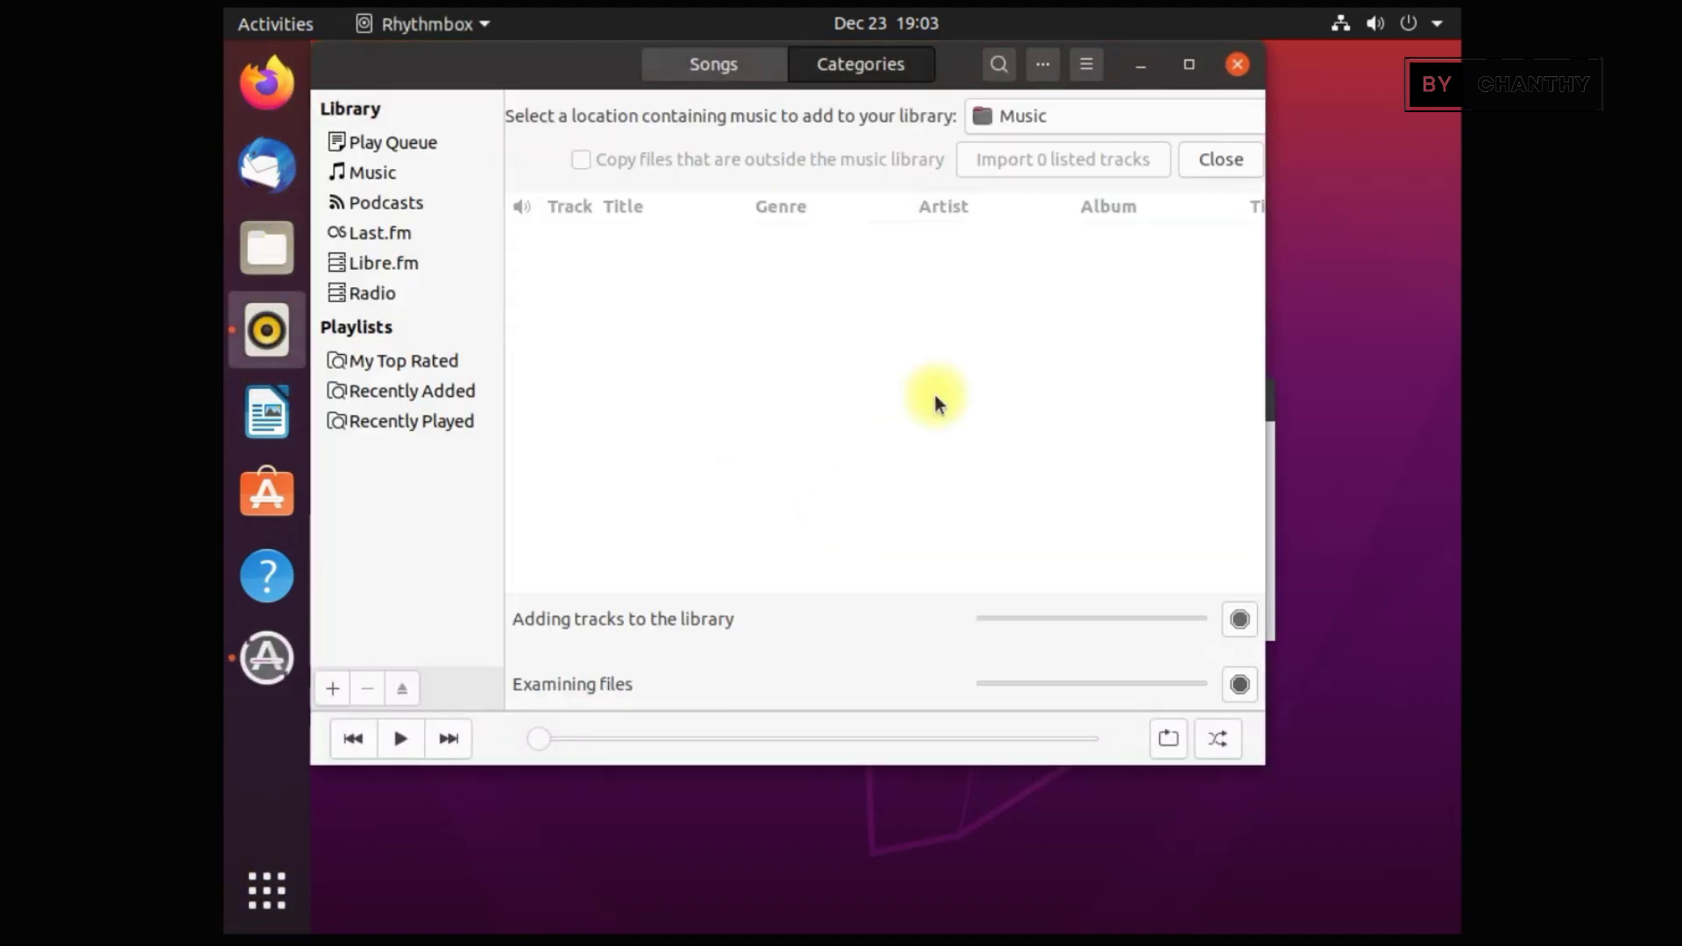
left_click(411, 145)
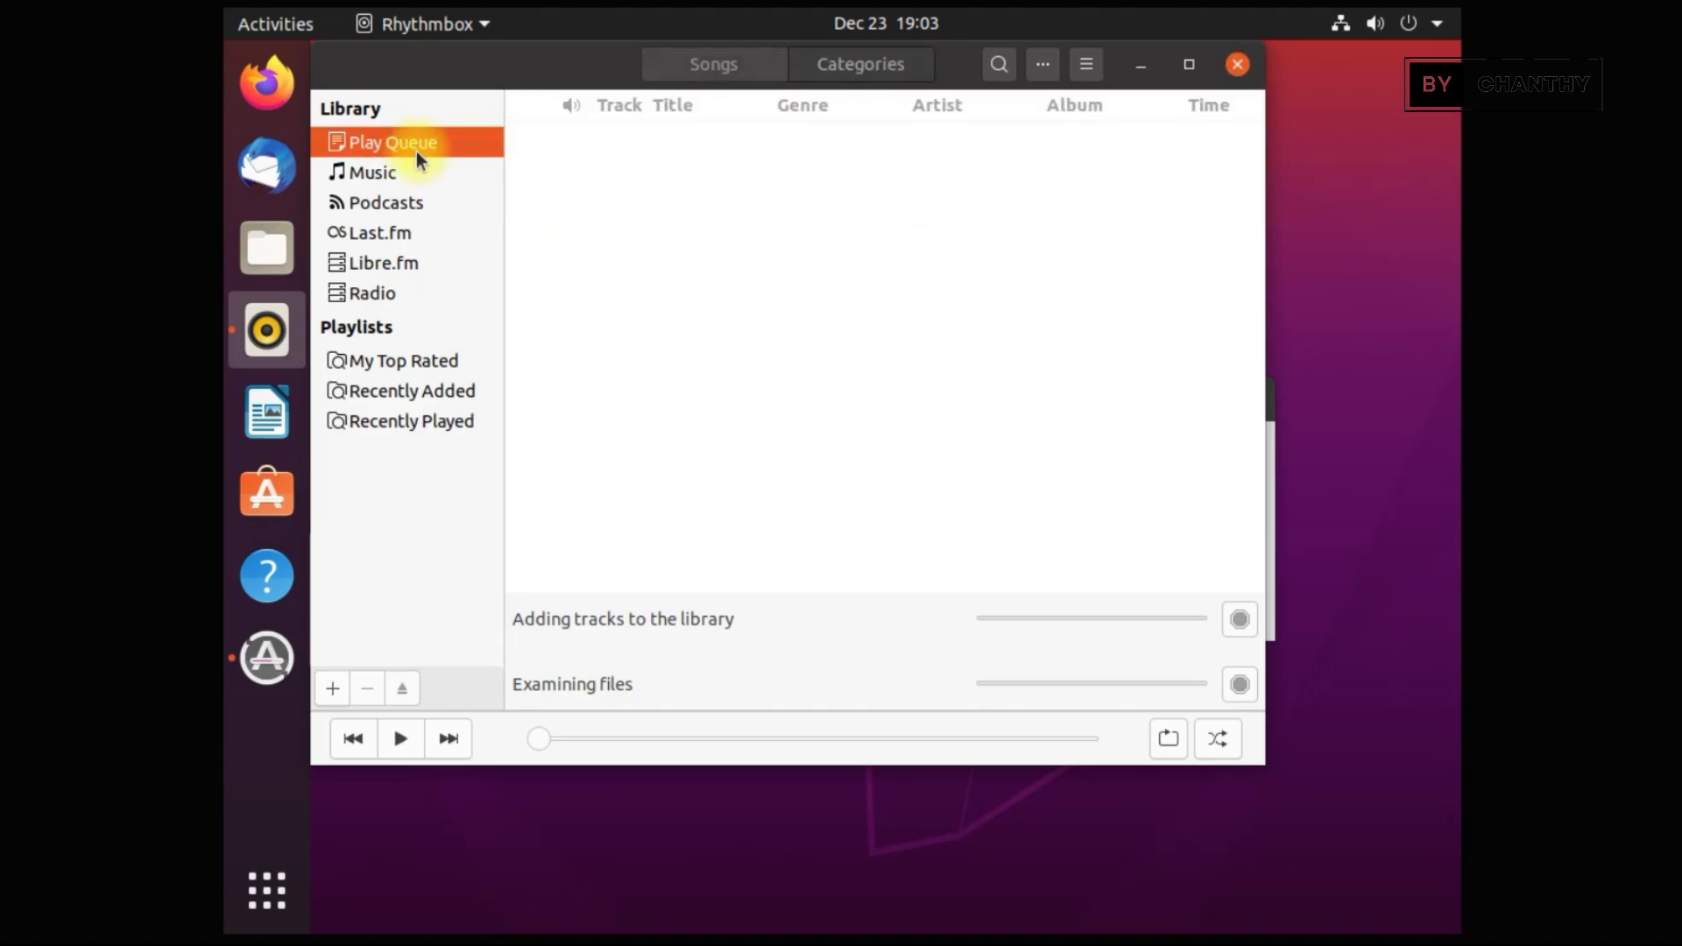
left_click(411, 173)
left_click(1235, 67)
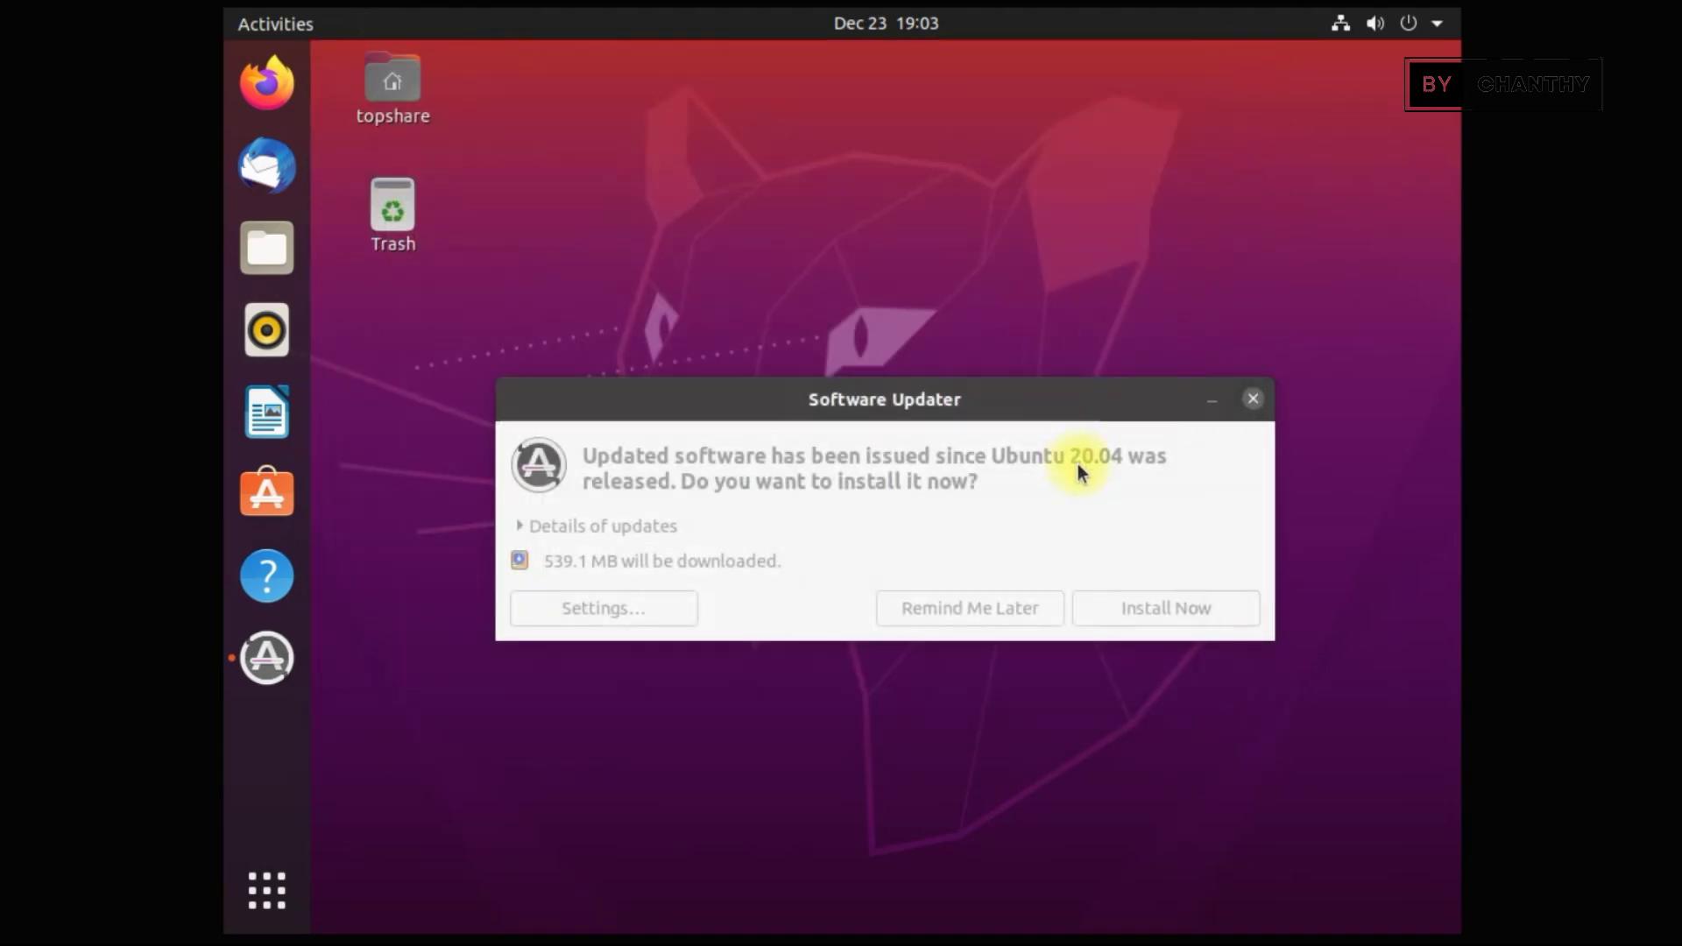
left_click(1016, 613)
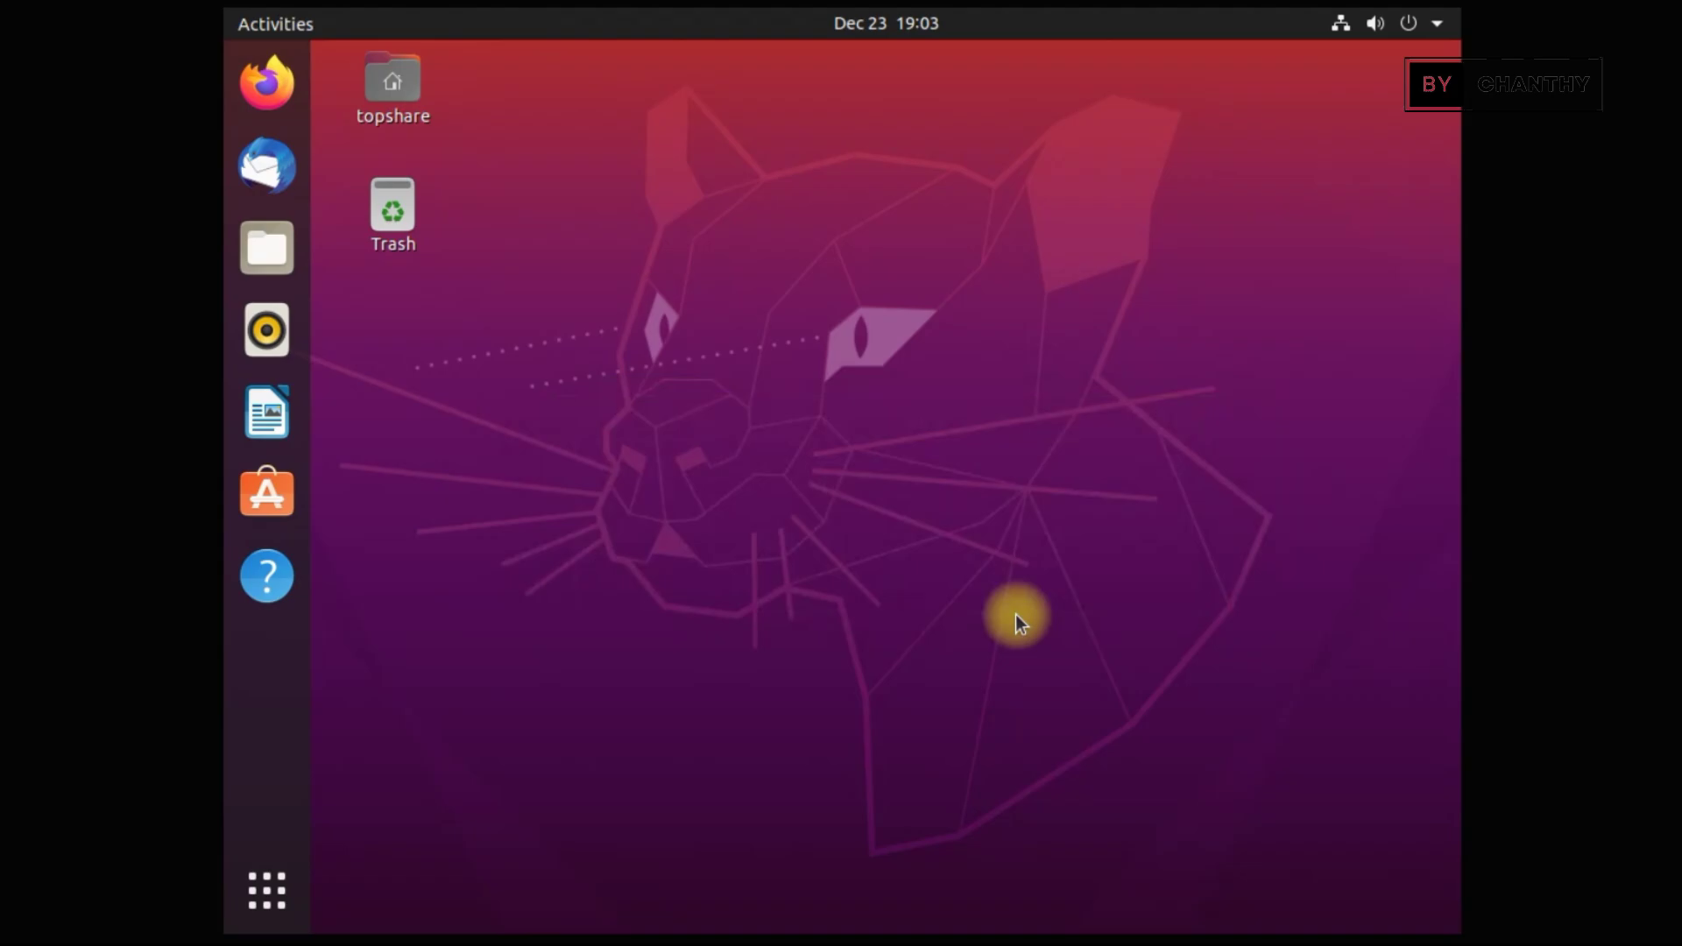
Launch Settings from the applications grid and view the About page with the Ubuntu 20.04 LTS system details
left_click(264, 893)
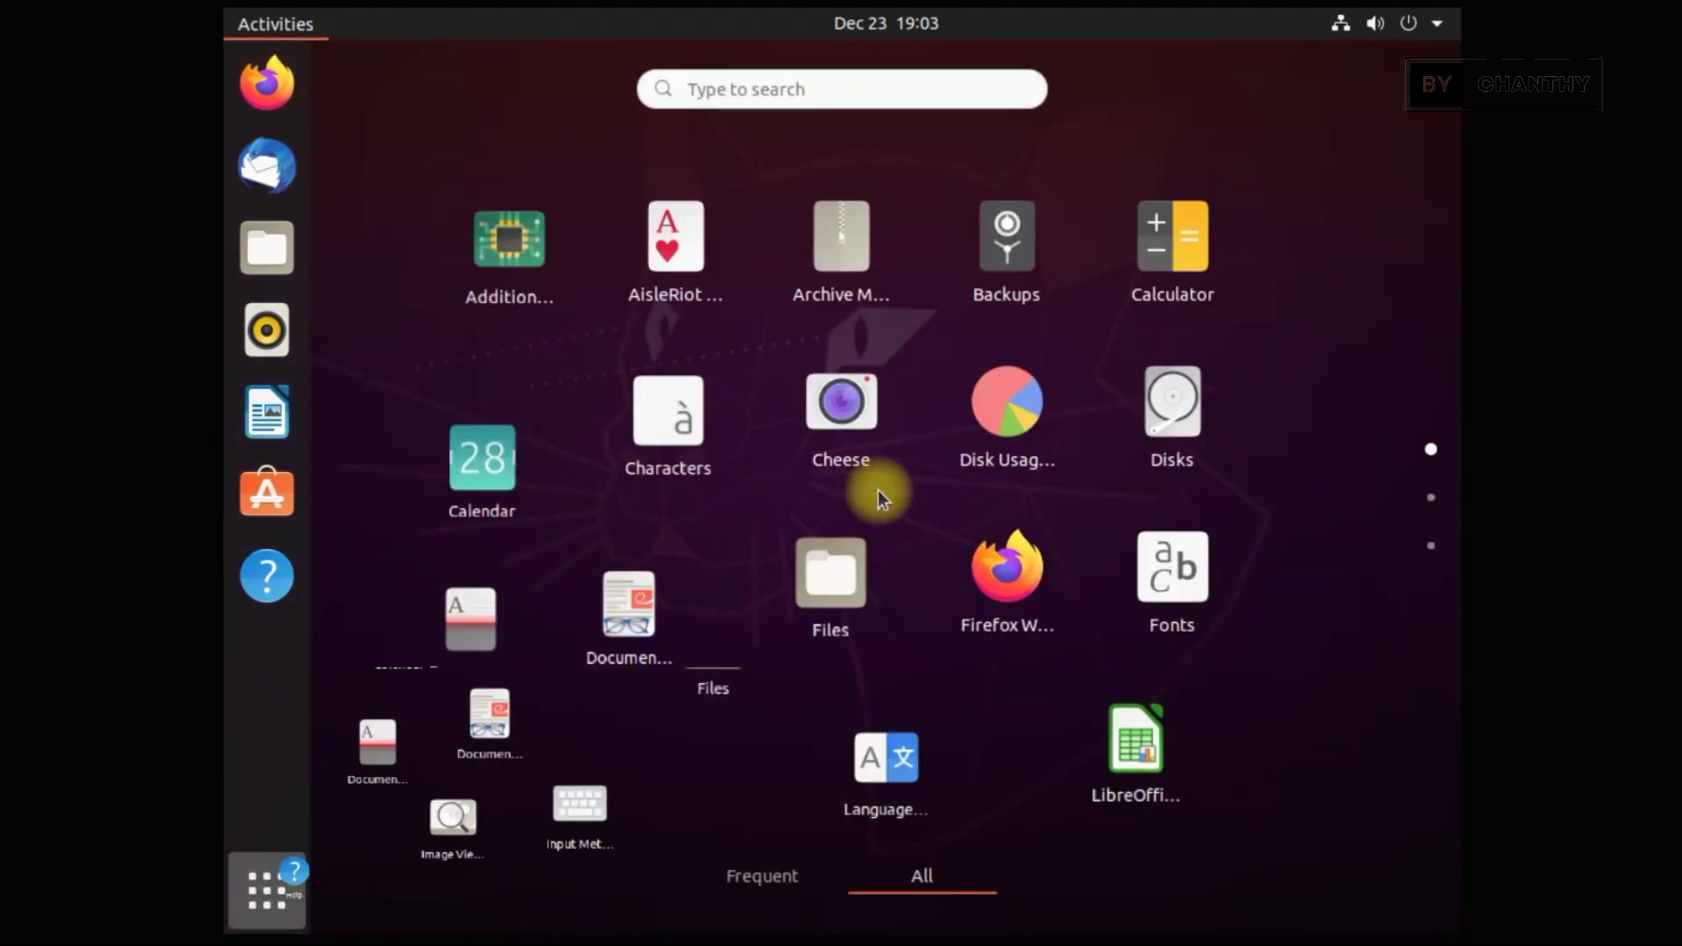
scroll(1315, 571, "down", 1)
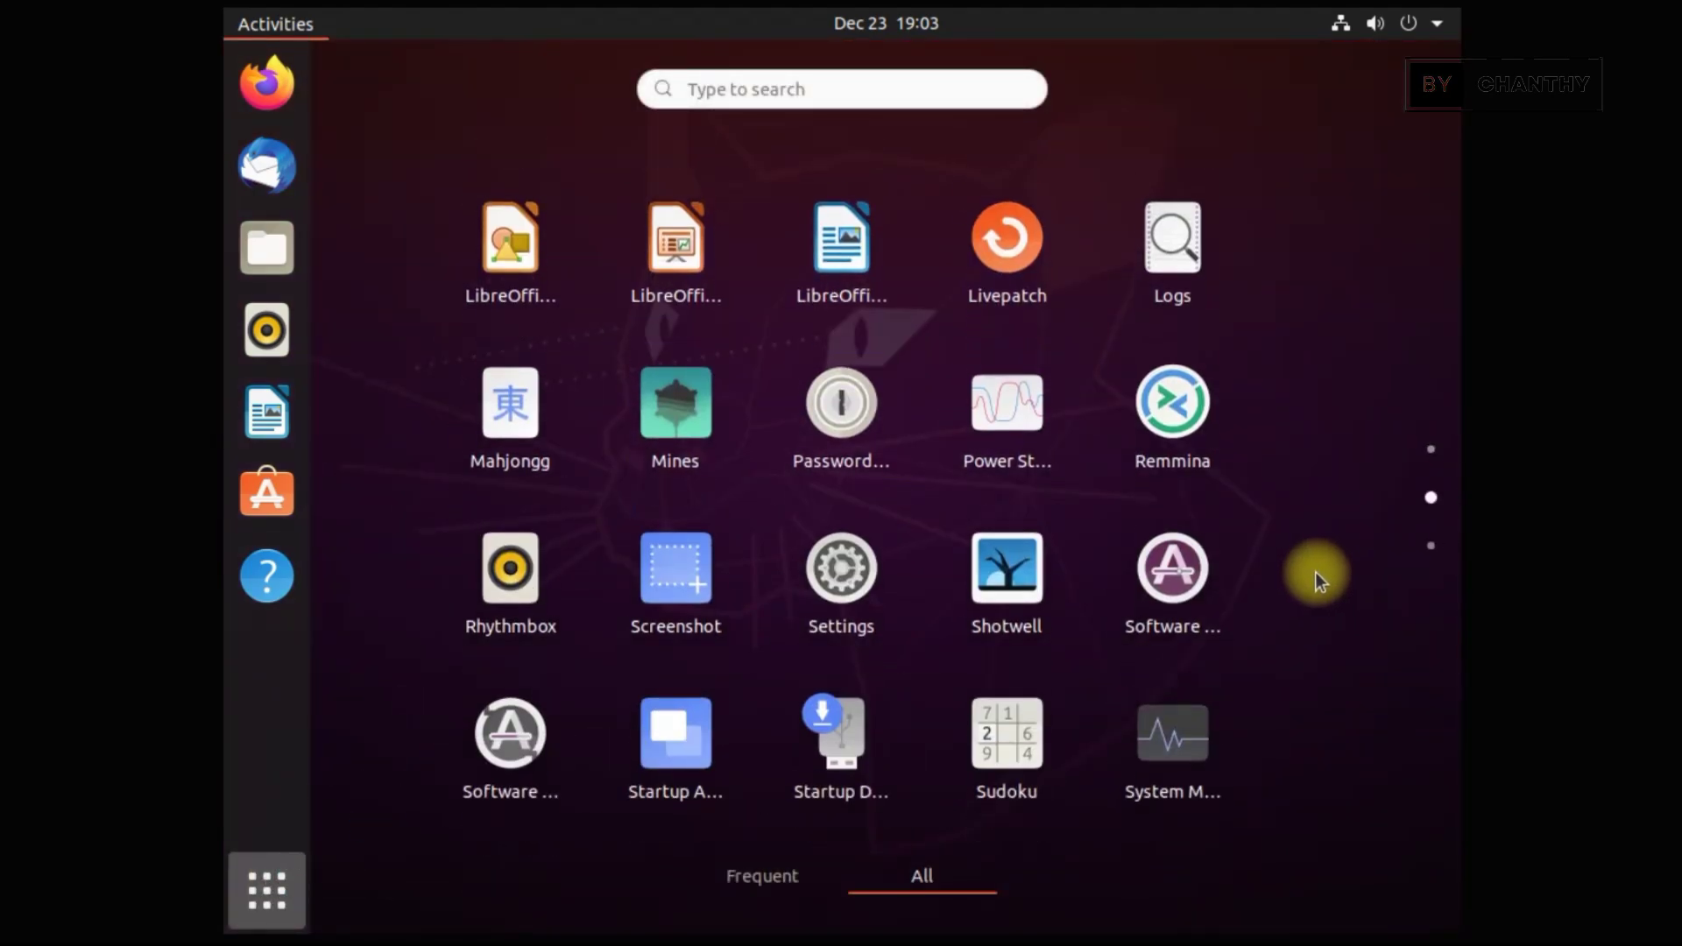
left_click(860, 579)
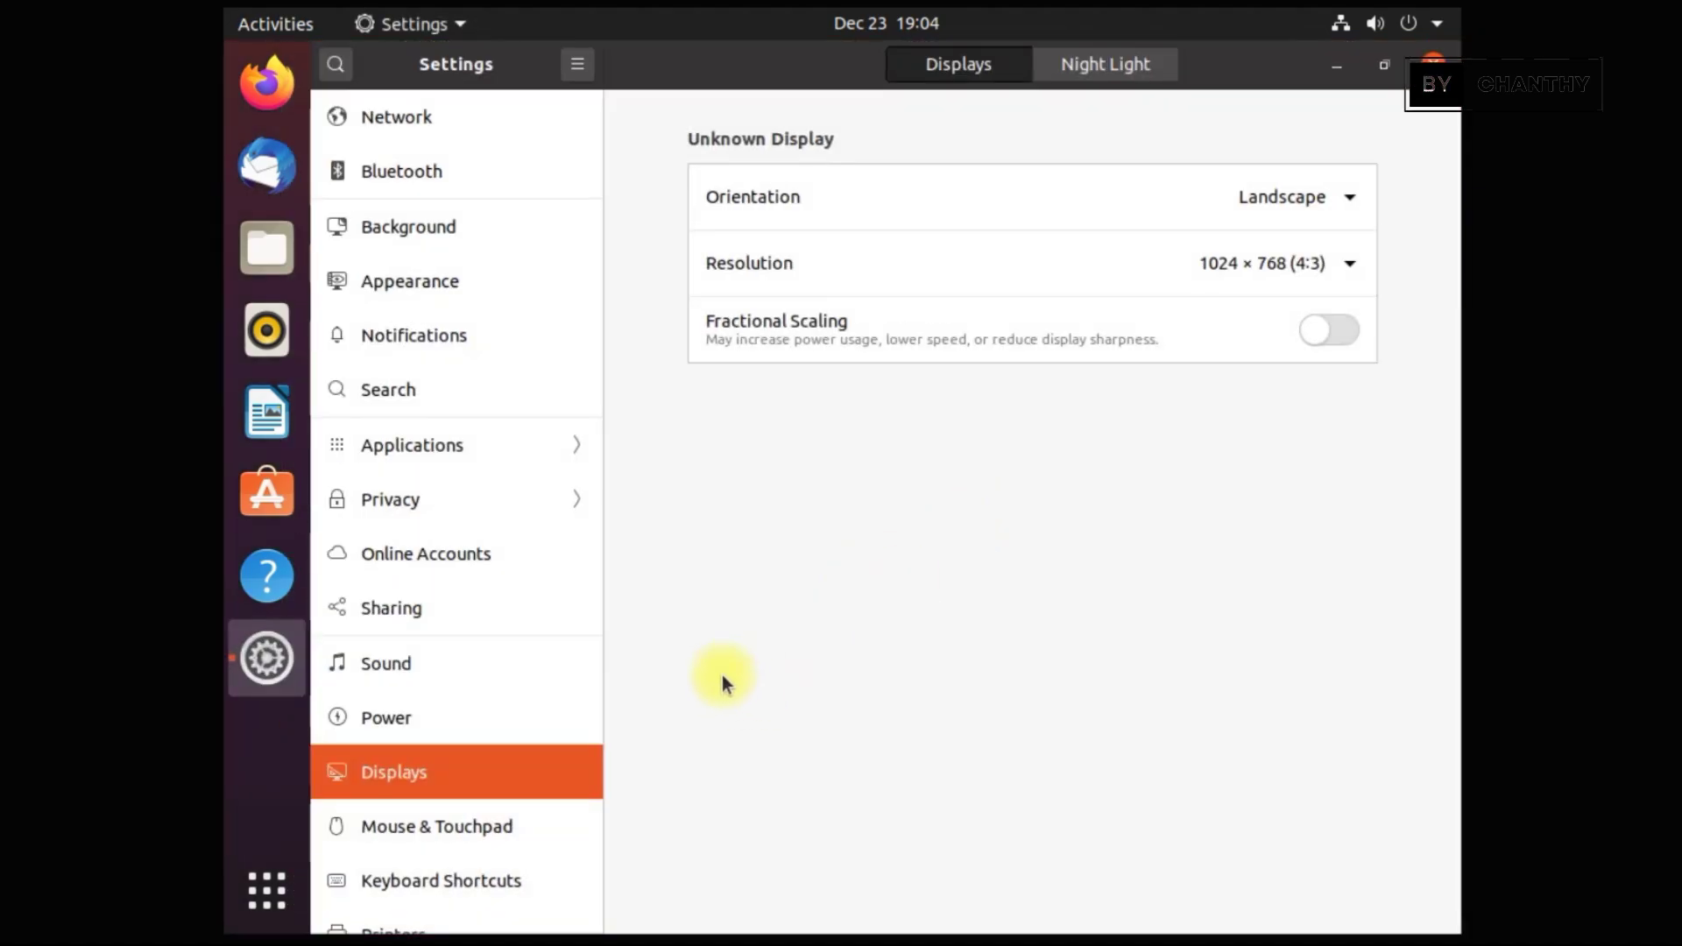
scroll(586, 650, "down", 1)
left_click_drag(597, 665, 587, 920)
left_click(411, 920)
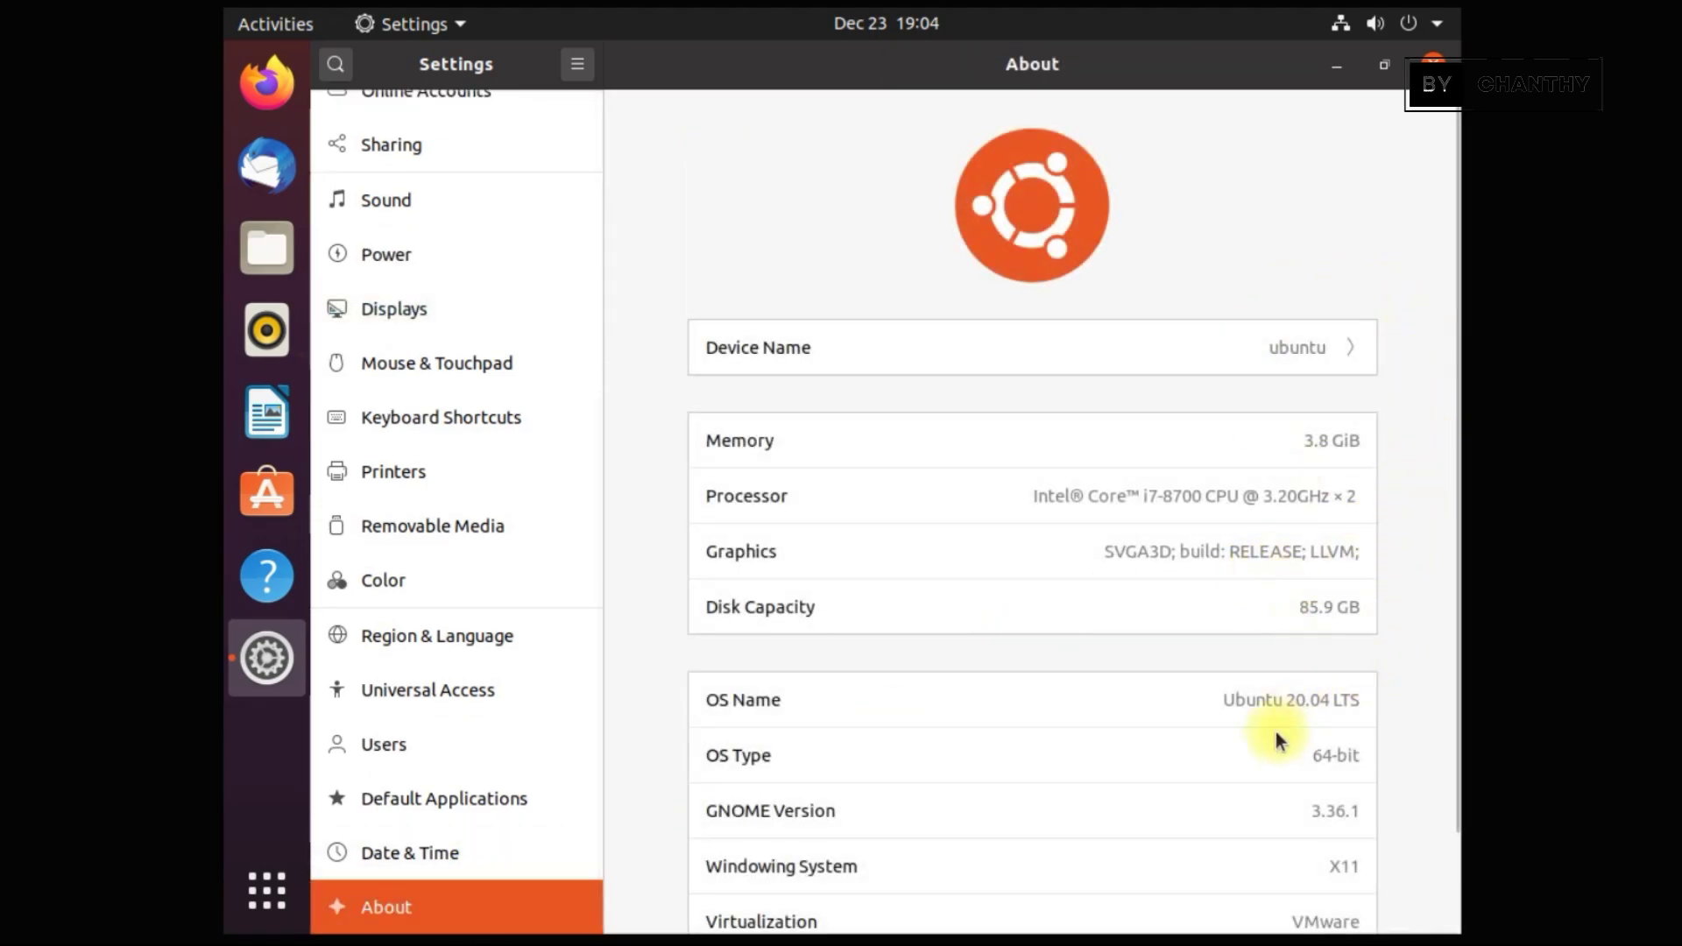
Rename the device from 'ubuntu' to 'TOPSHARE-Ubuntu' on the About page
left_click_drag(1228, 703, 1379, 692)
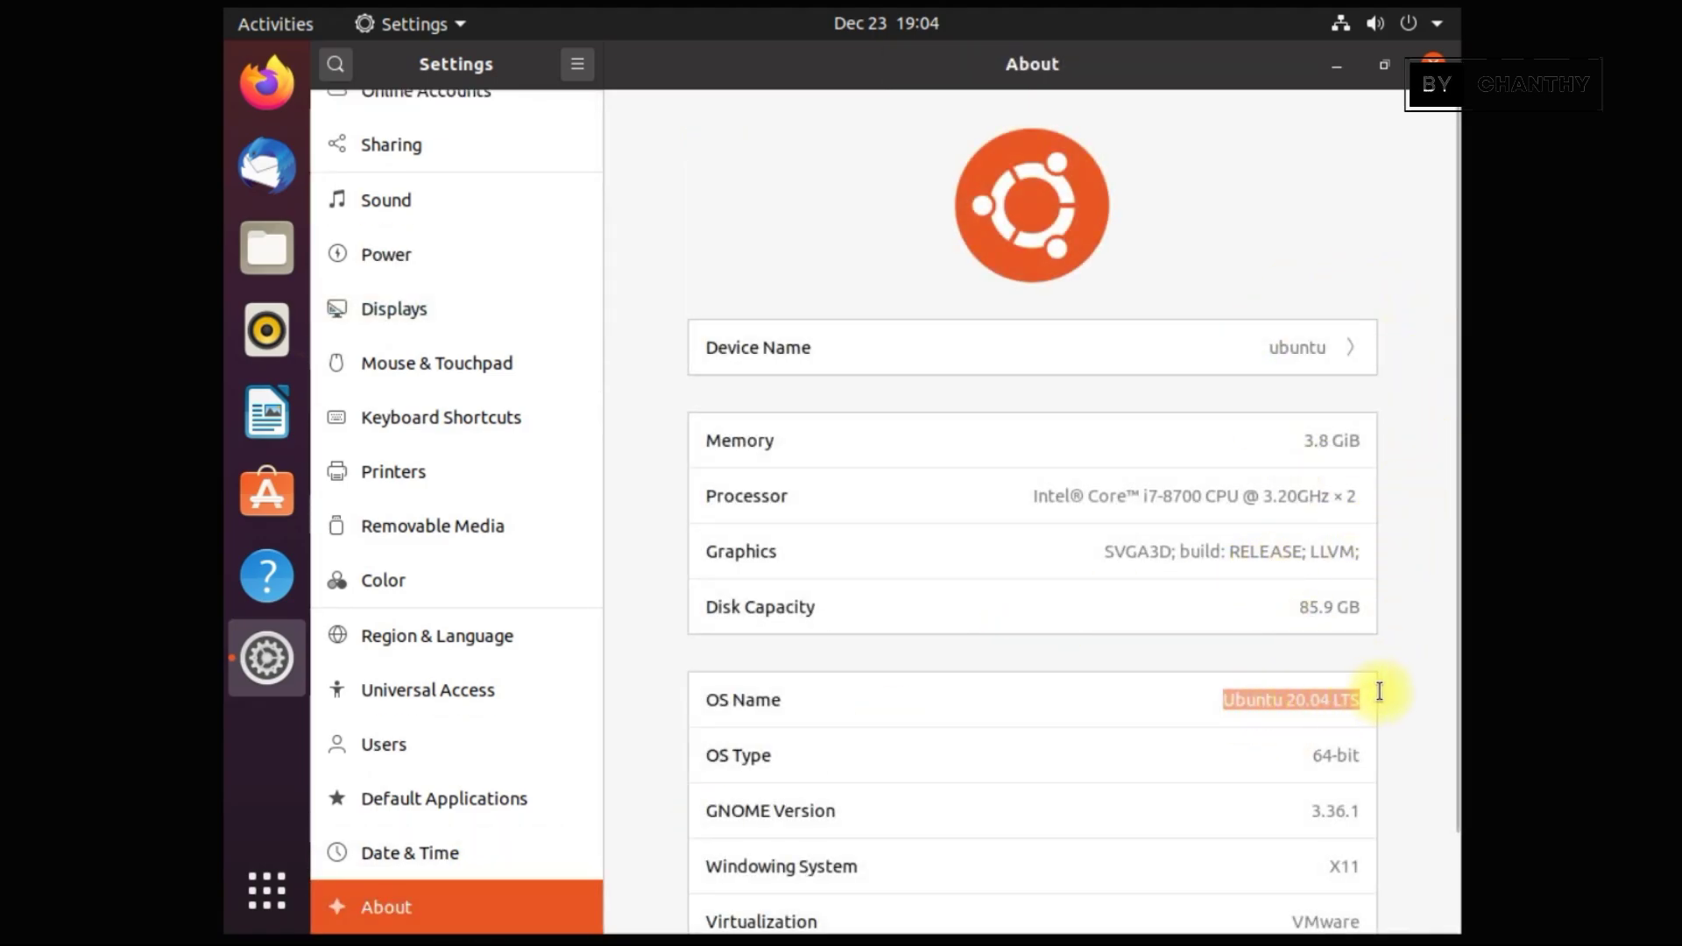
left_click(1325, 352)
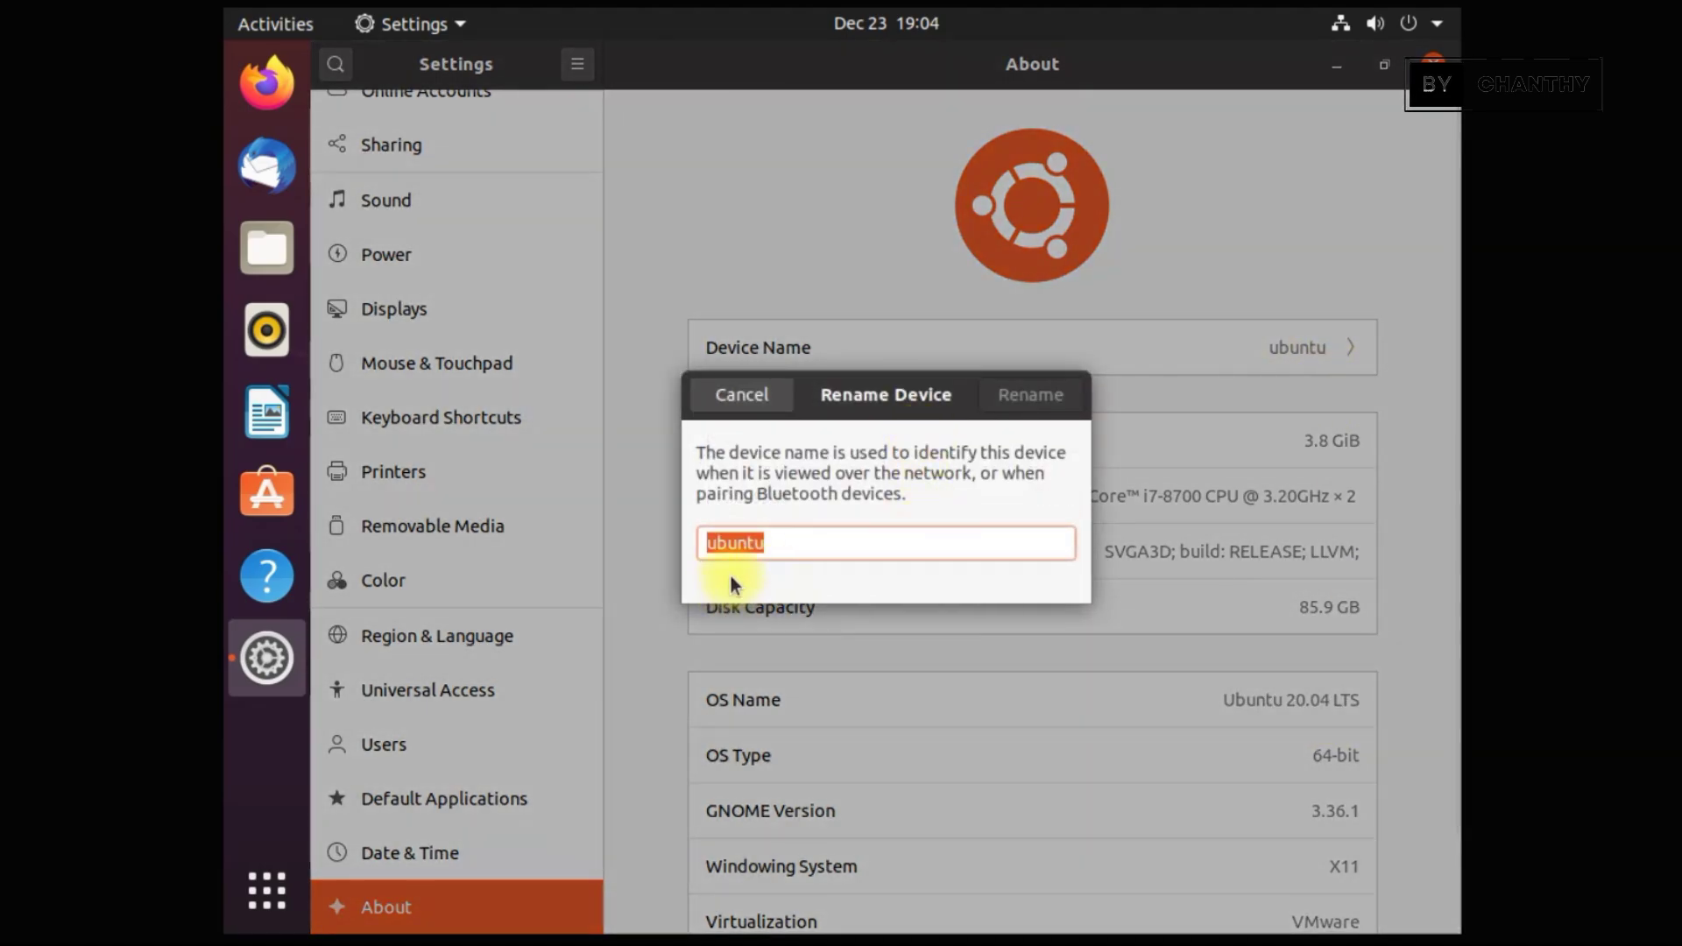
left_click(706, 552)
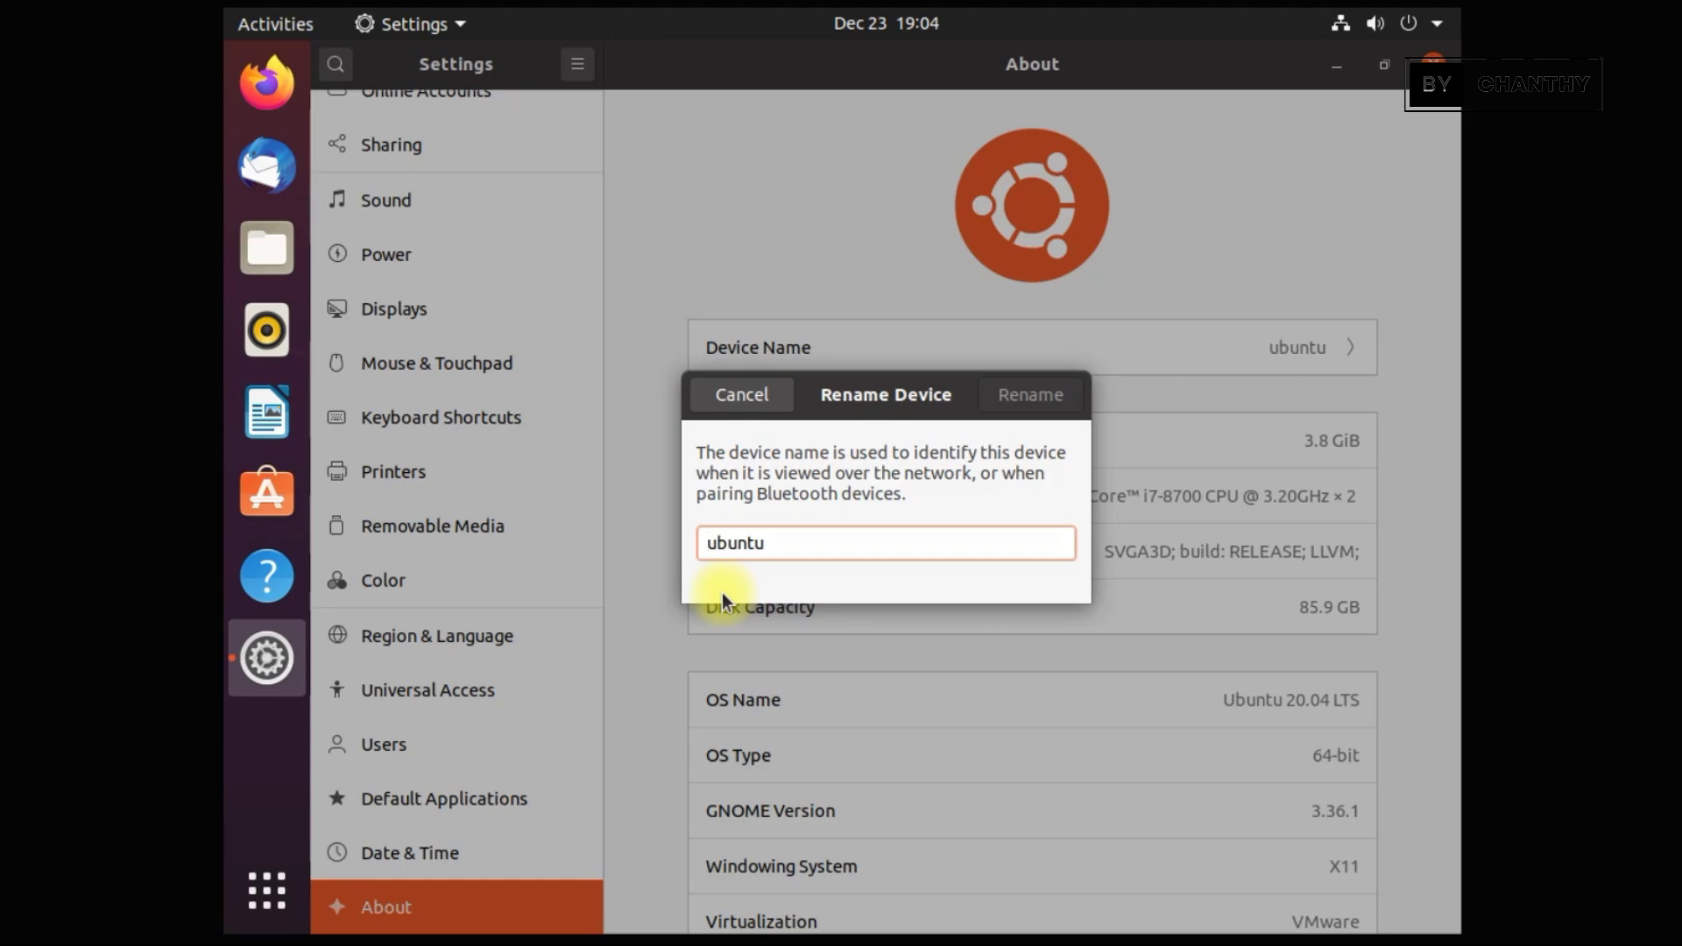
type("TOPSHARE")
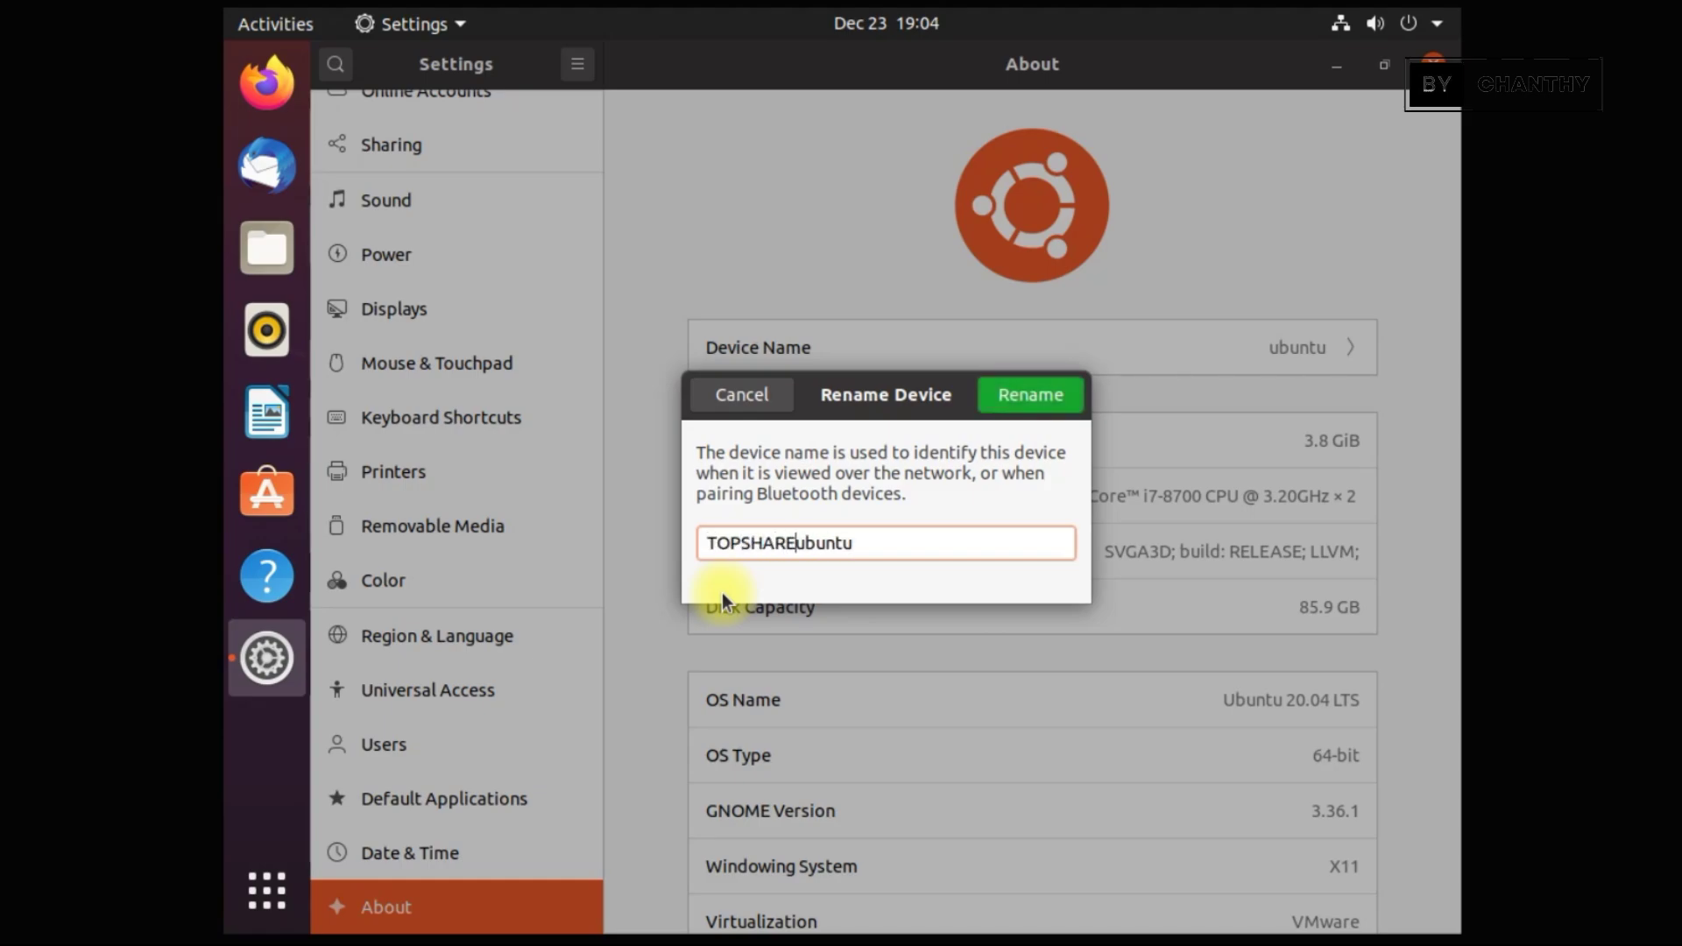
type("-")
key("shift+Right")
type("U")
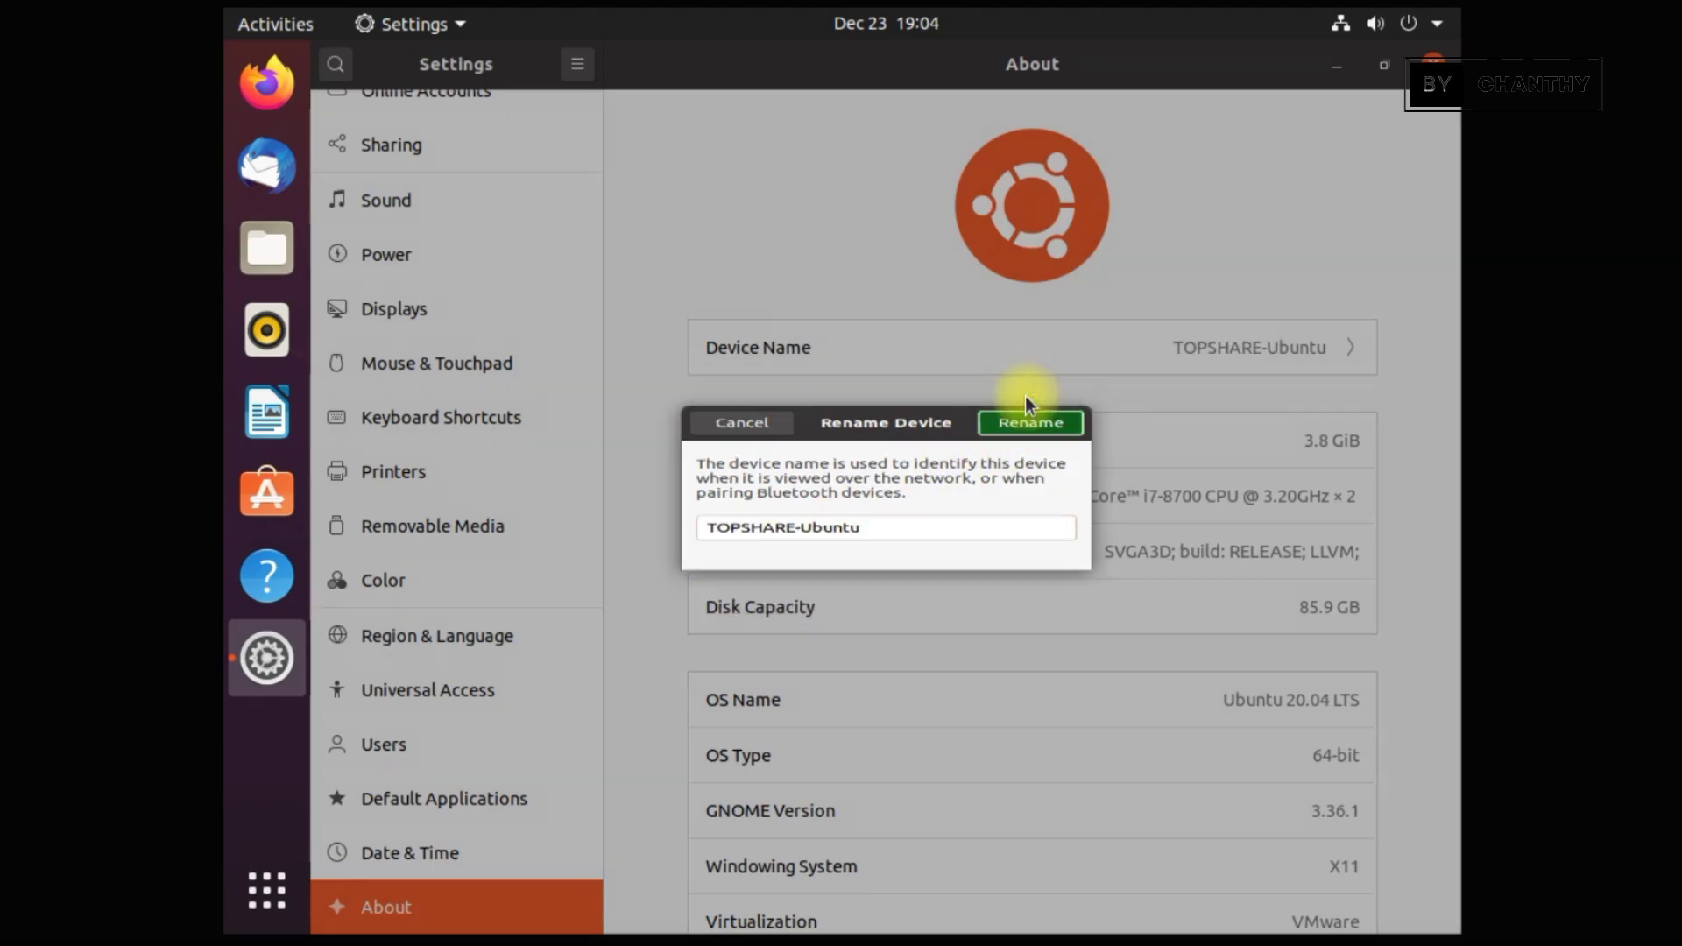
left_click(1025, 396)
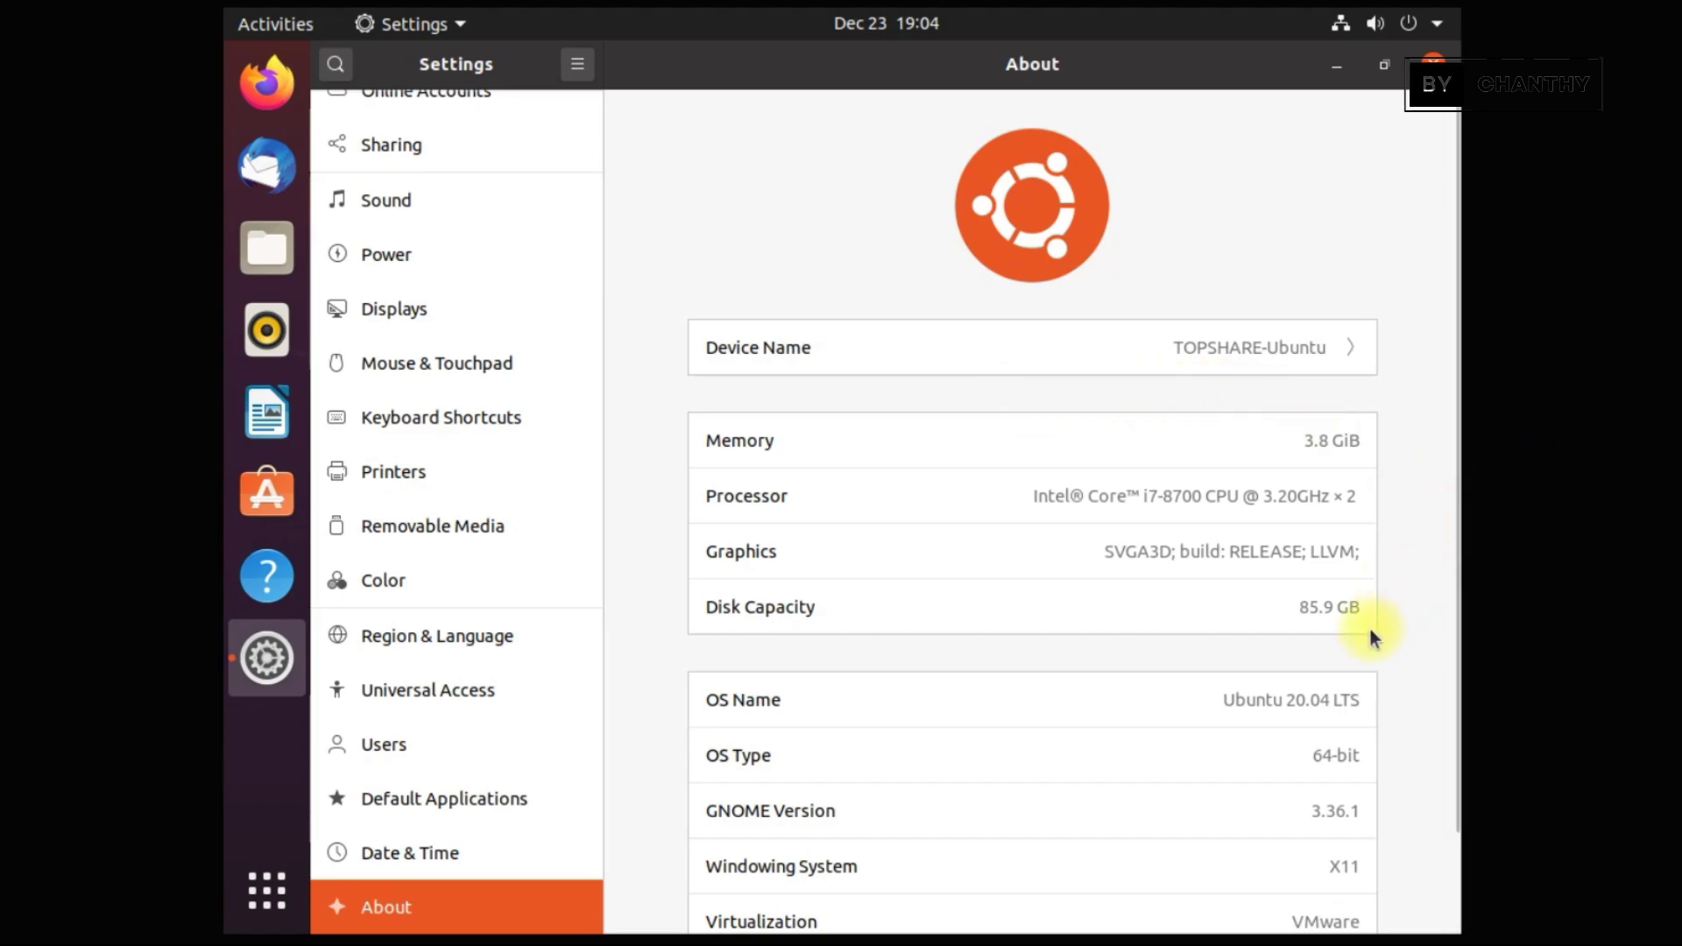
scroll(1370, 629, "down", 3)
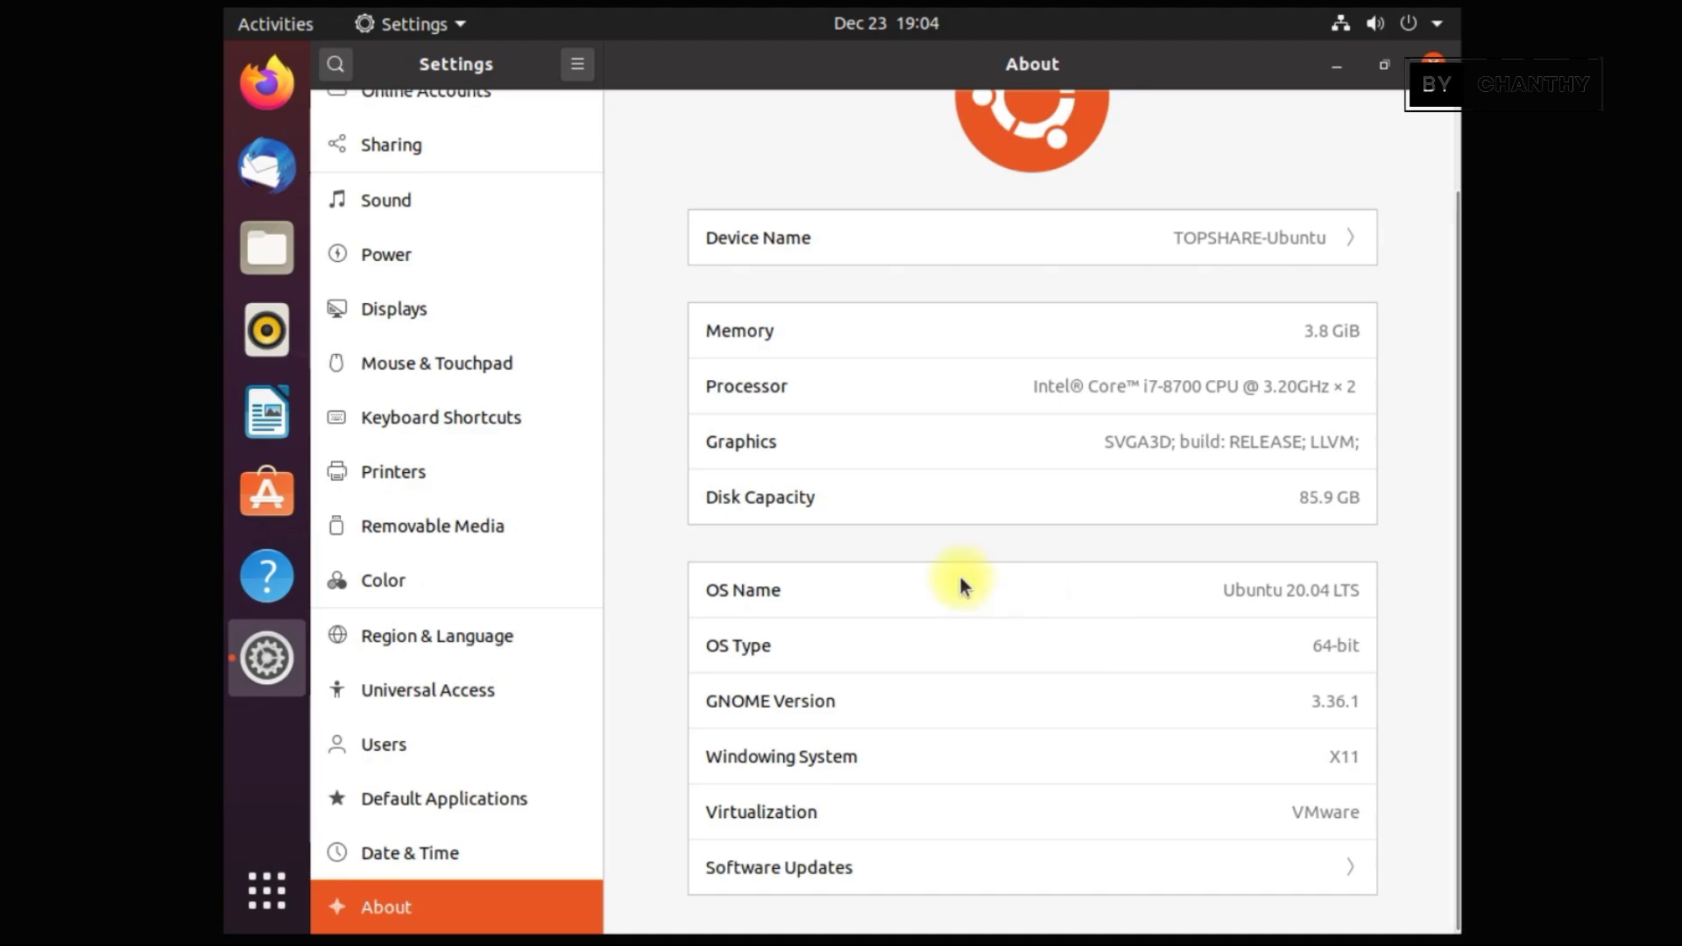
Browse the Date & Time, Sound, Network, Bluetooth and Background settings pages
left_click(432, 851)
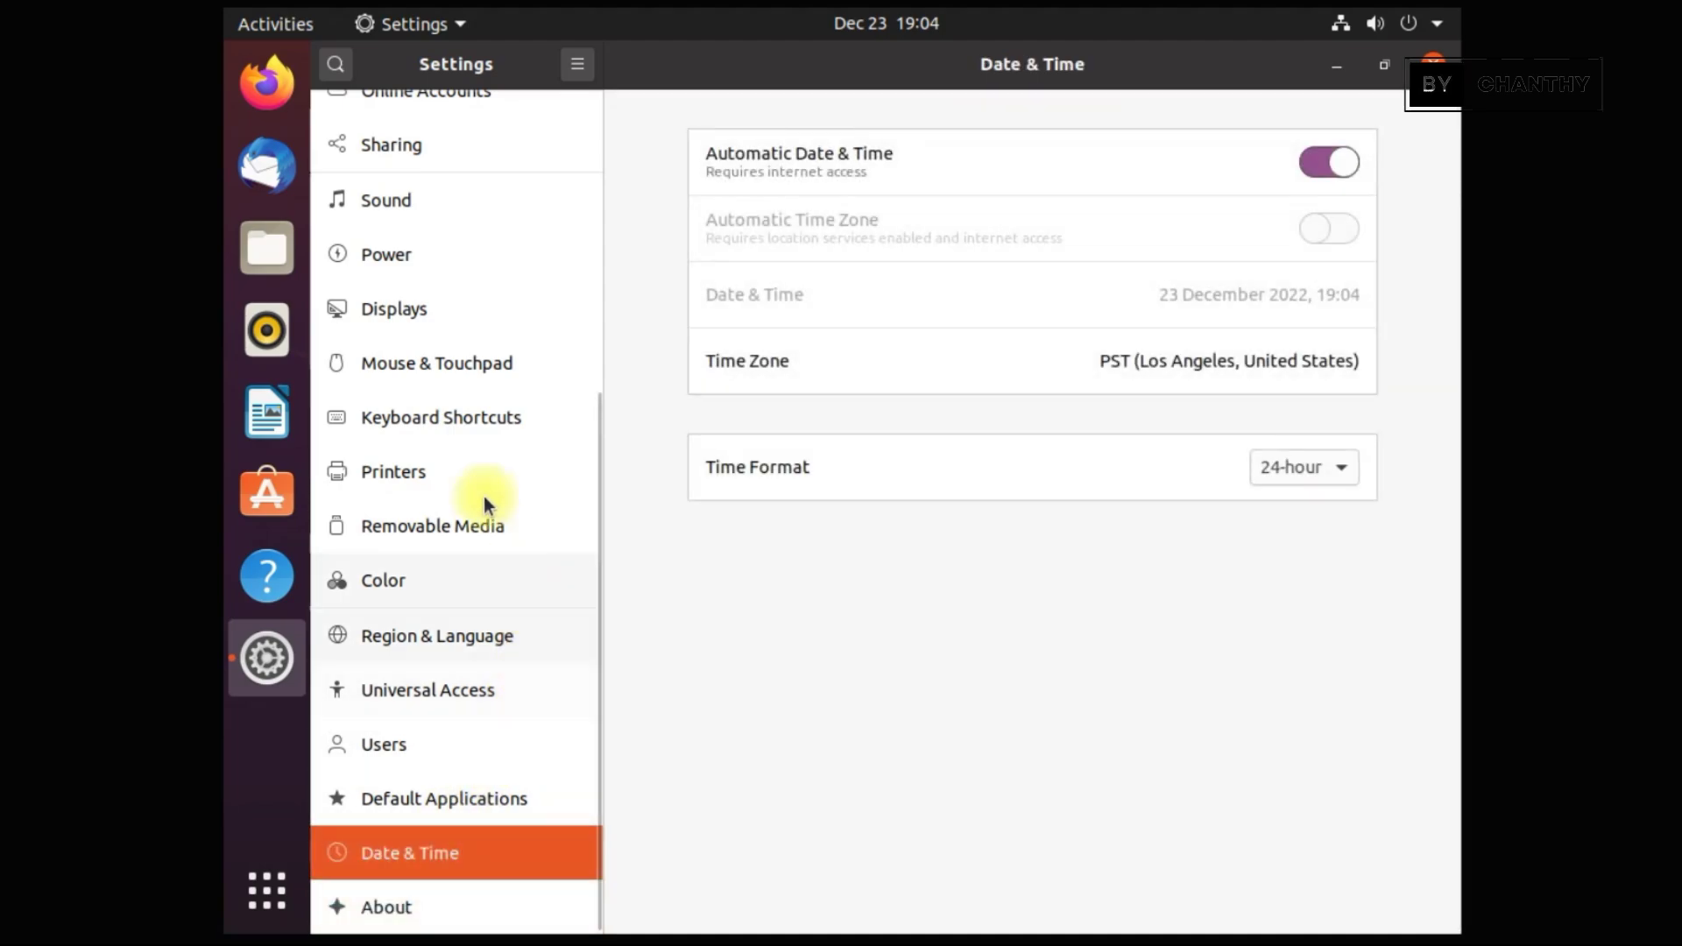
left_click(464, 202)
left_click_drag(597, 492, 627, 170)
left_click(473, 119)
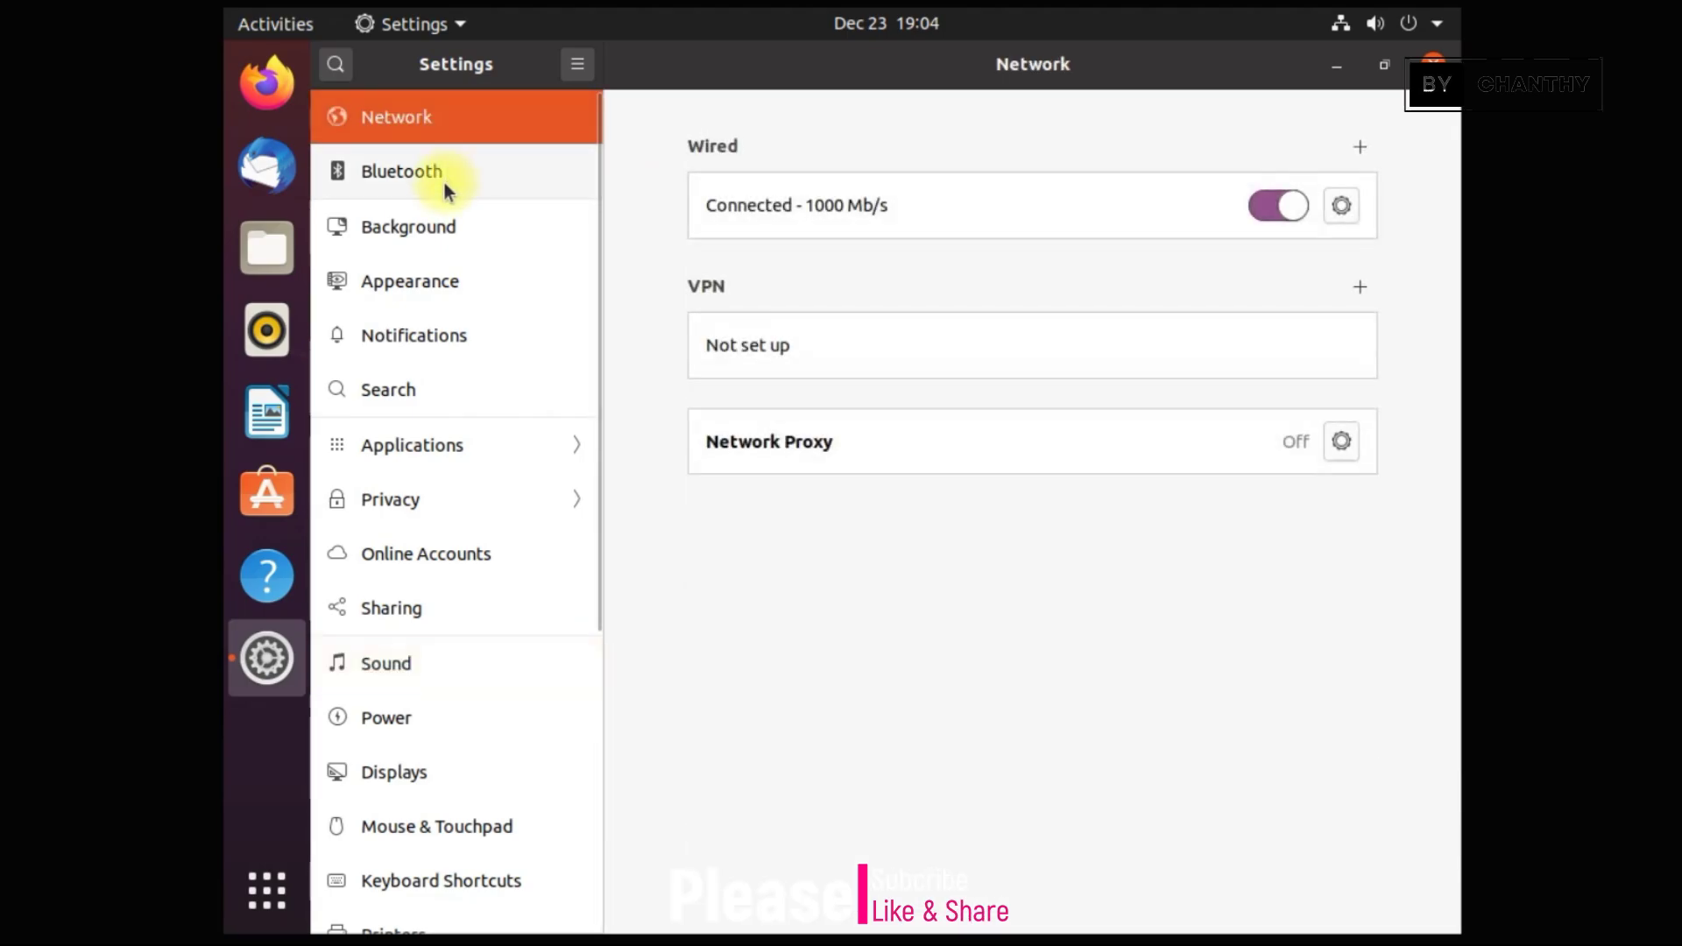
left_click(451, 175)
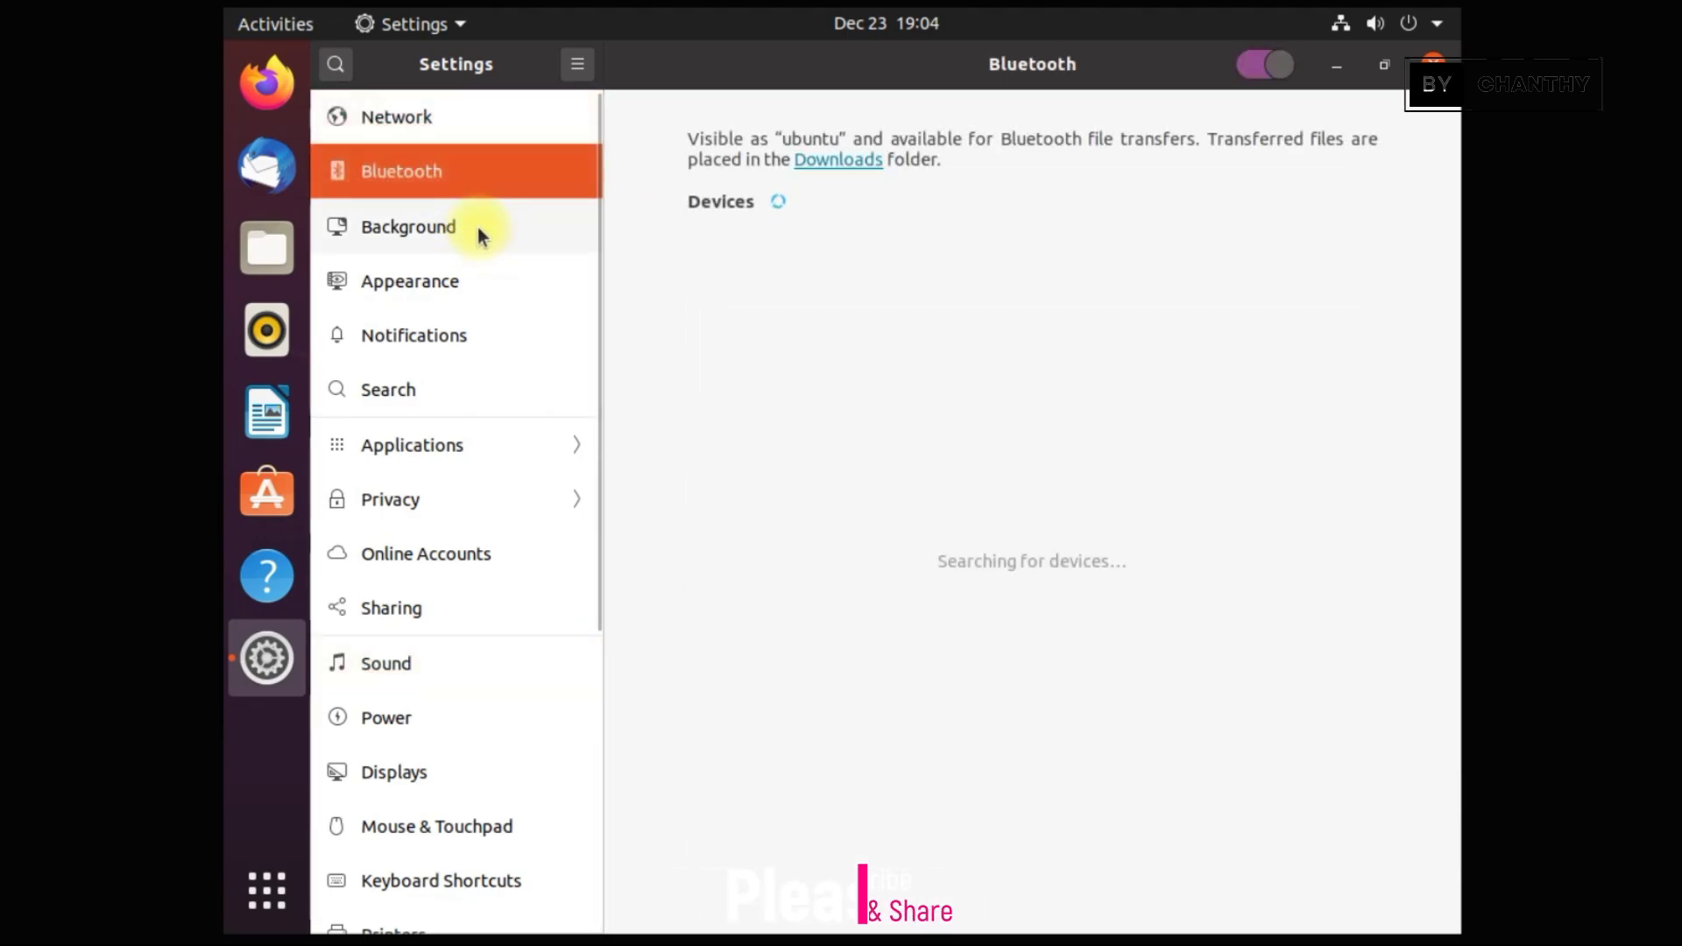
left_click(477, 227)
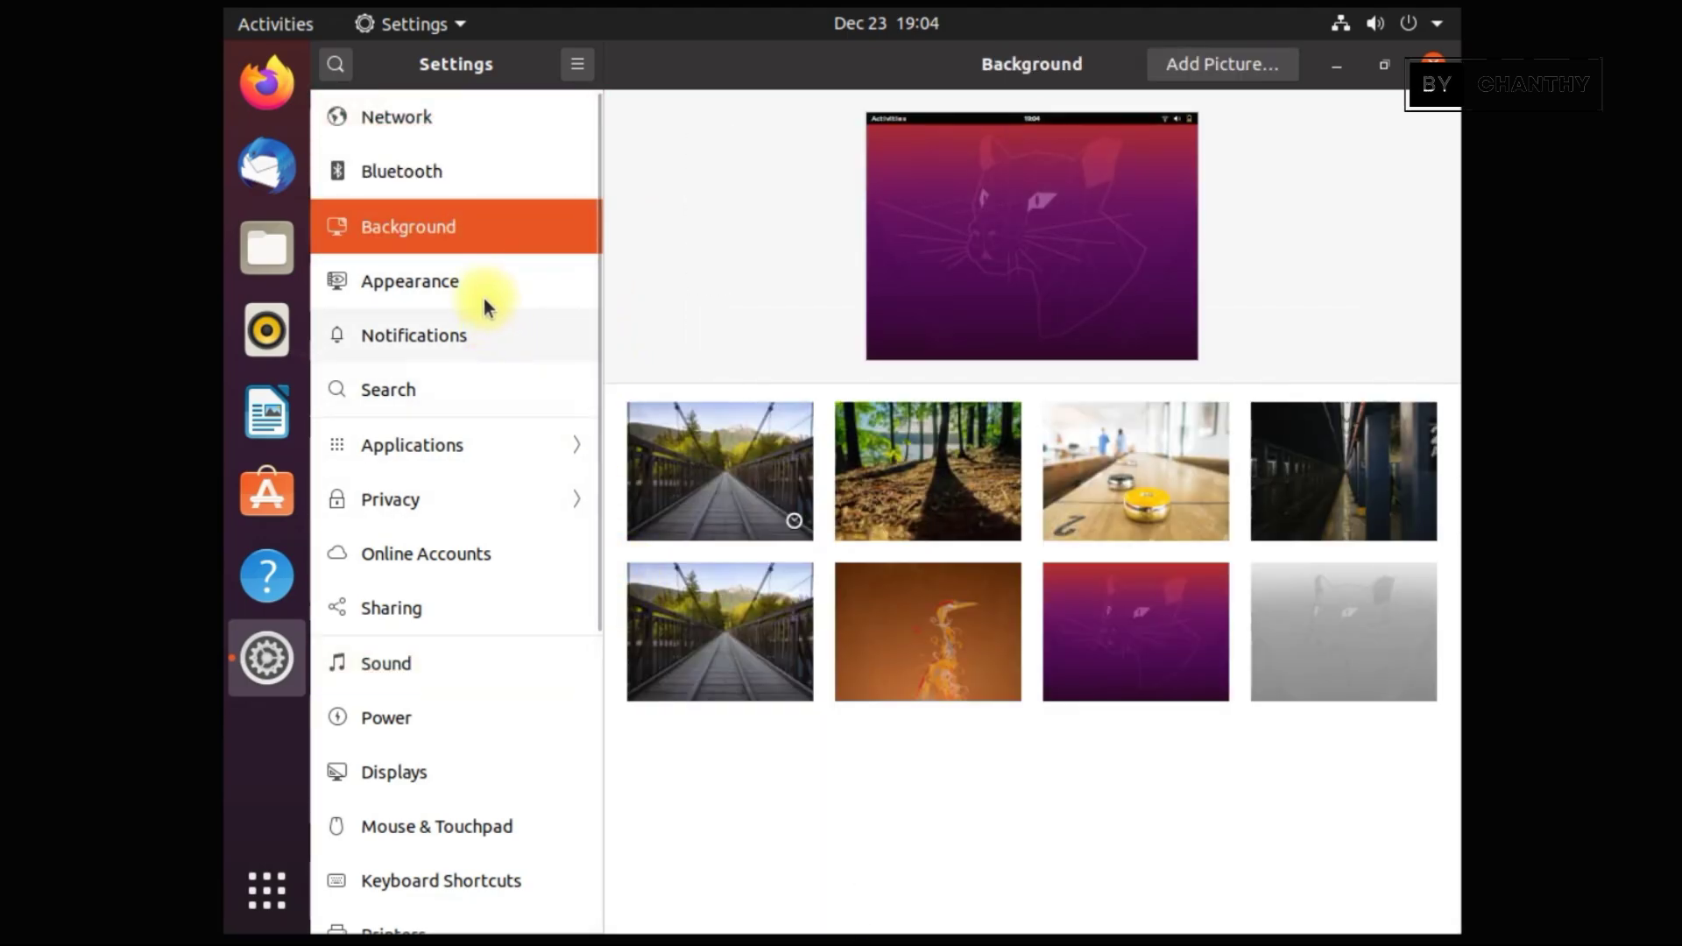
In Appearance, try the Dark and Light window colours, then return to Standard
left_click(486, 300)
left_click(465, 339)
left_click(440, 276)
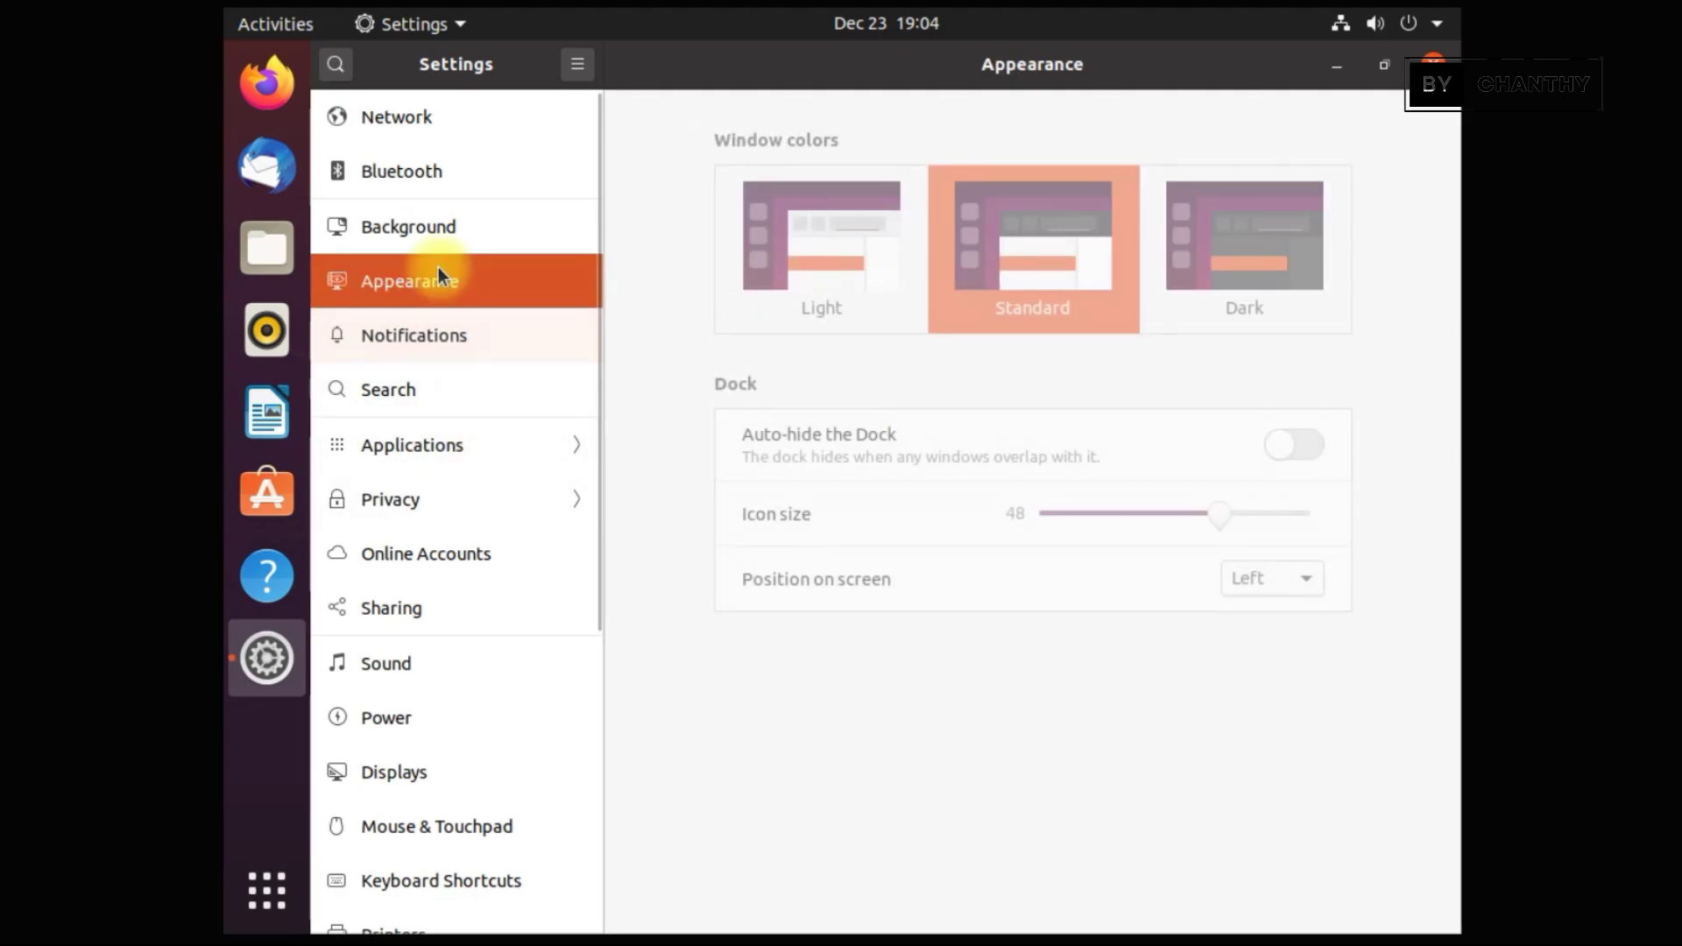
left_click(1254, 251)
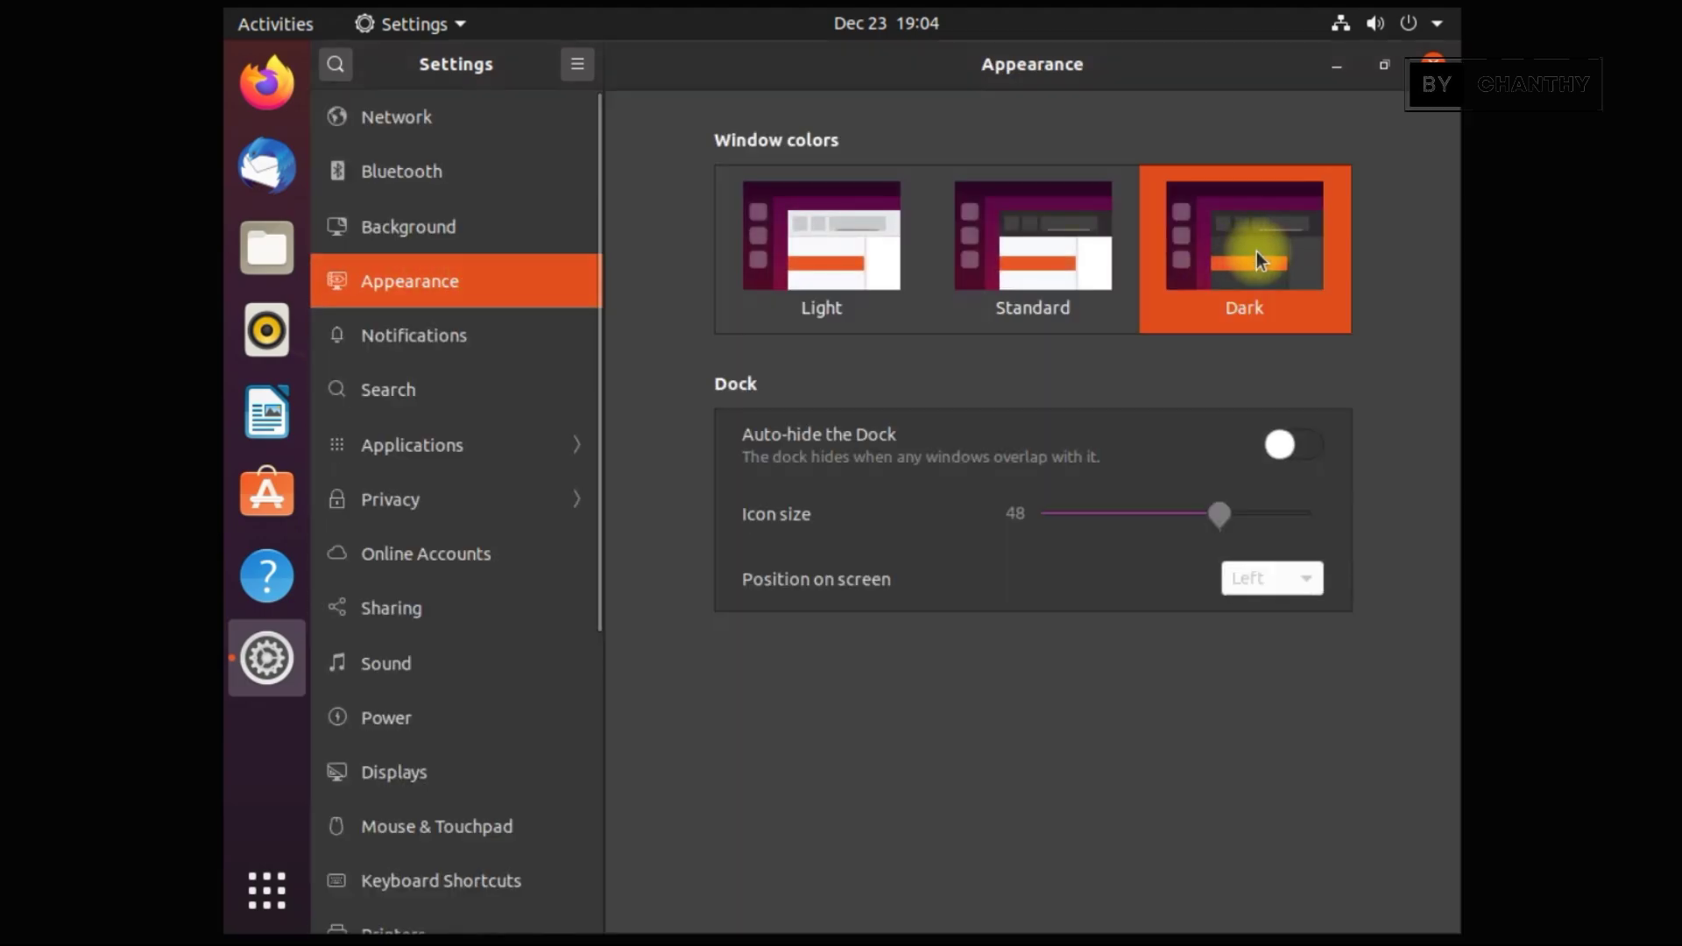
left_click(820, 271)
left_click(1043, 265)
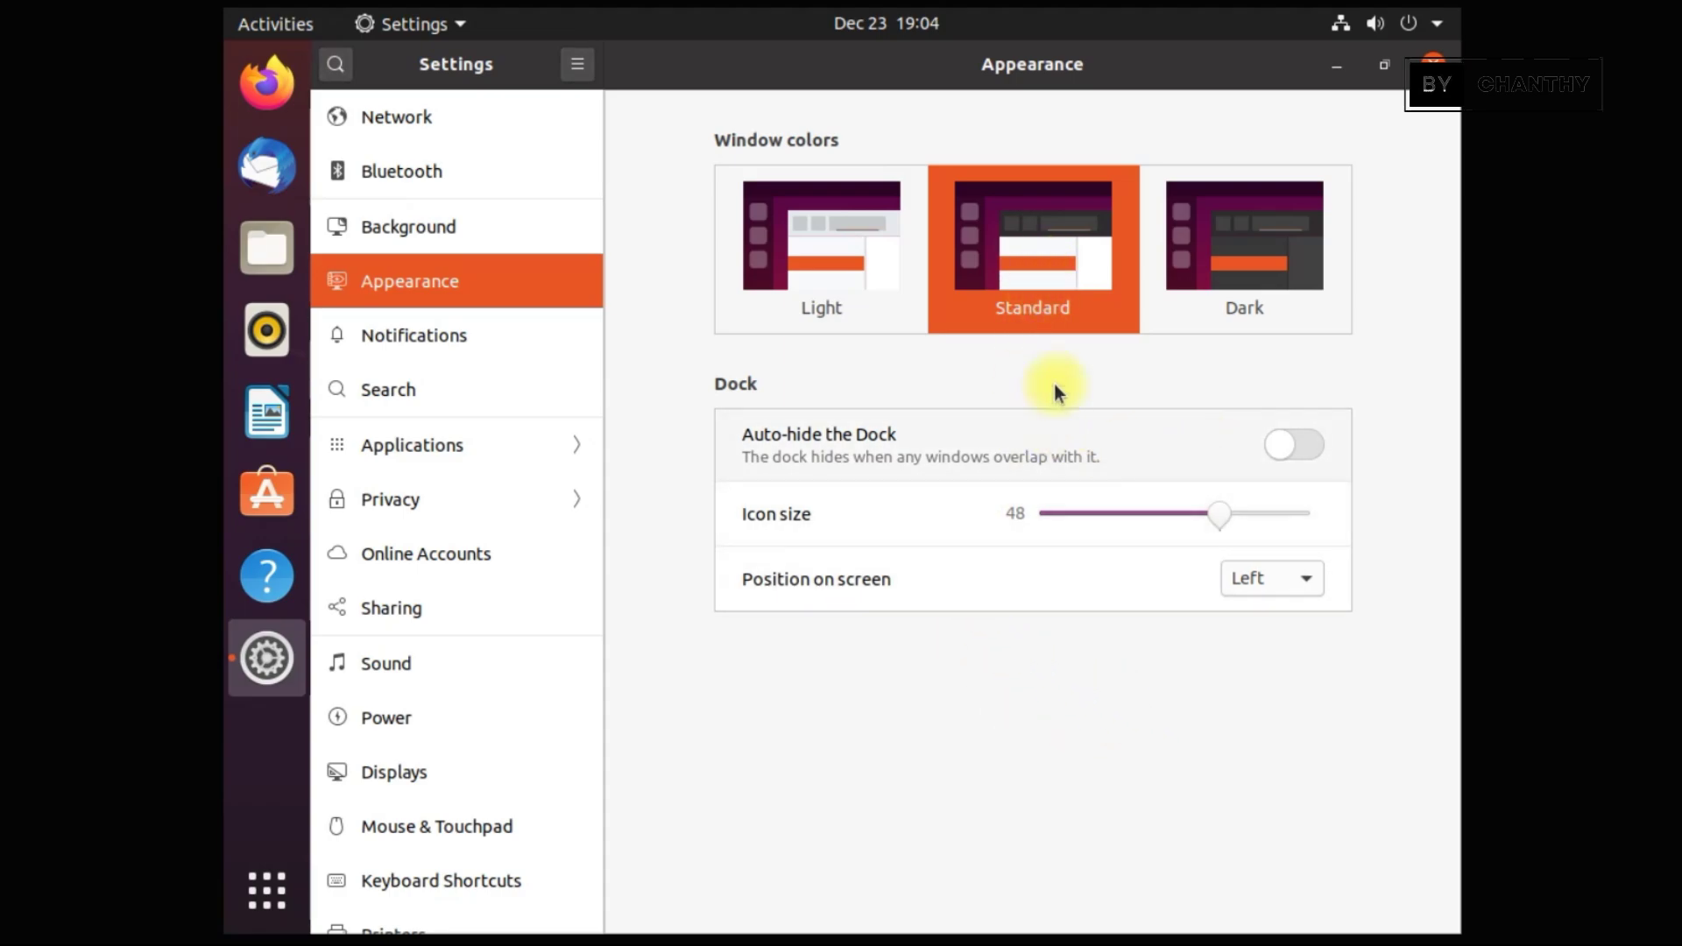
Move the dock to Bottom, then Right, then back to Left, and close Settings
left_click(1295, 590)
left_click(1275, 613)
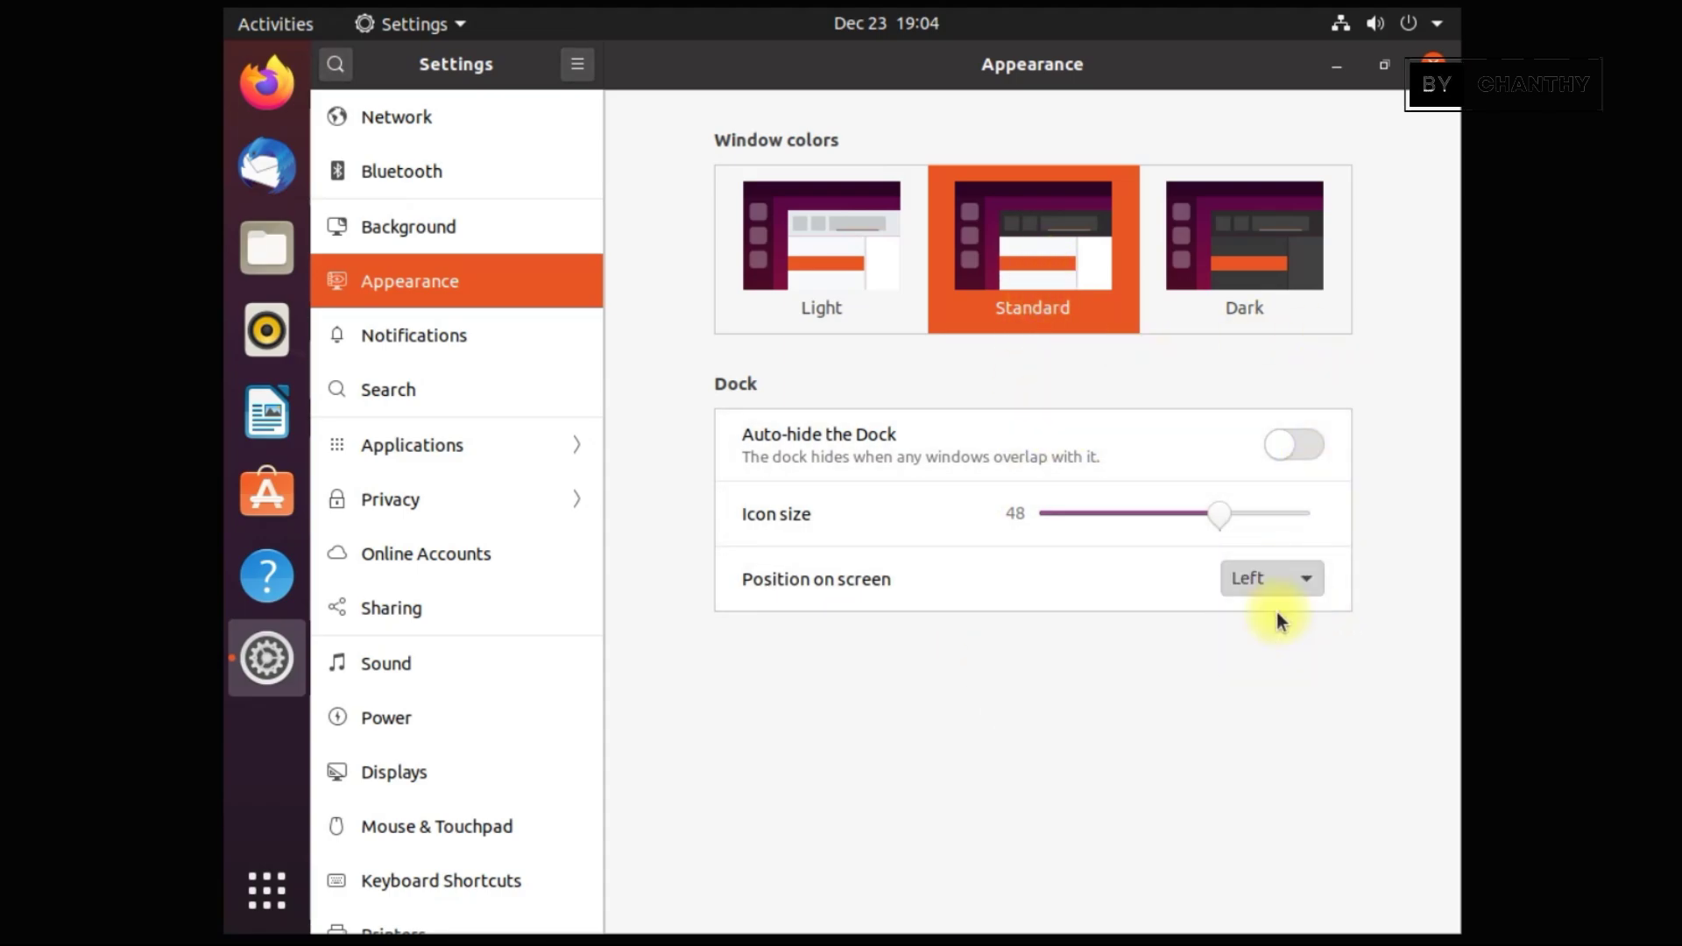
left_click(1291, 575)
left_click(1269, 627)
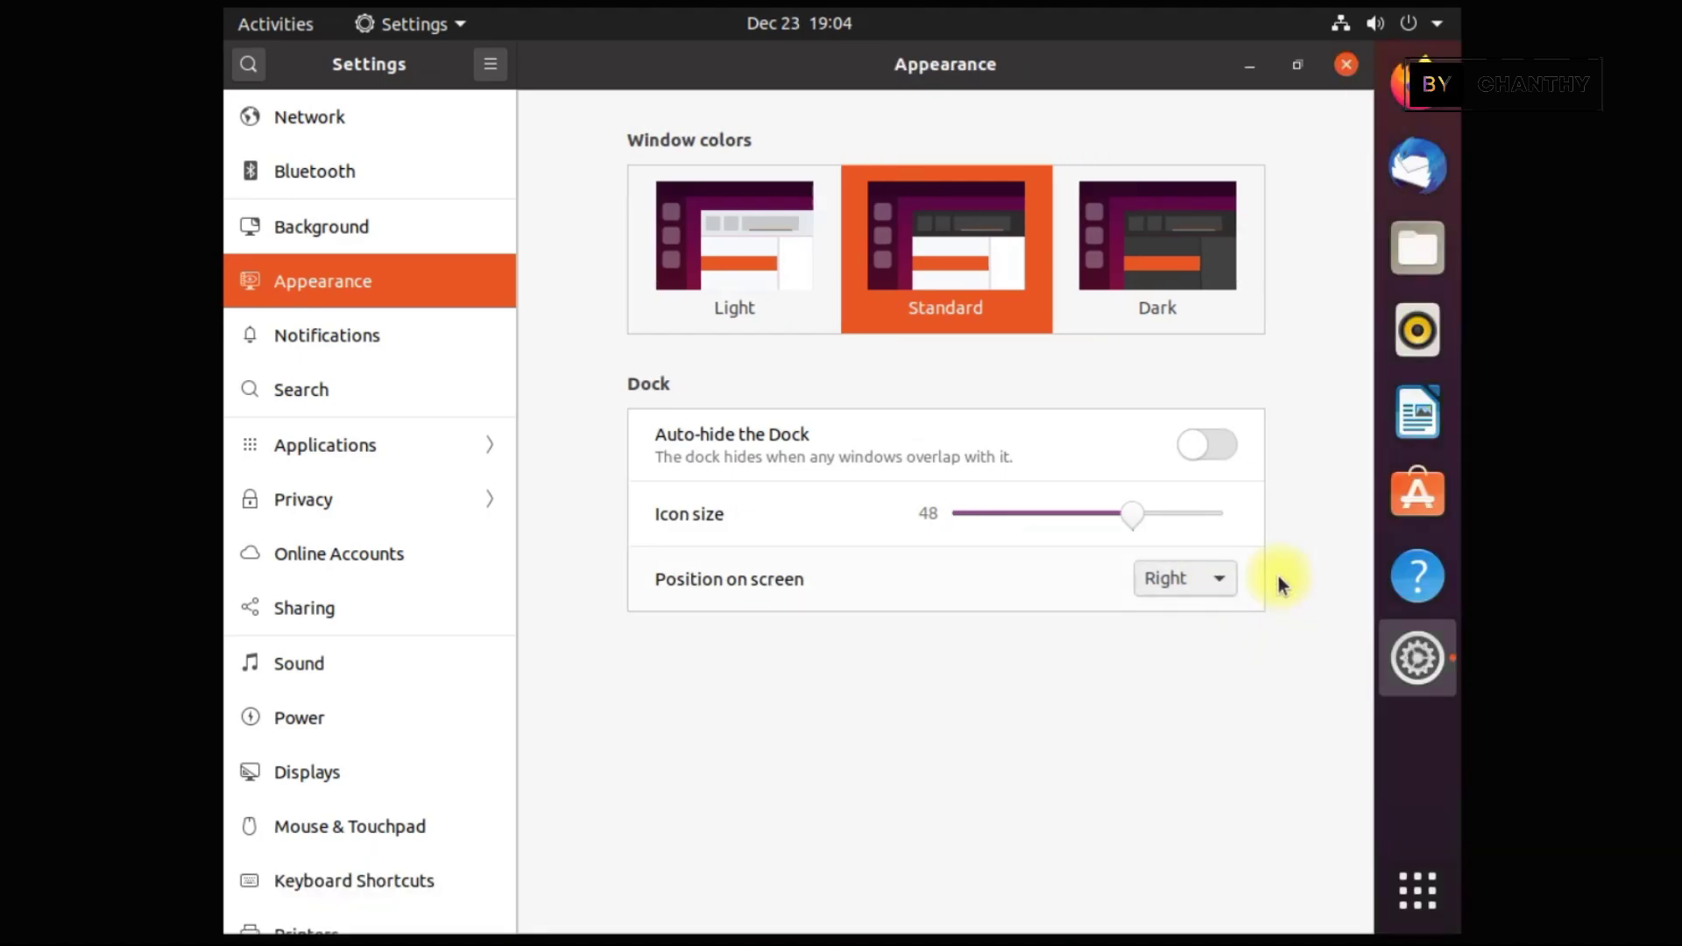
left_click(1213, 582)
left_click(1179, 523)
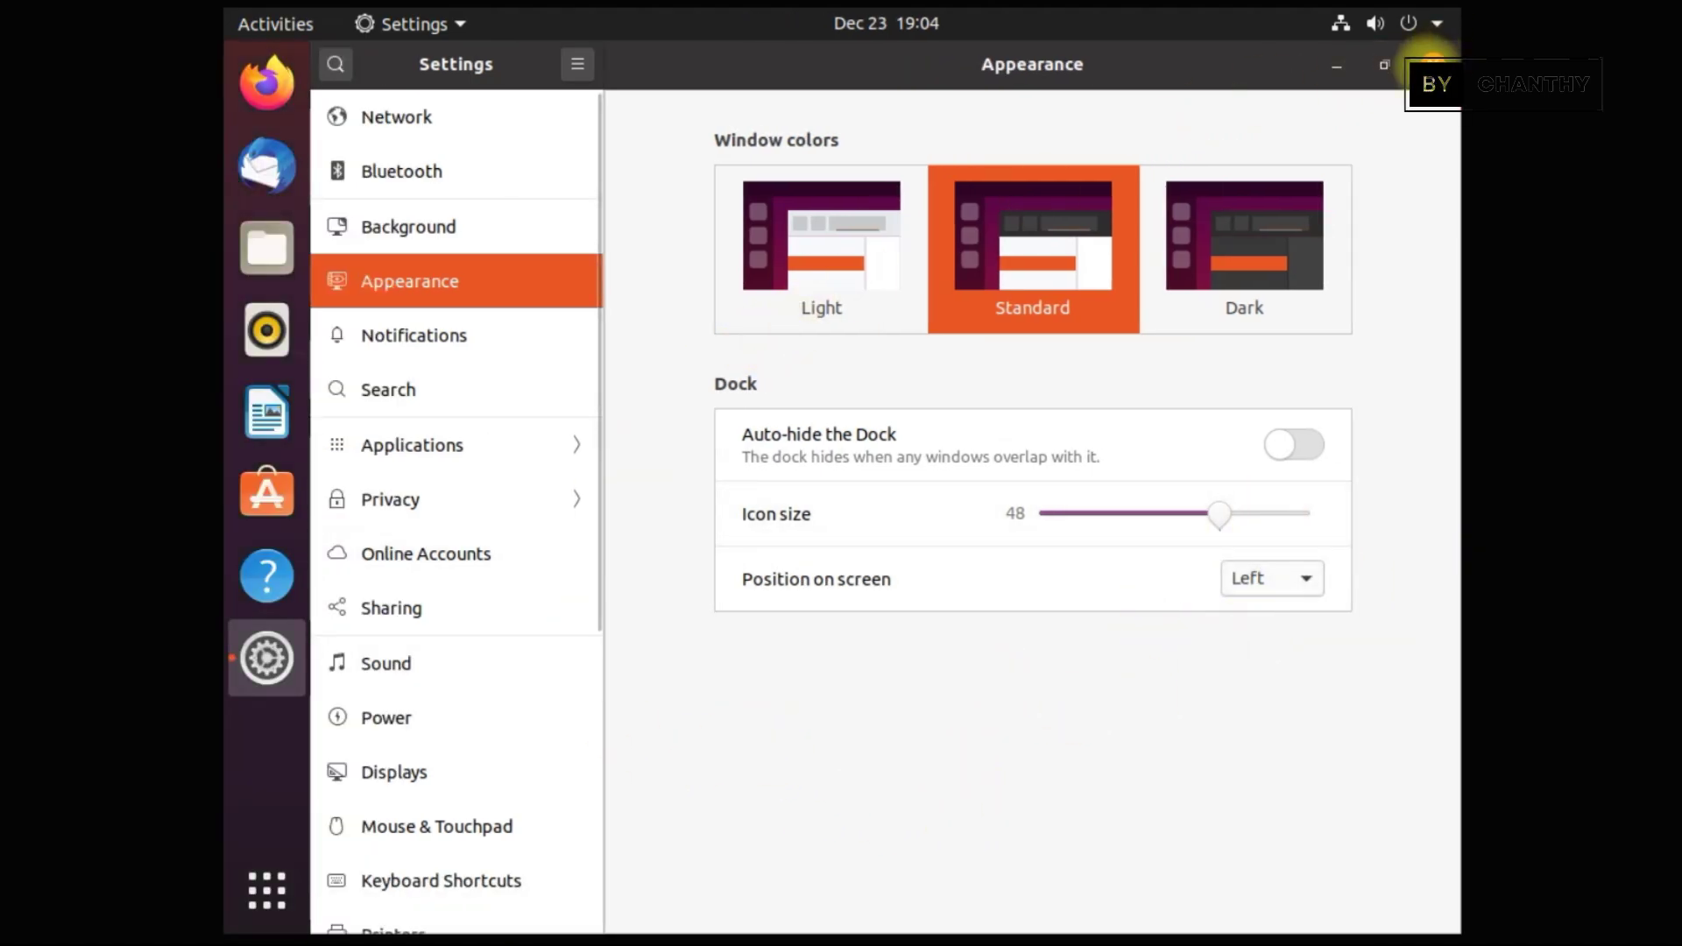
left_click(1431, 65)
left_click(268, 891)
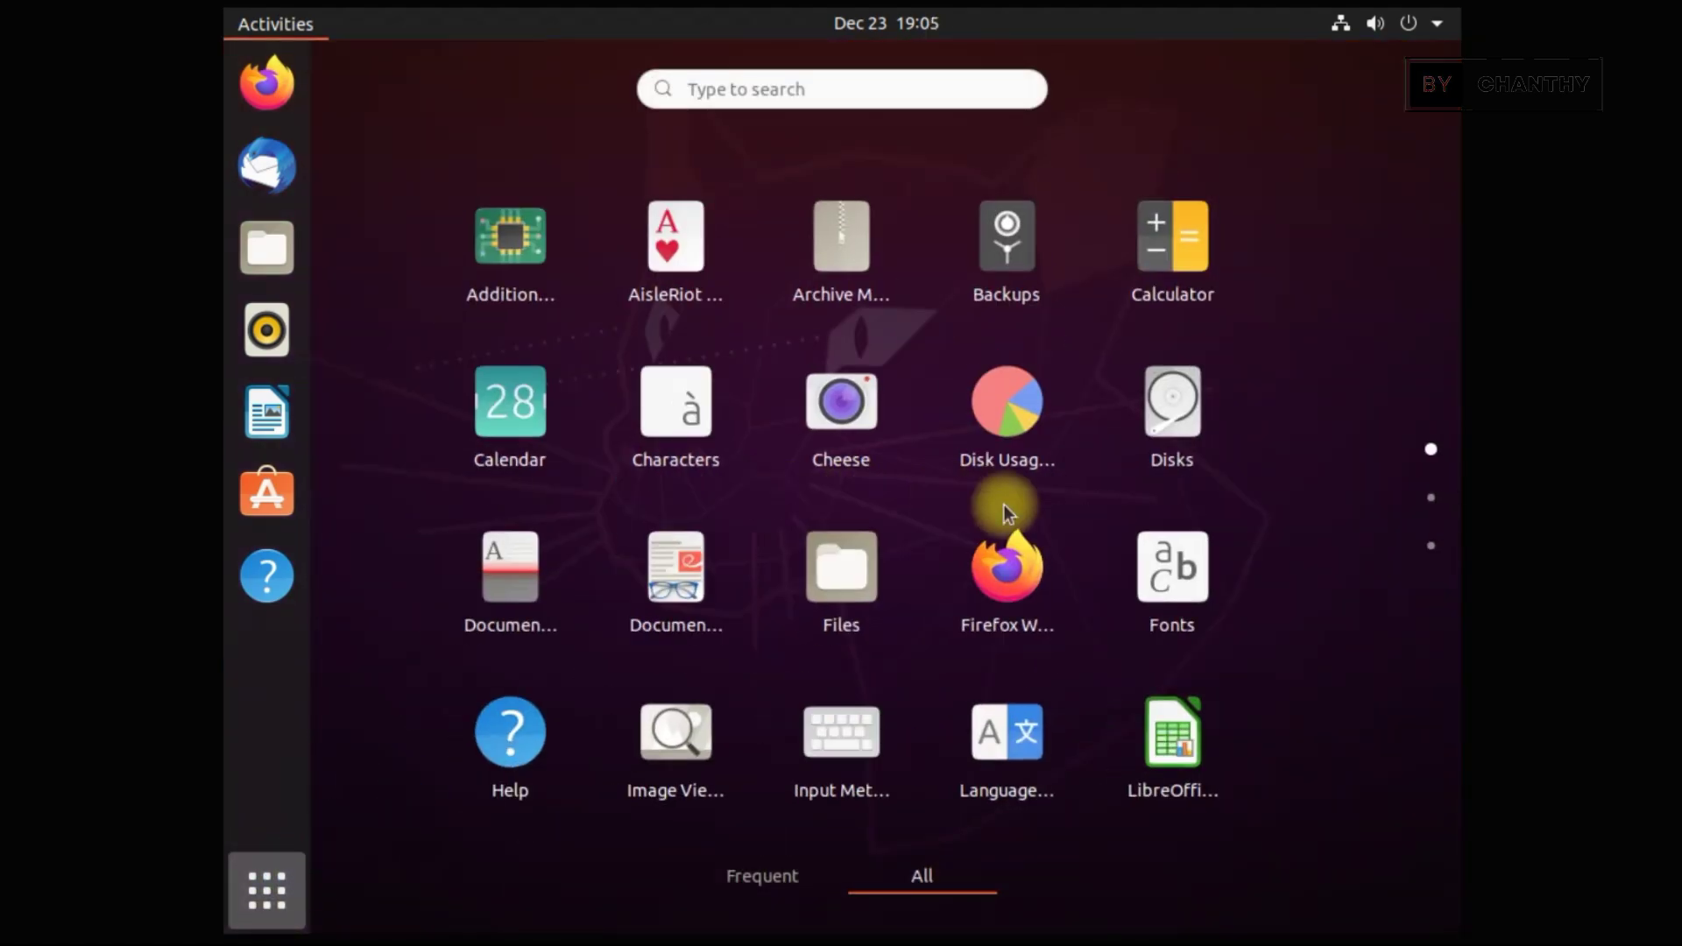
Open Calculator, switch through Advanced, Financial, Programming and Keyboard modes, then close it
left_click(1147, 248)
left_click(656, 74)
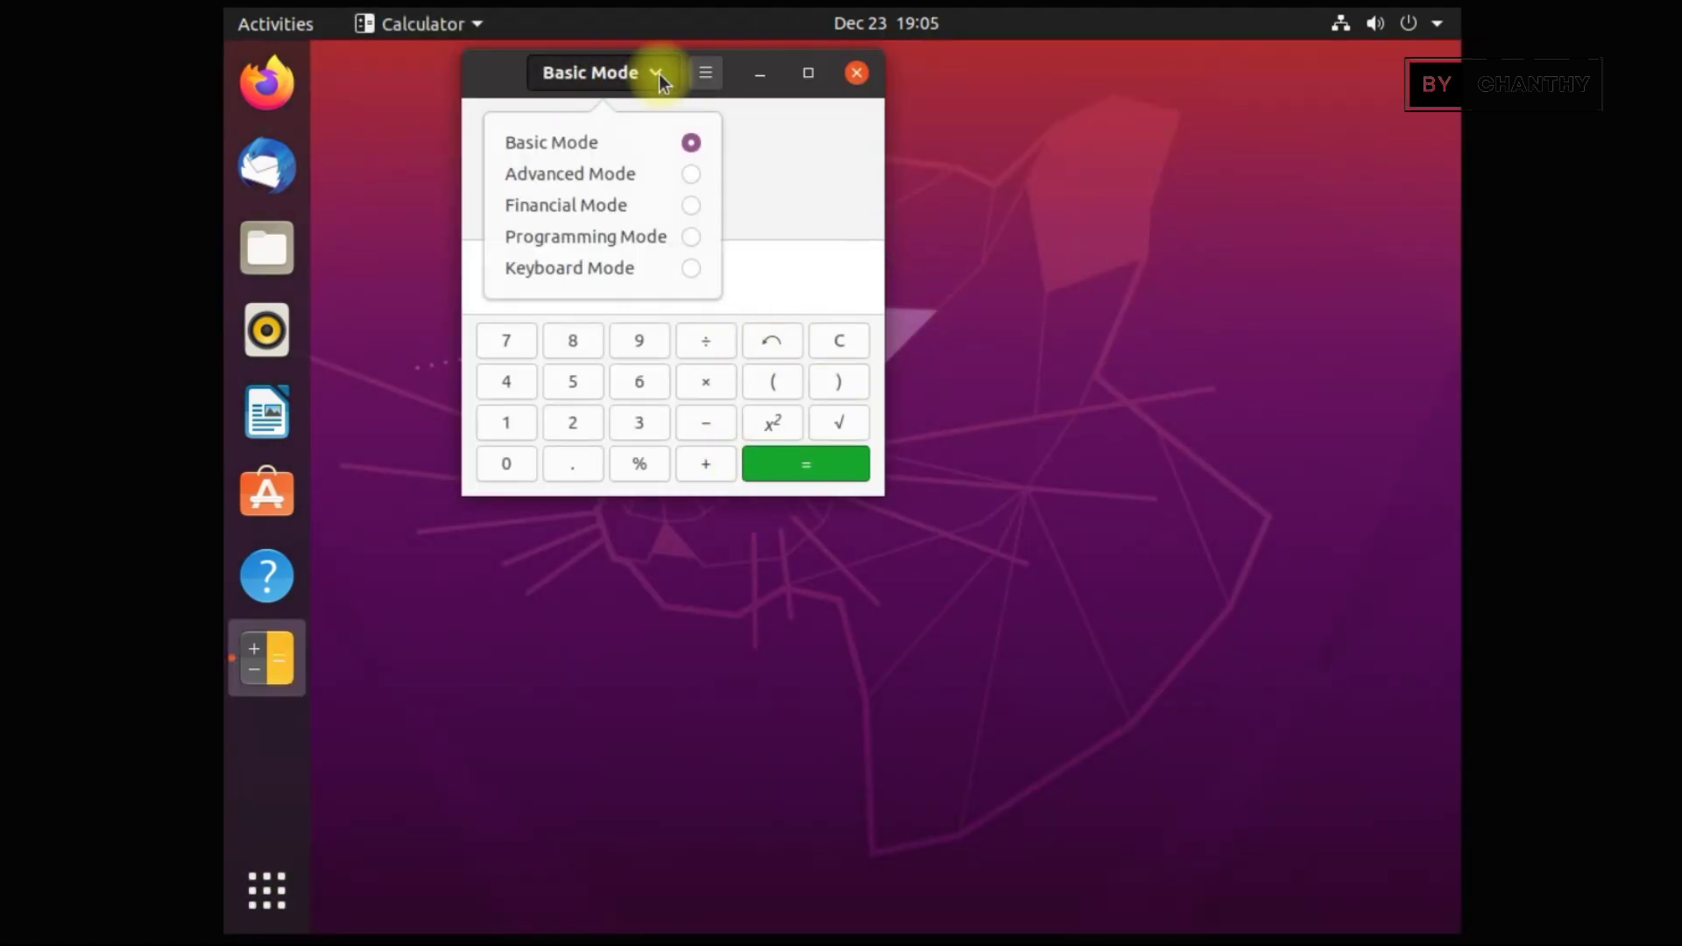
left_click(656, 176)
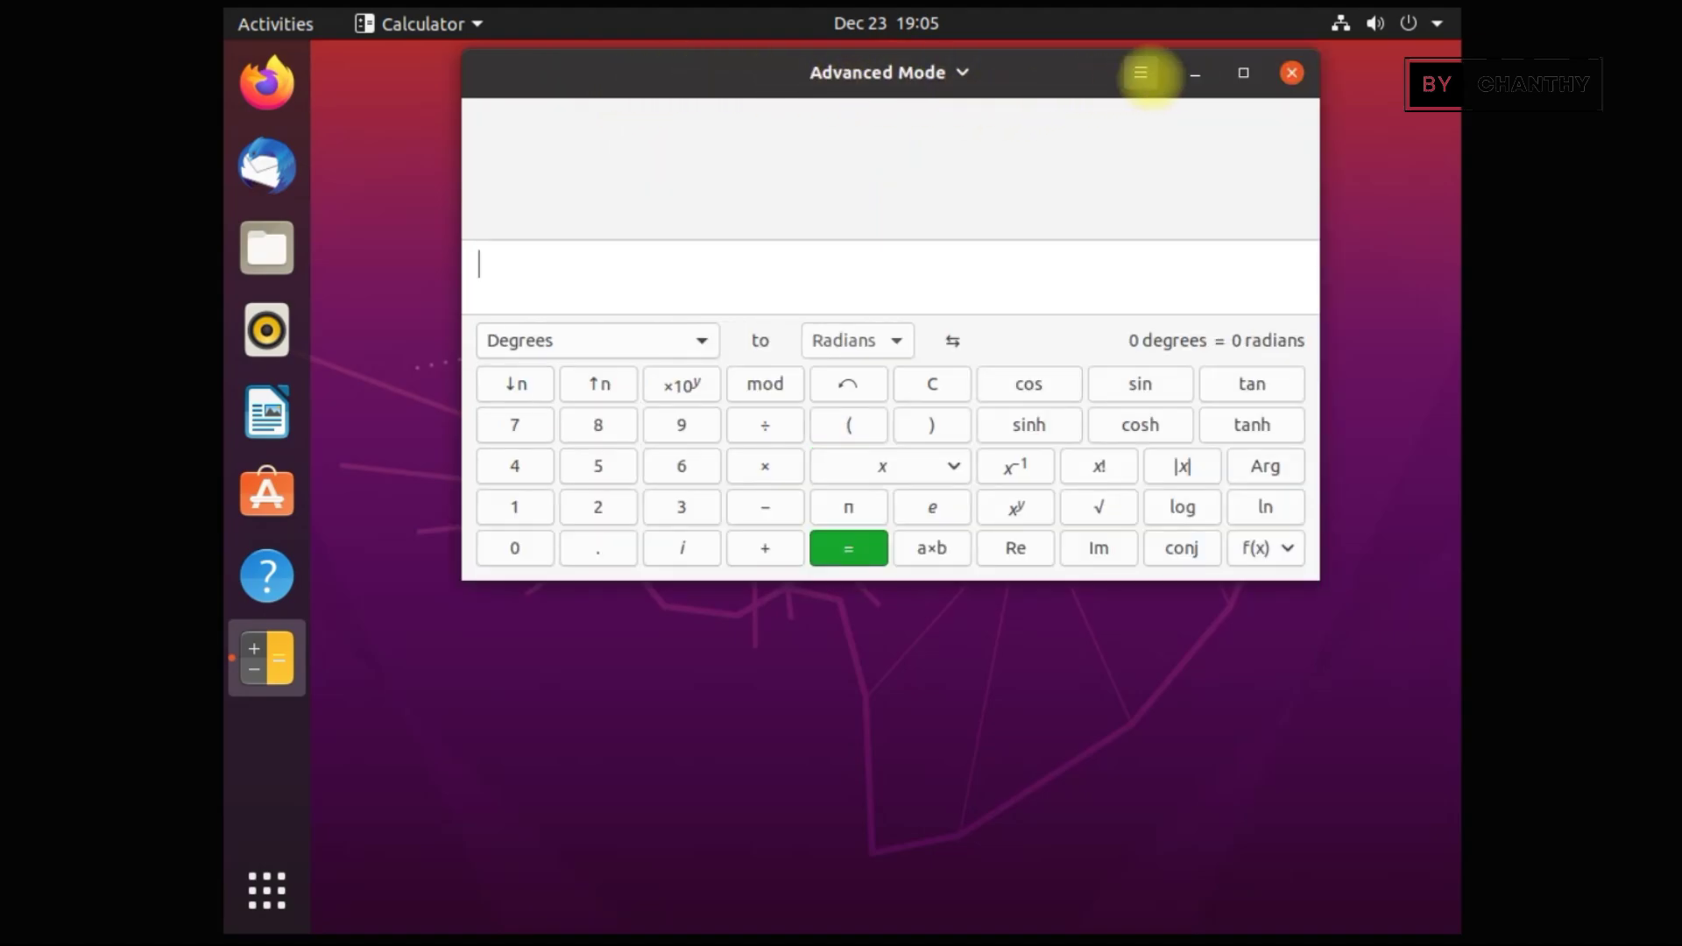
left_click(967, 72)
left_click(932, 210)
left_click(946, 77)
left_click(939, 235)
left_click(964, 81)
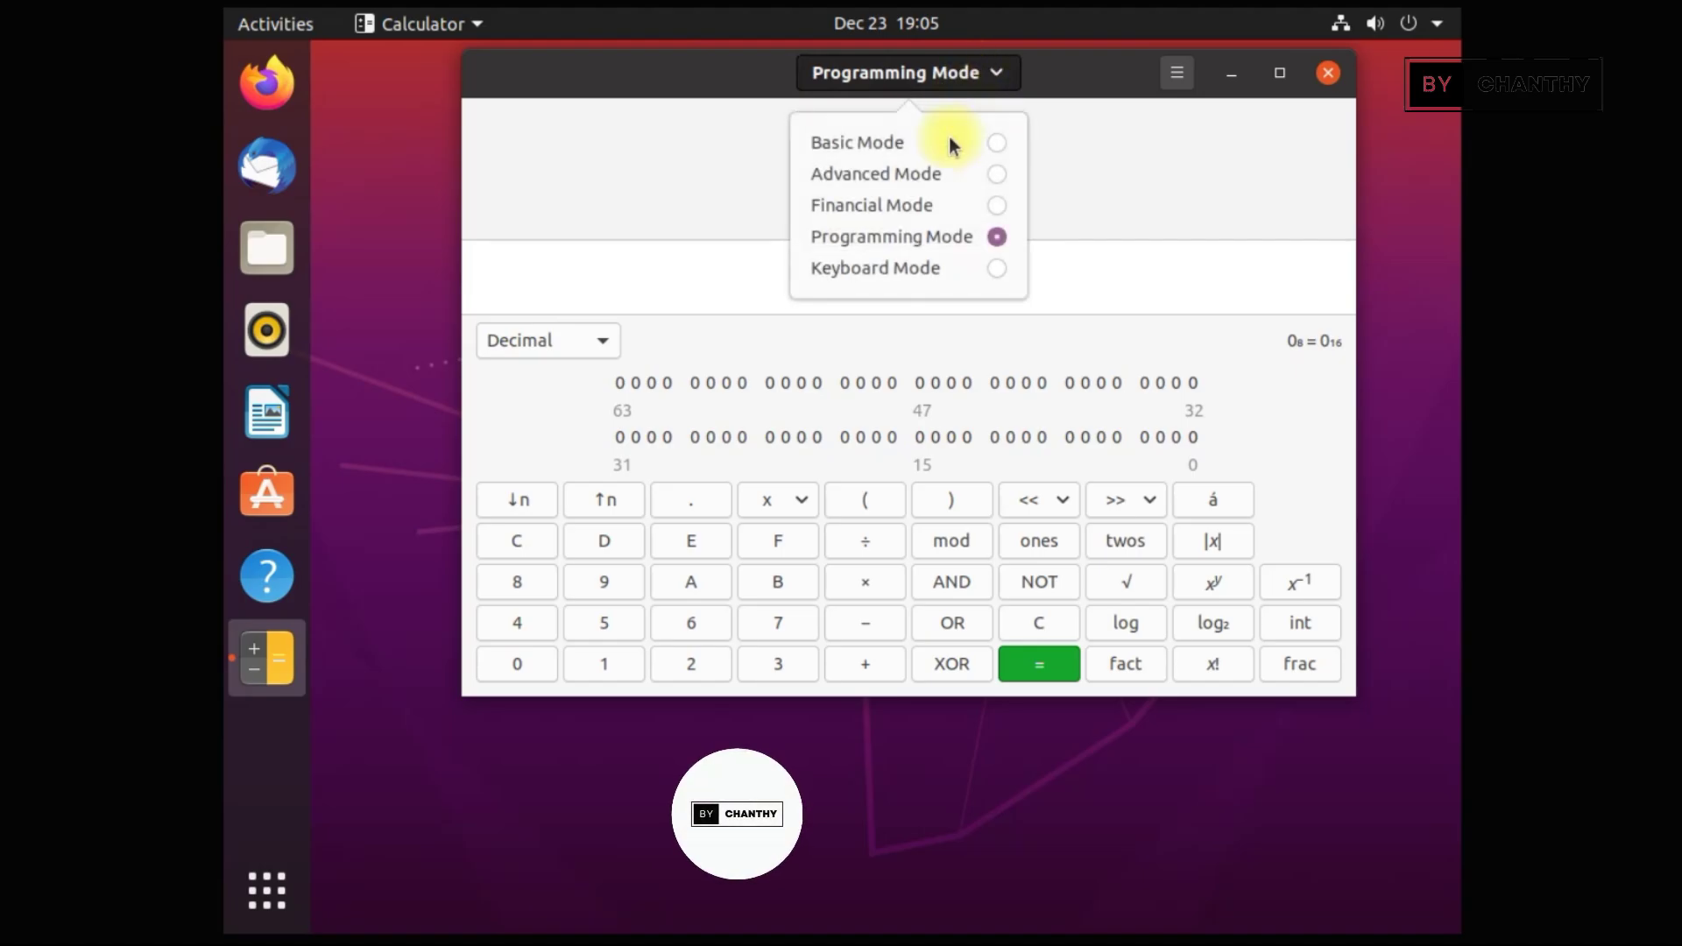
left_click(934, 266)
left_click(1327, 73)
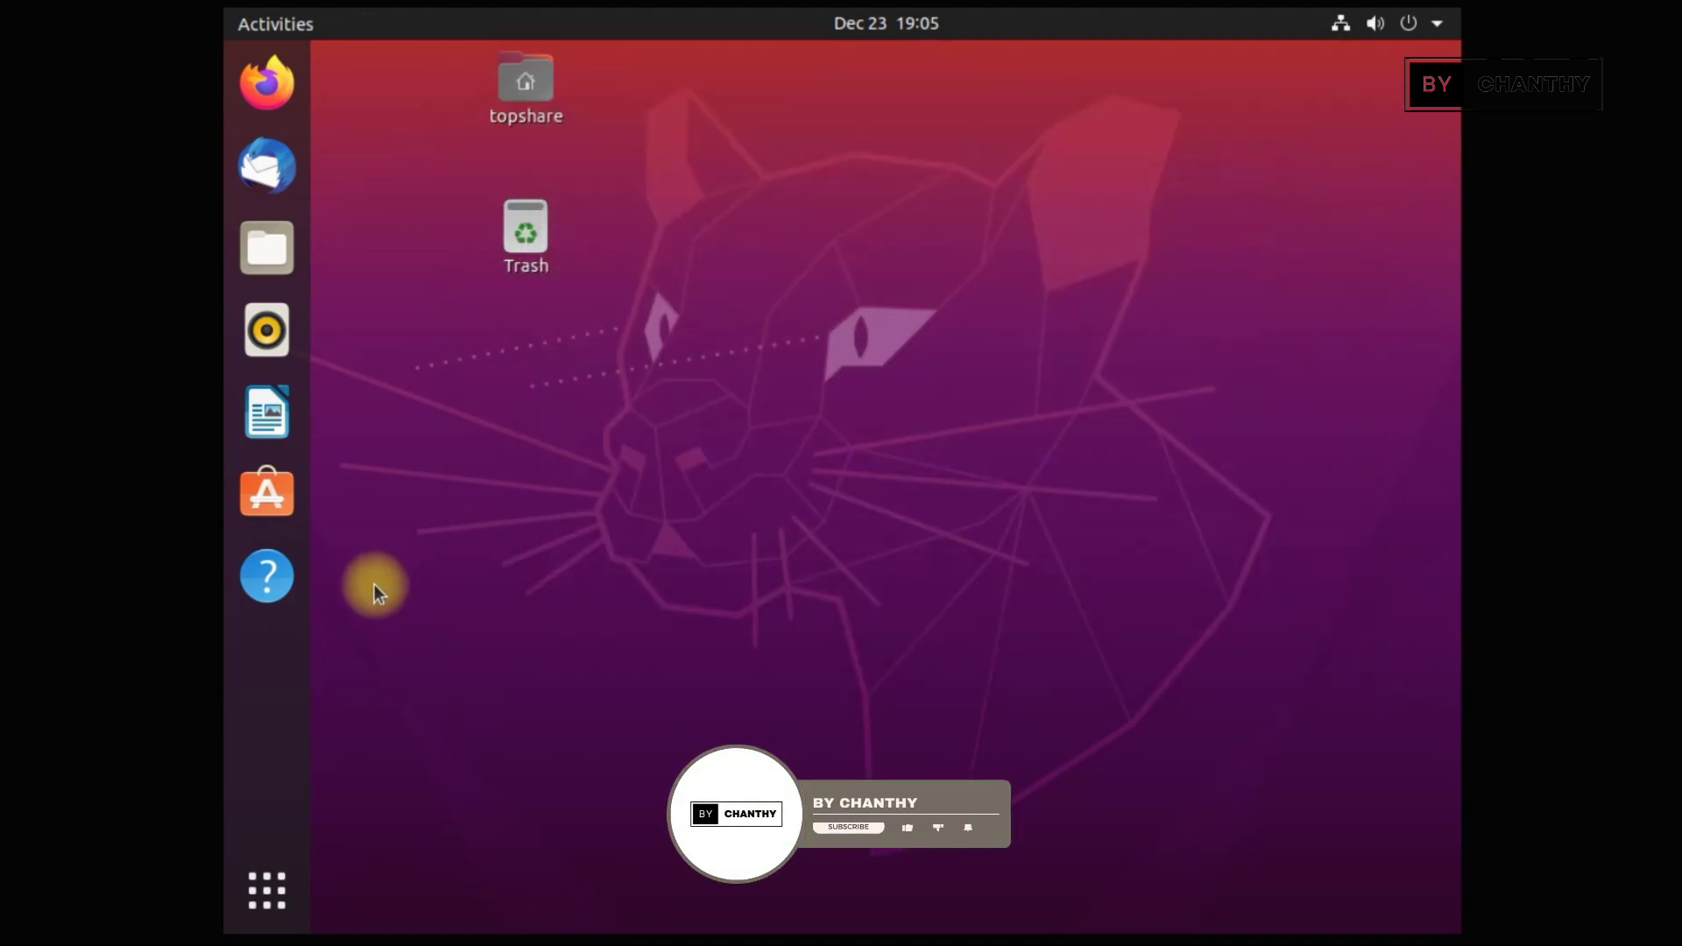
left_click(266, 890)
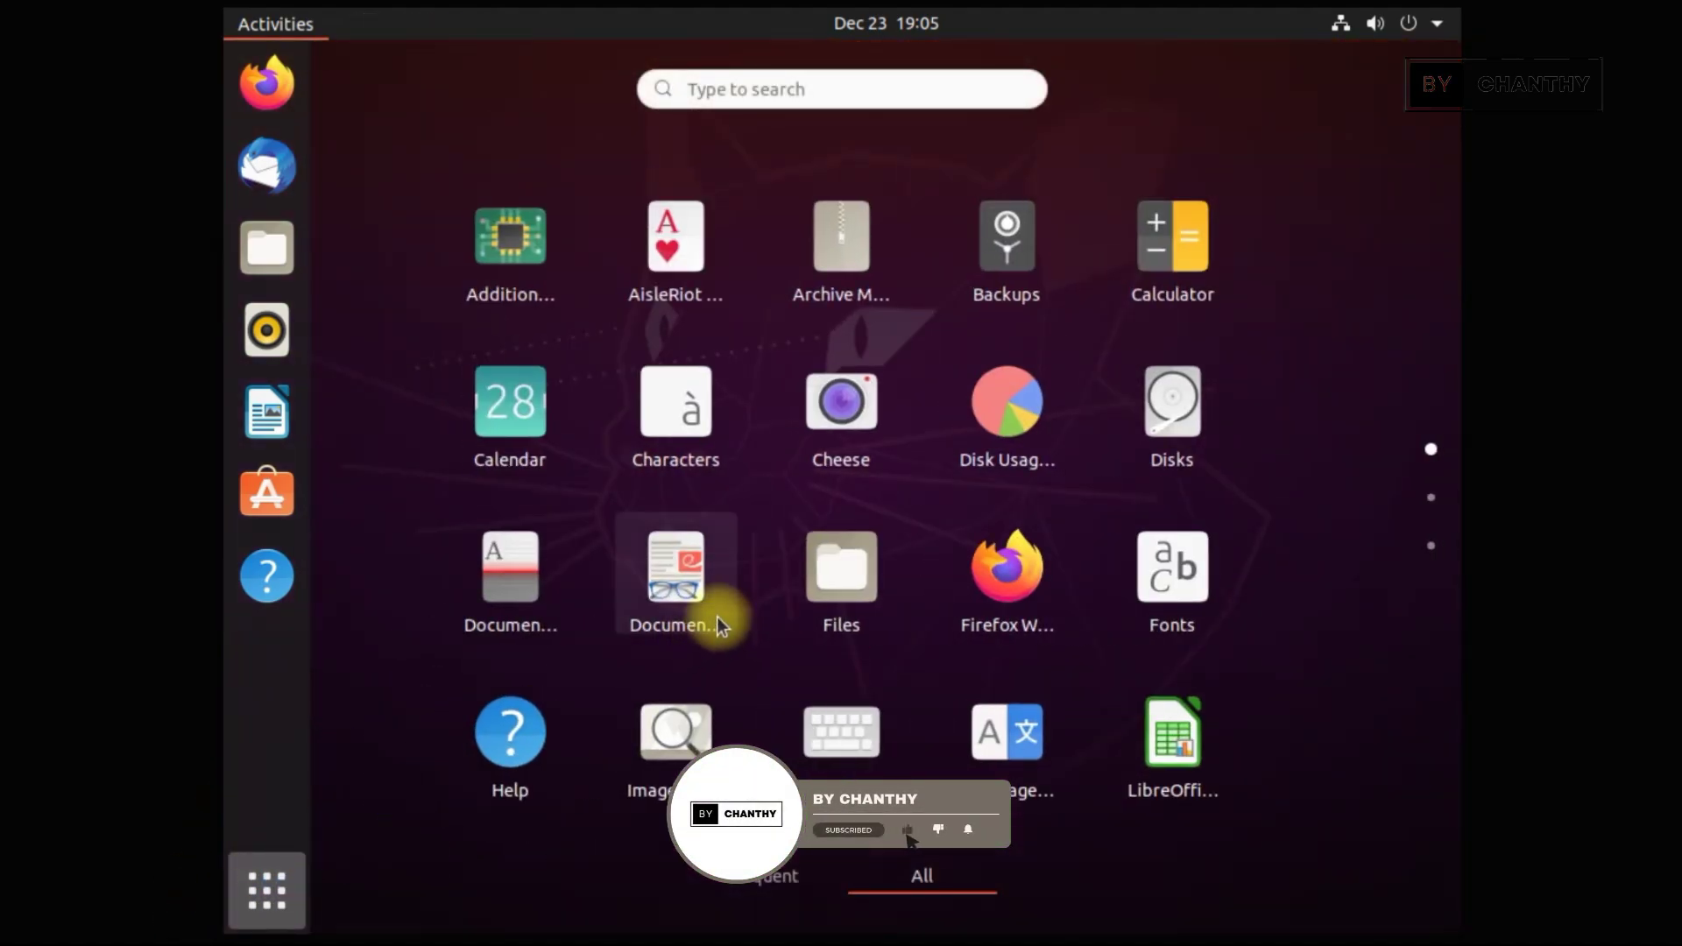
scroll(1091, 692, "down", 1)
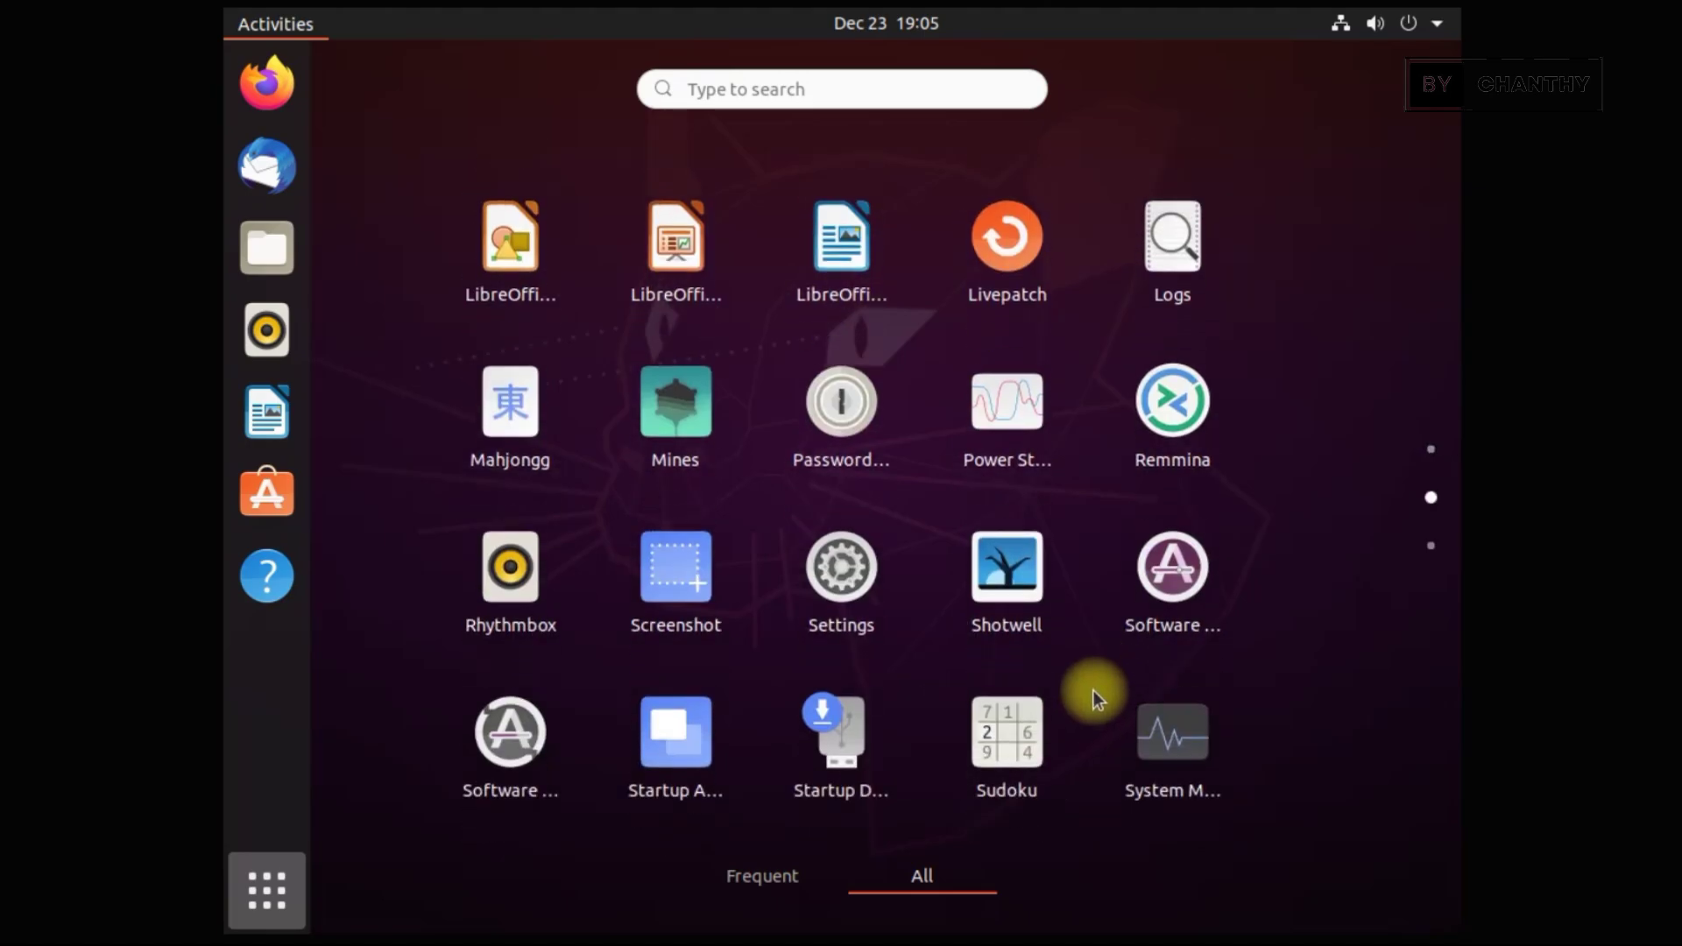
left_click(841, 254)
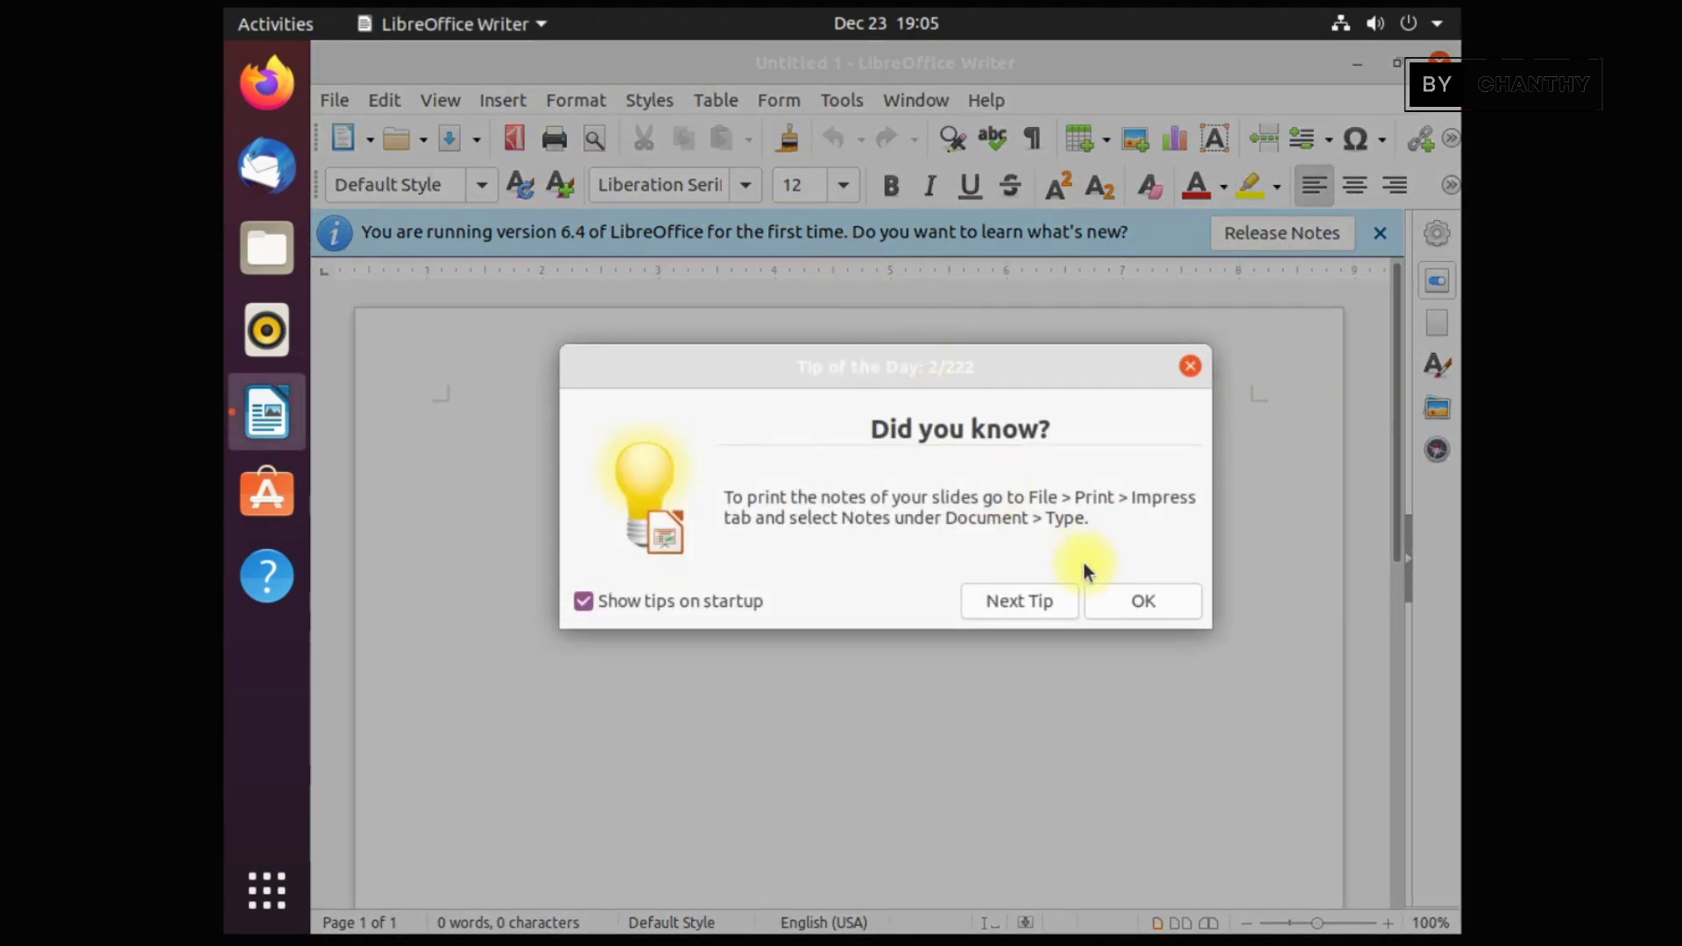
left_click(1178, 600)
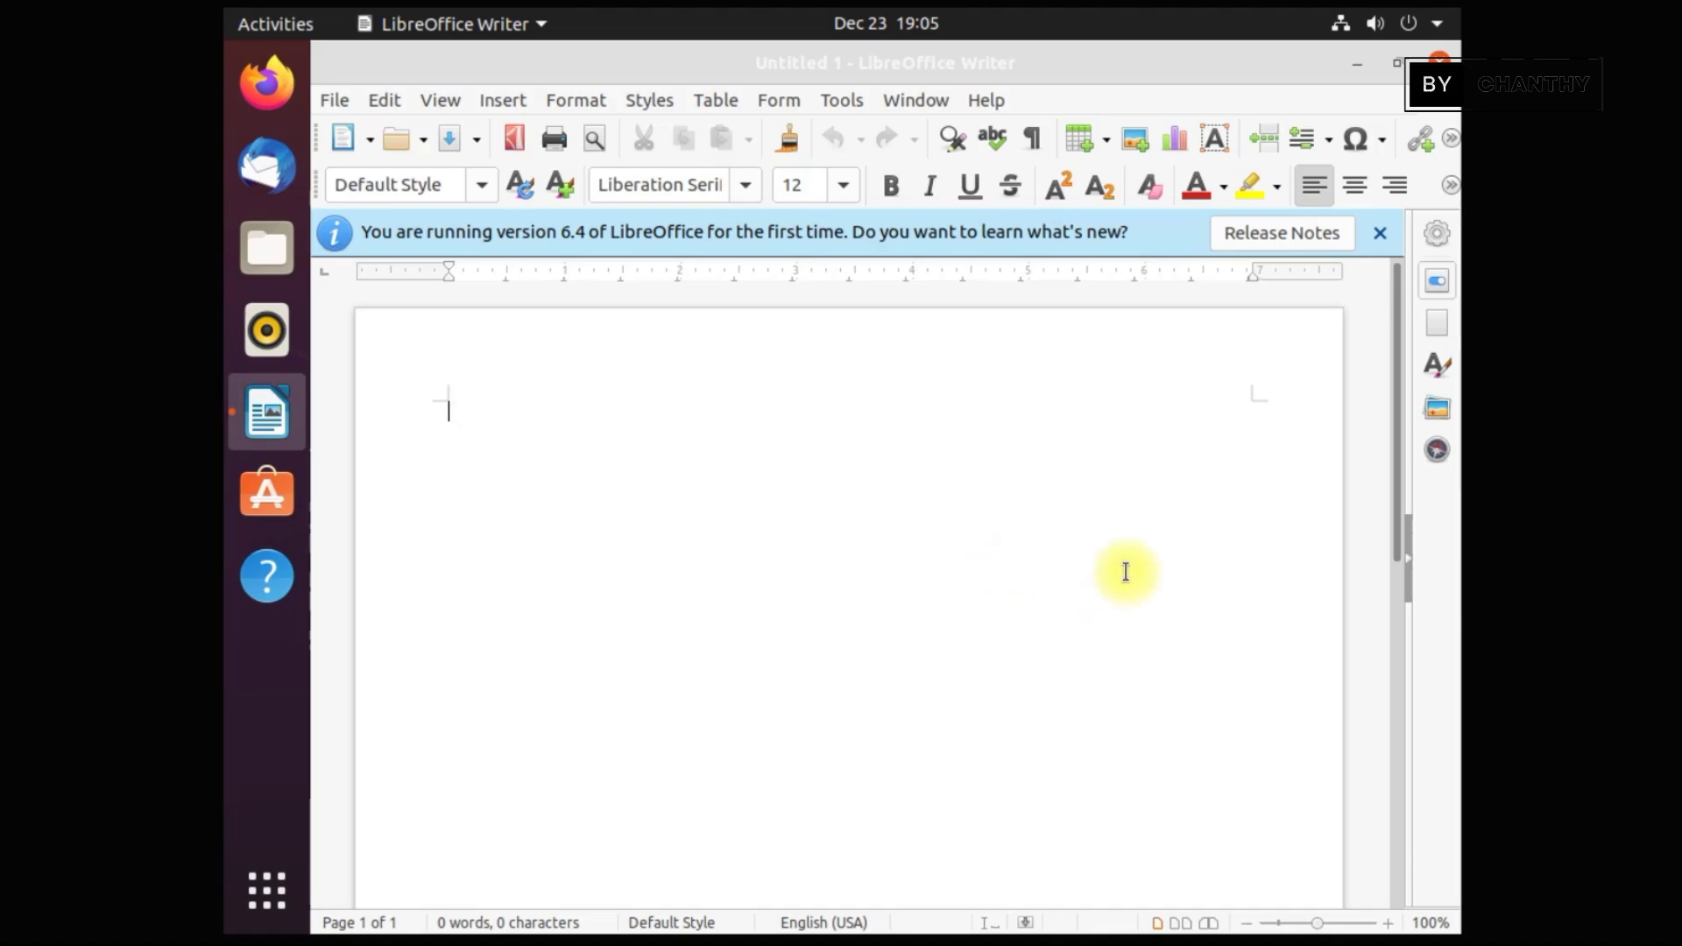
left_click(987, 100)
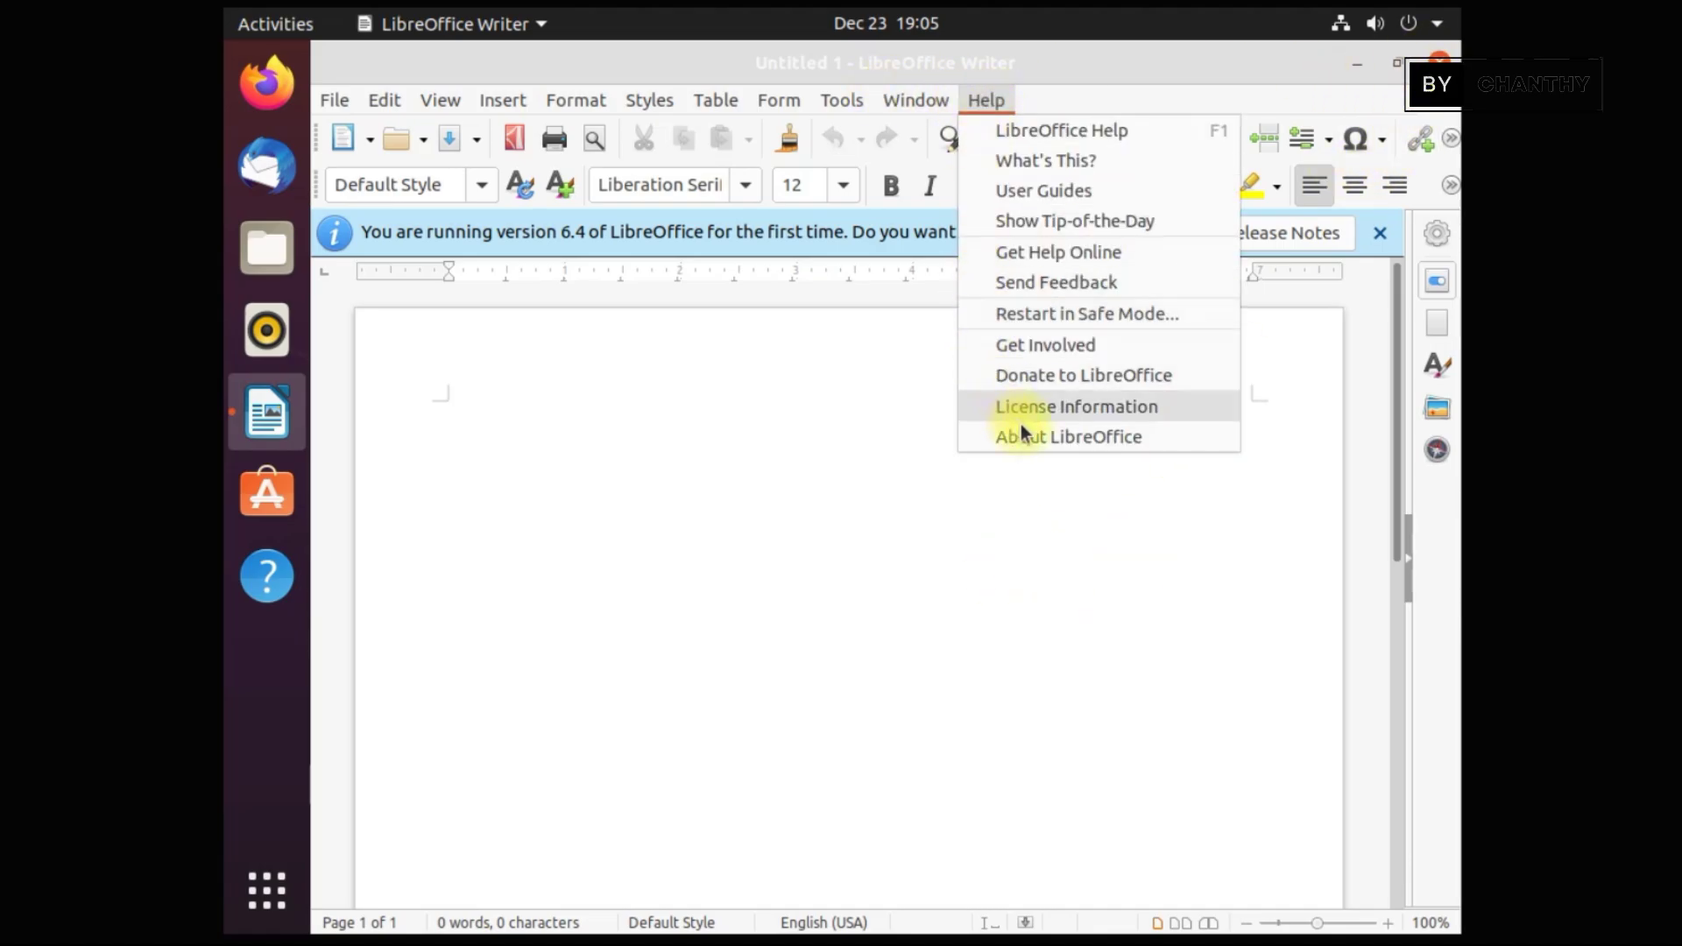
left_click(1042, 436)
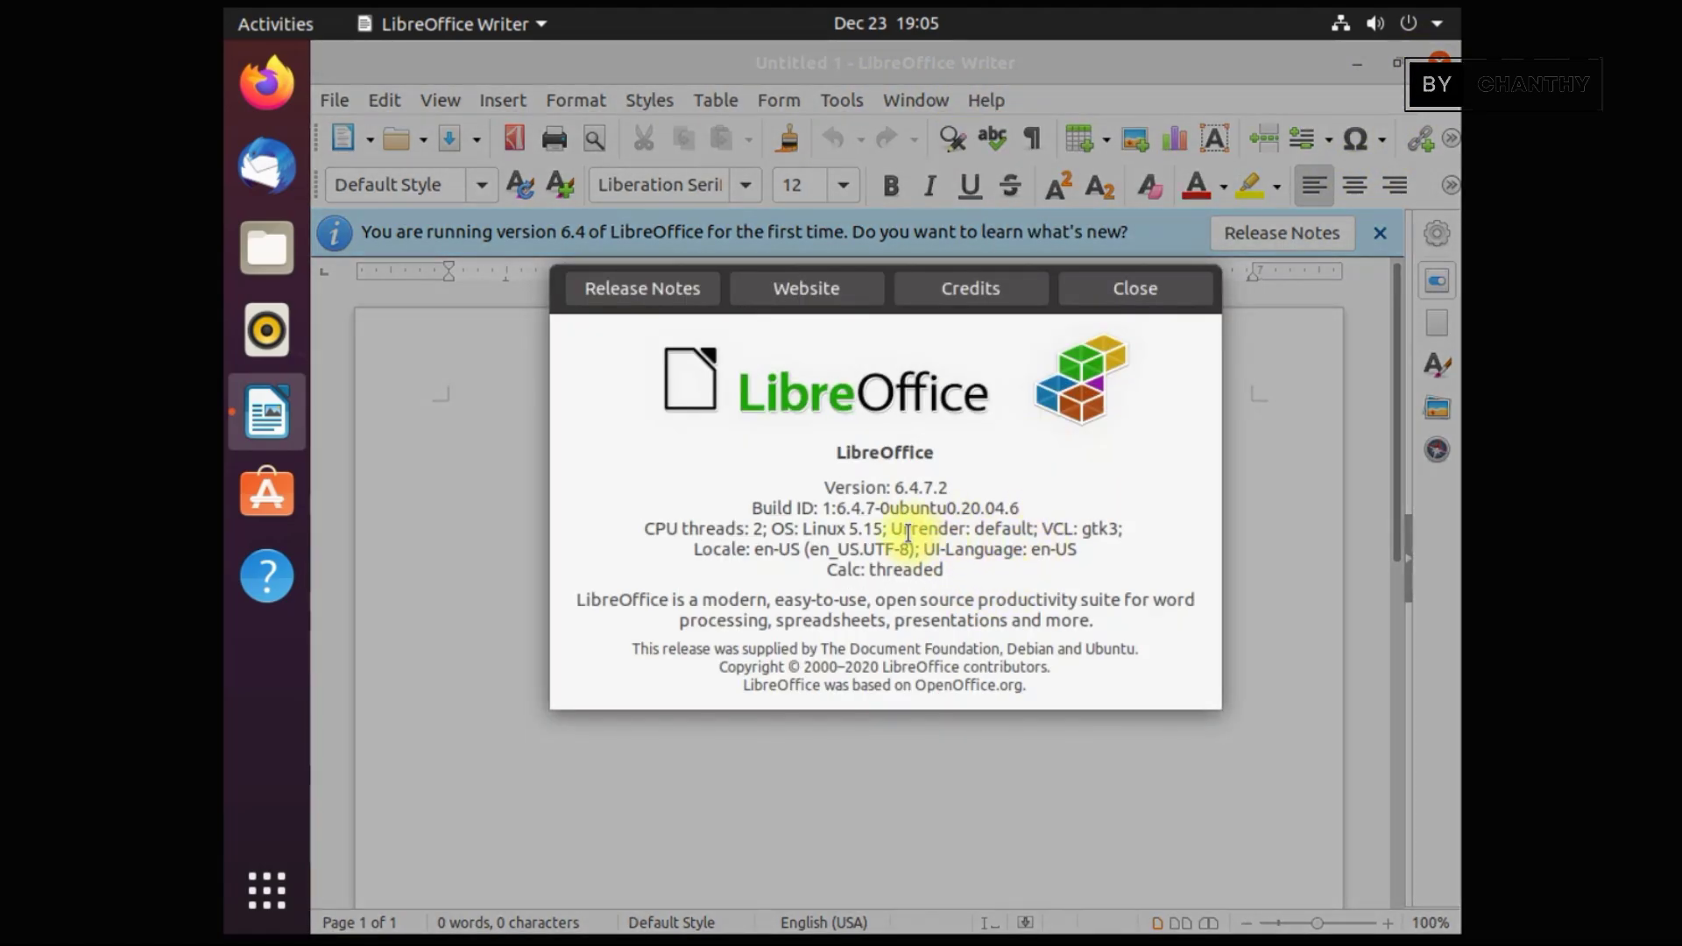
double_click(928, 487)
left_click(1132, 289)
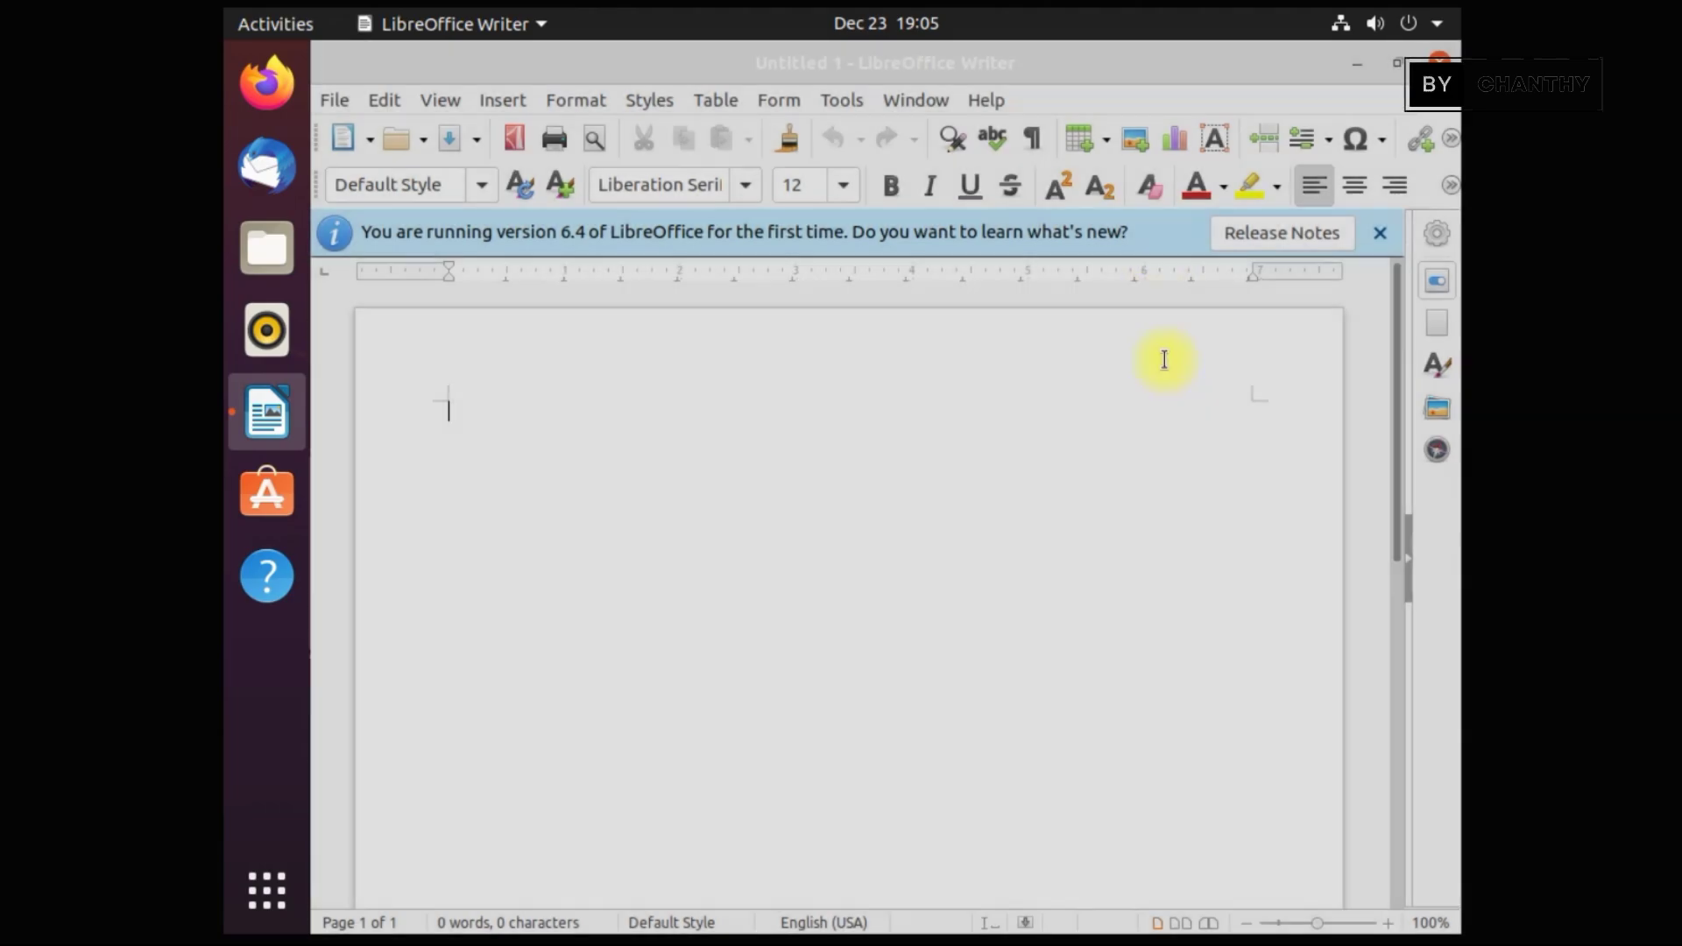
left_click(1438, 63)
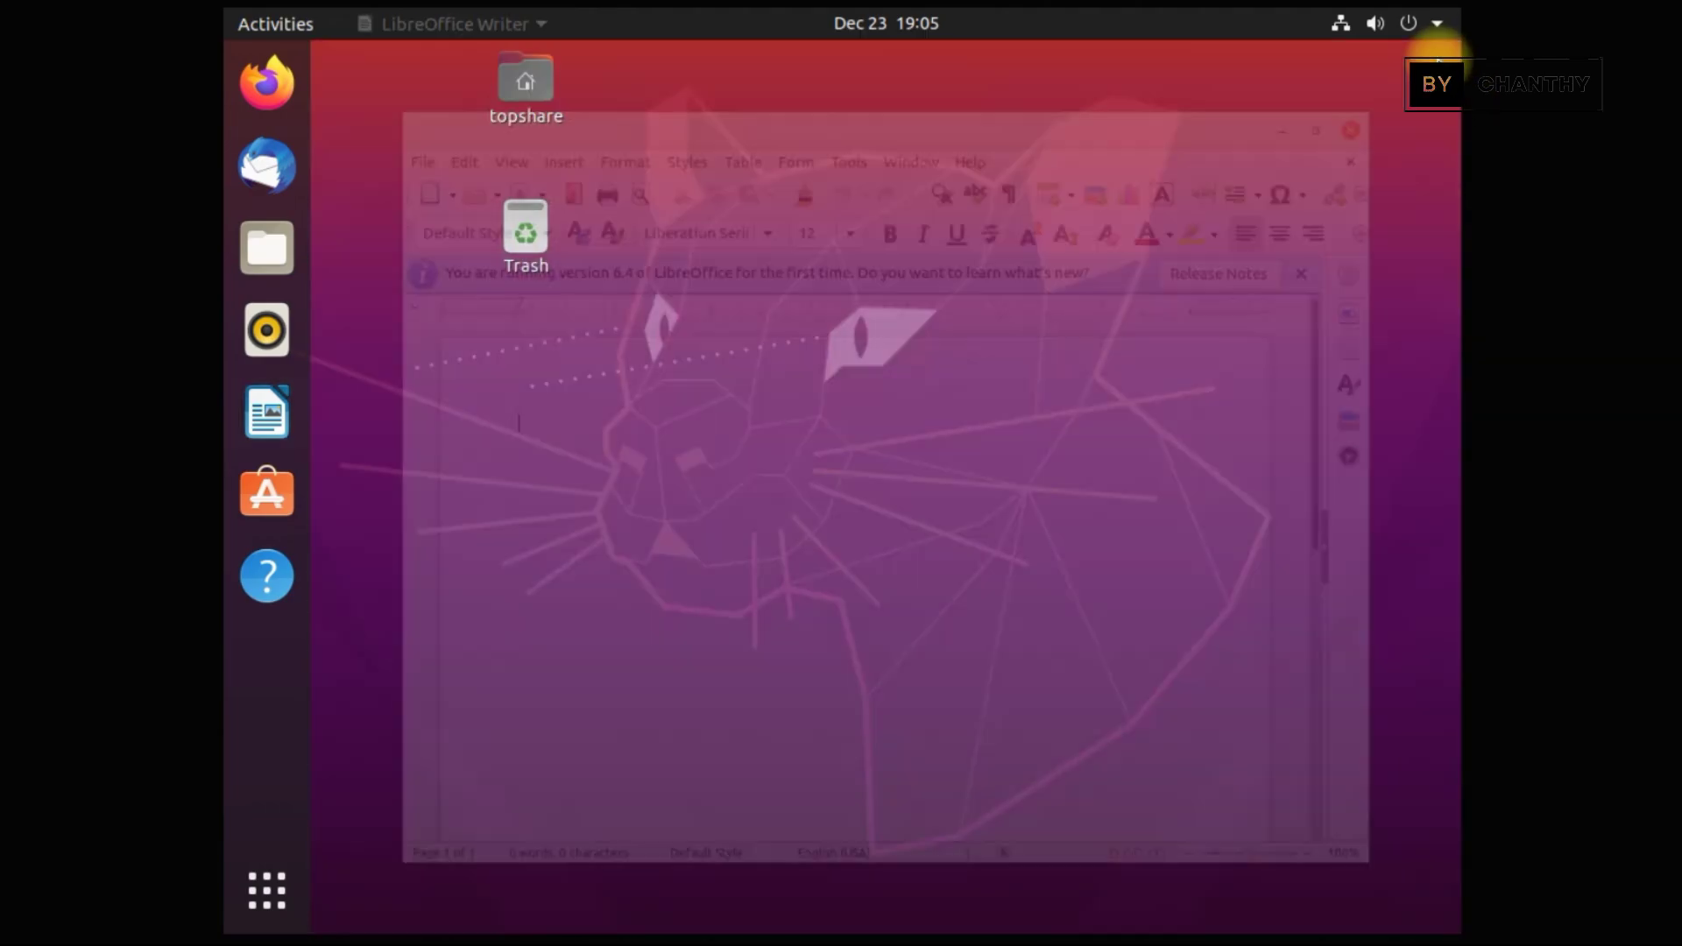
left_click(271, 872)
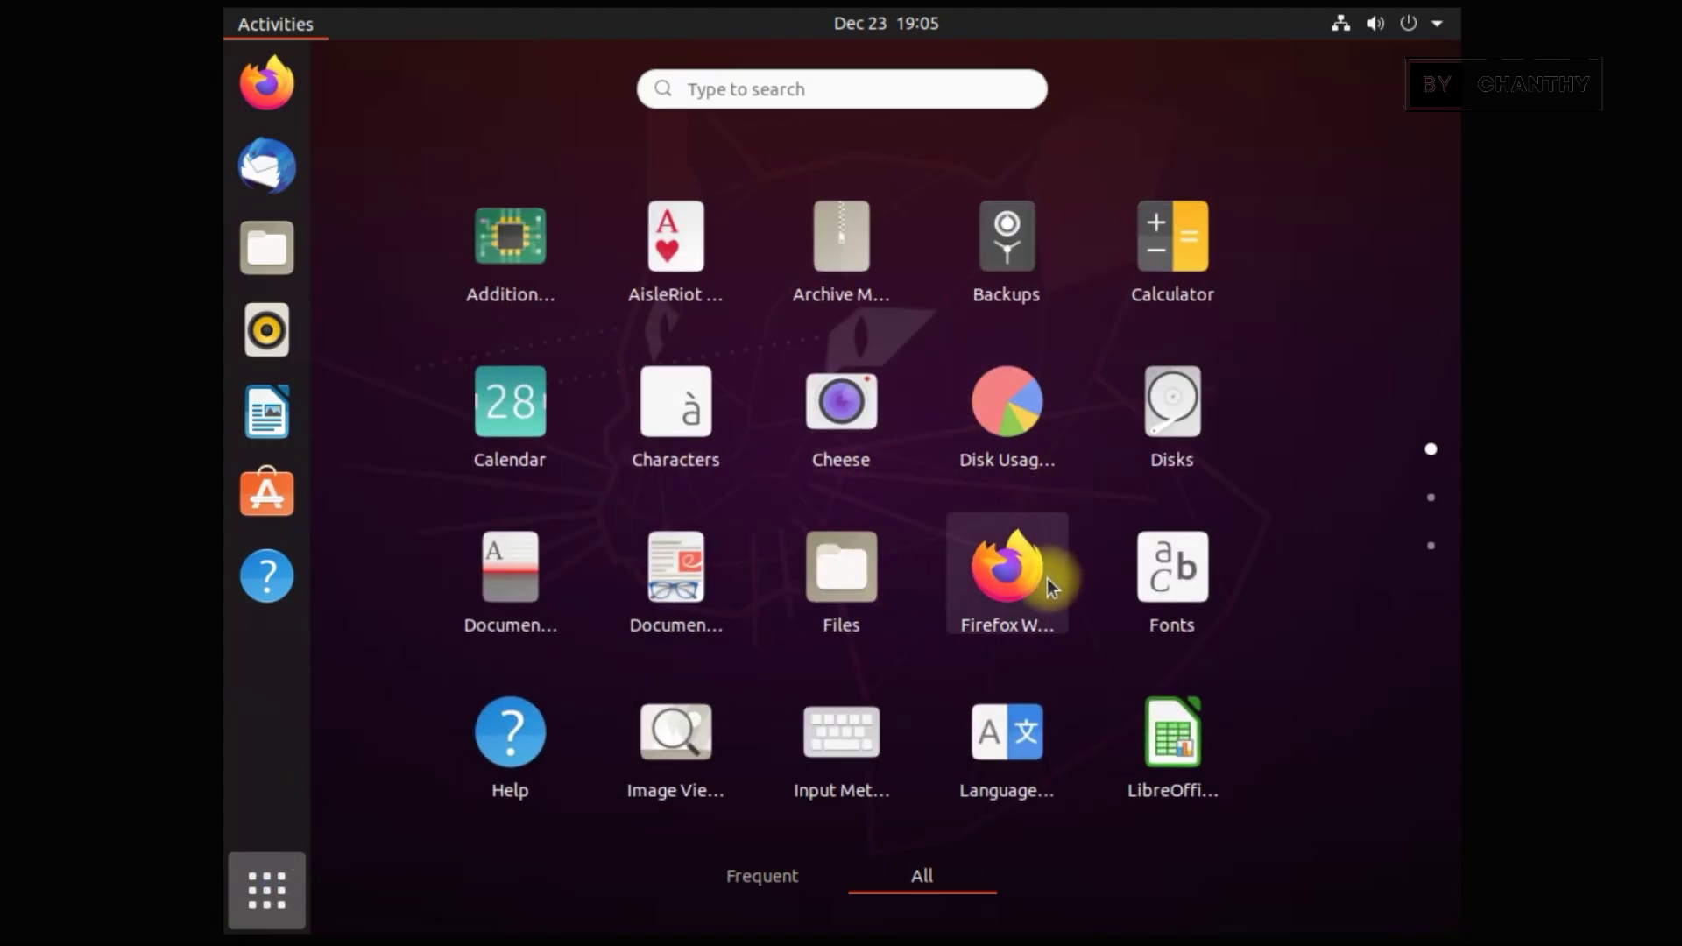
scroll(1046, 580, "down", 1)
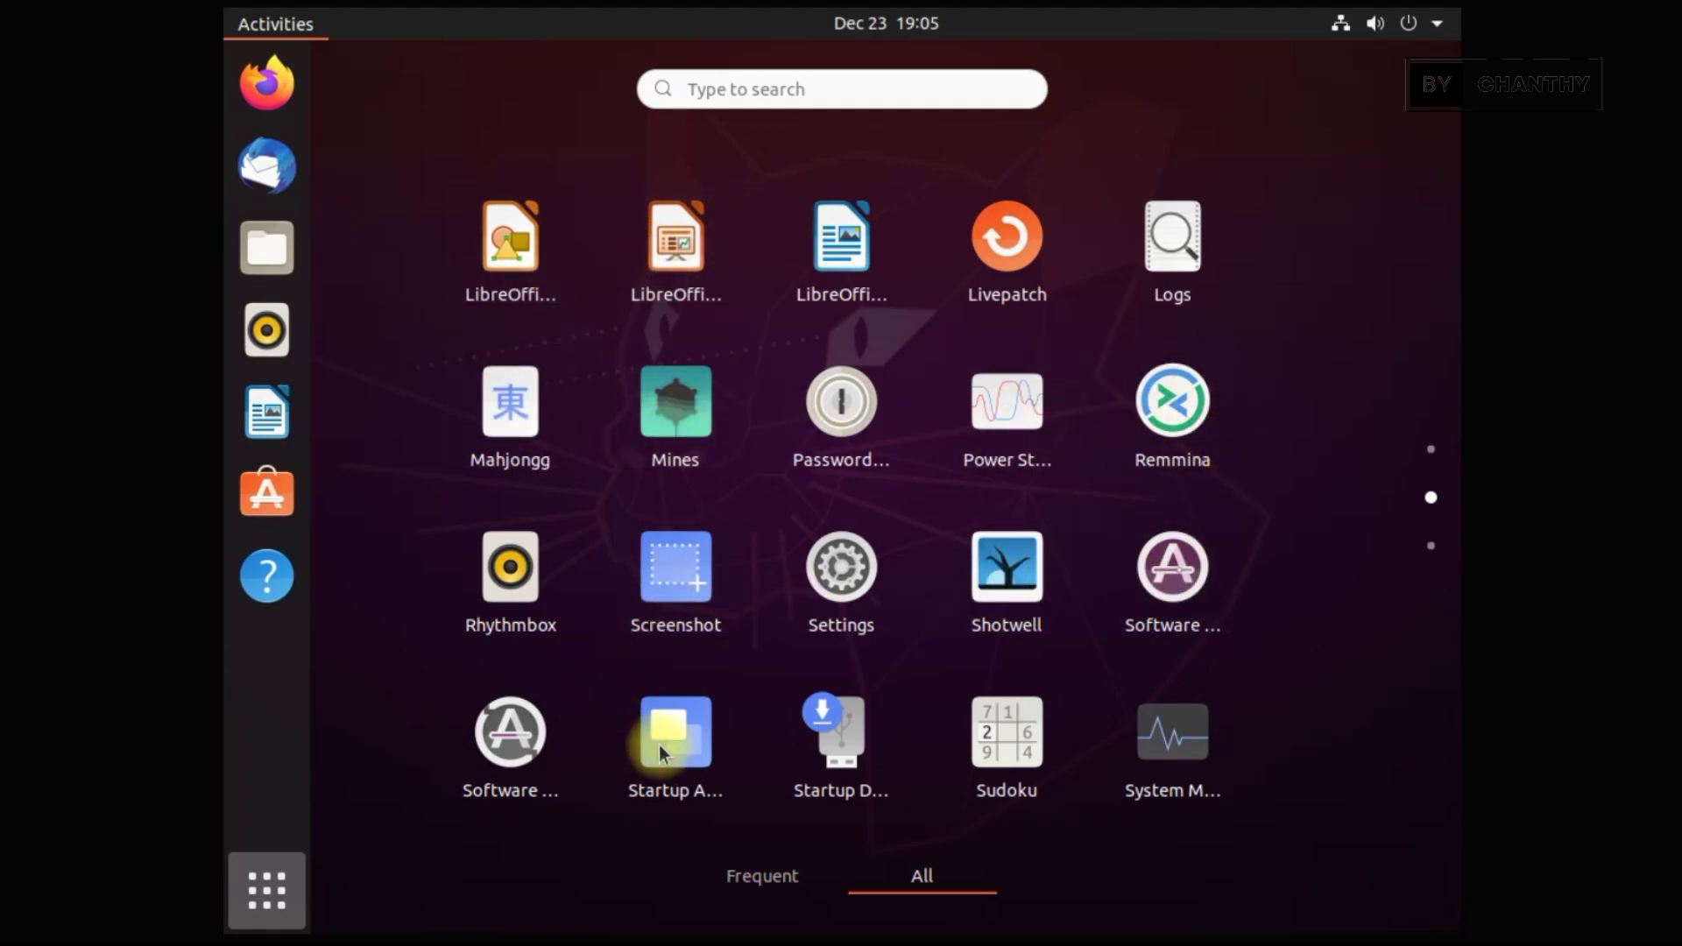
scroll(1091, 681, "down", 1)
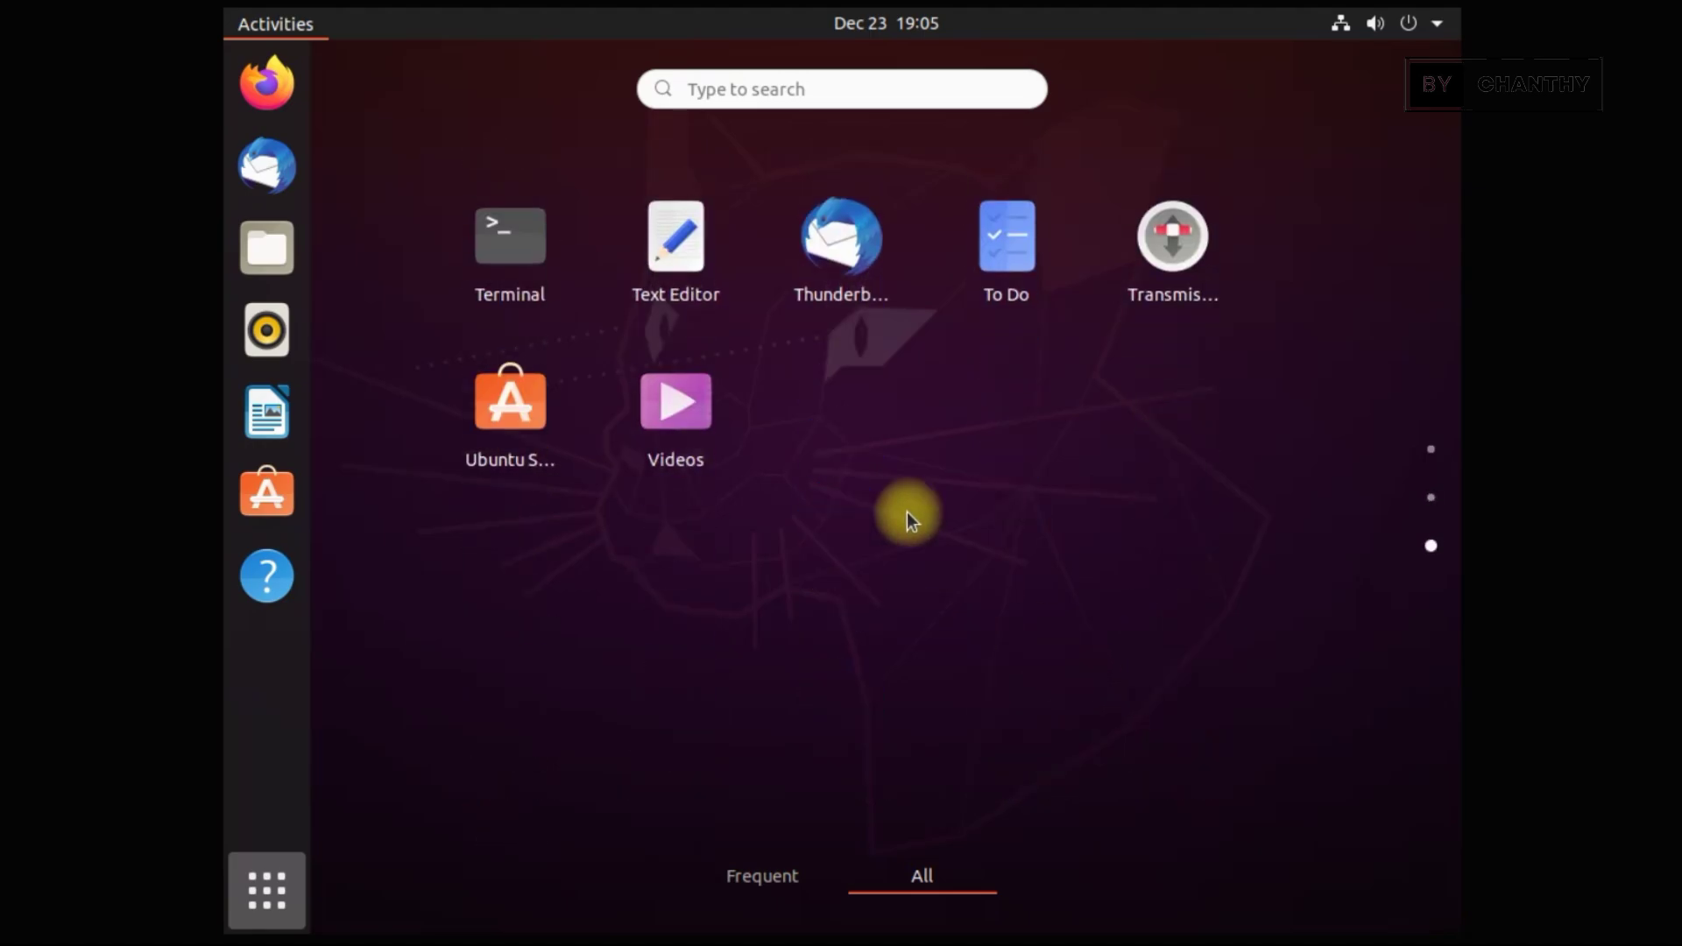
left_click(660, 406)
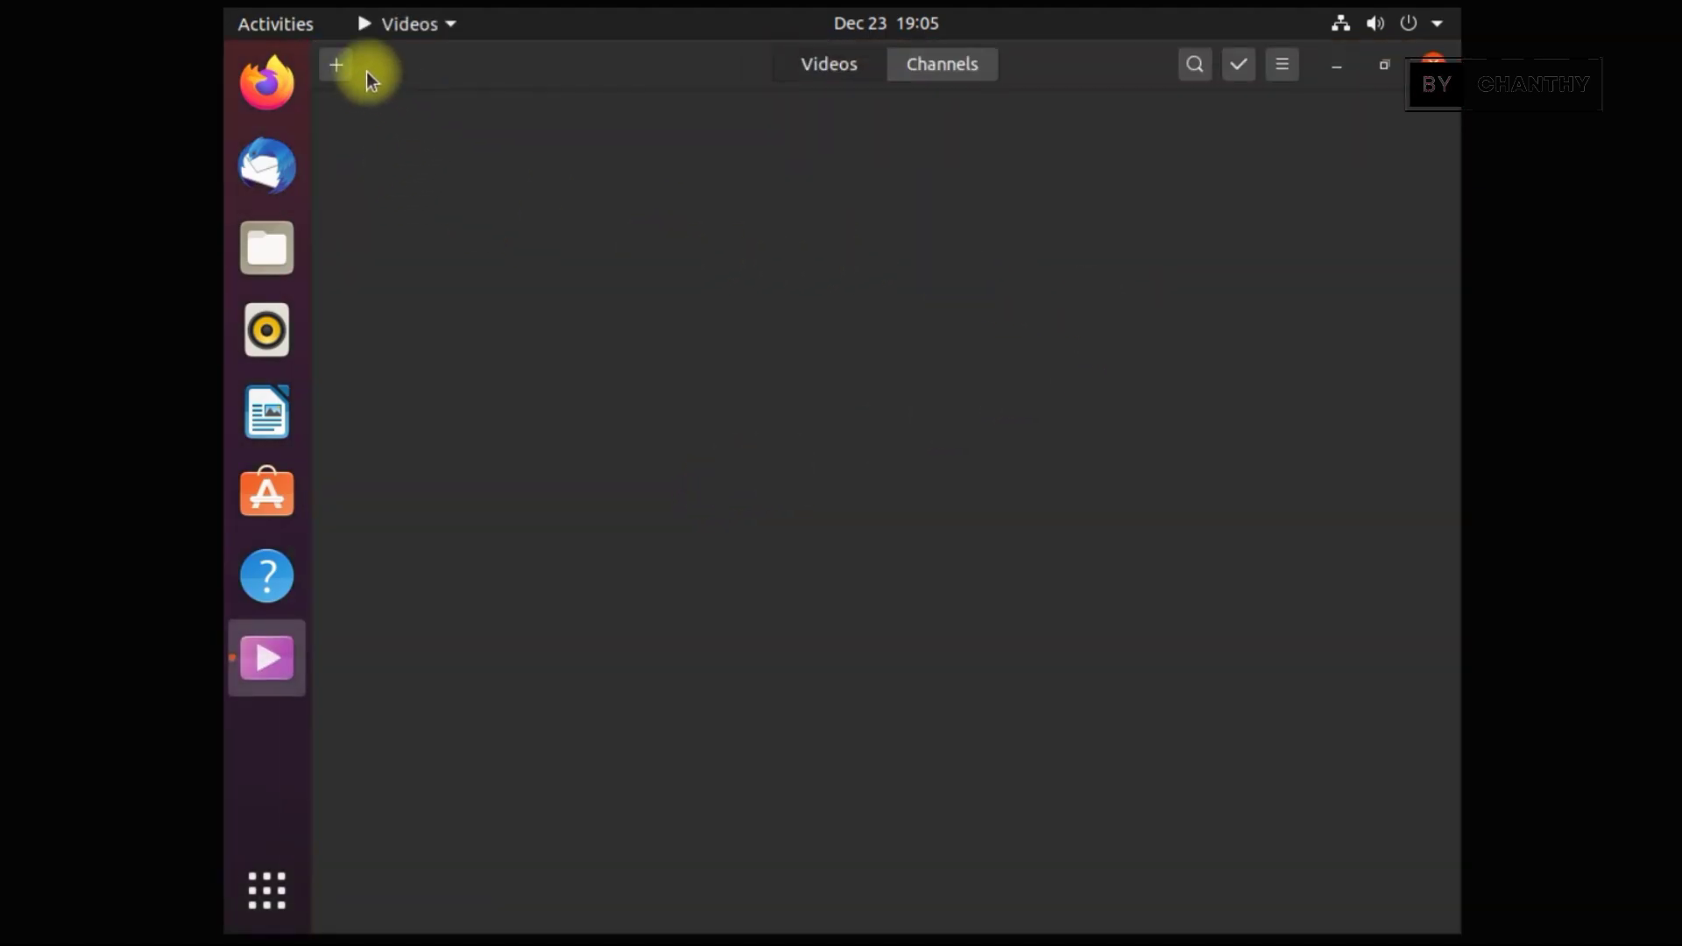
left_click(1280, 70)
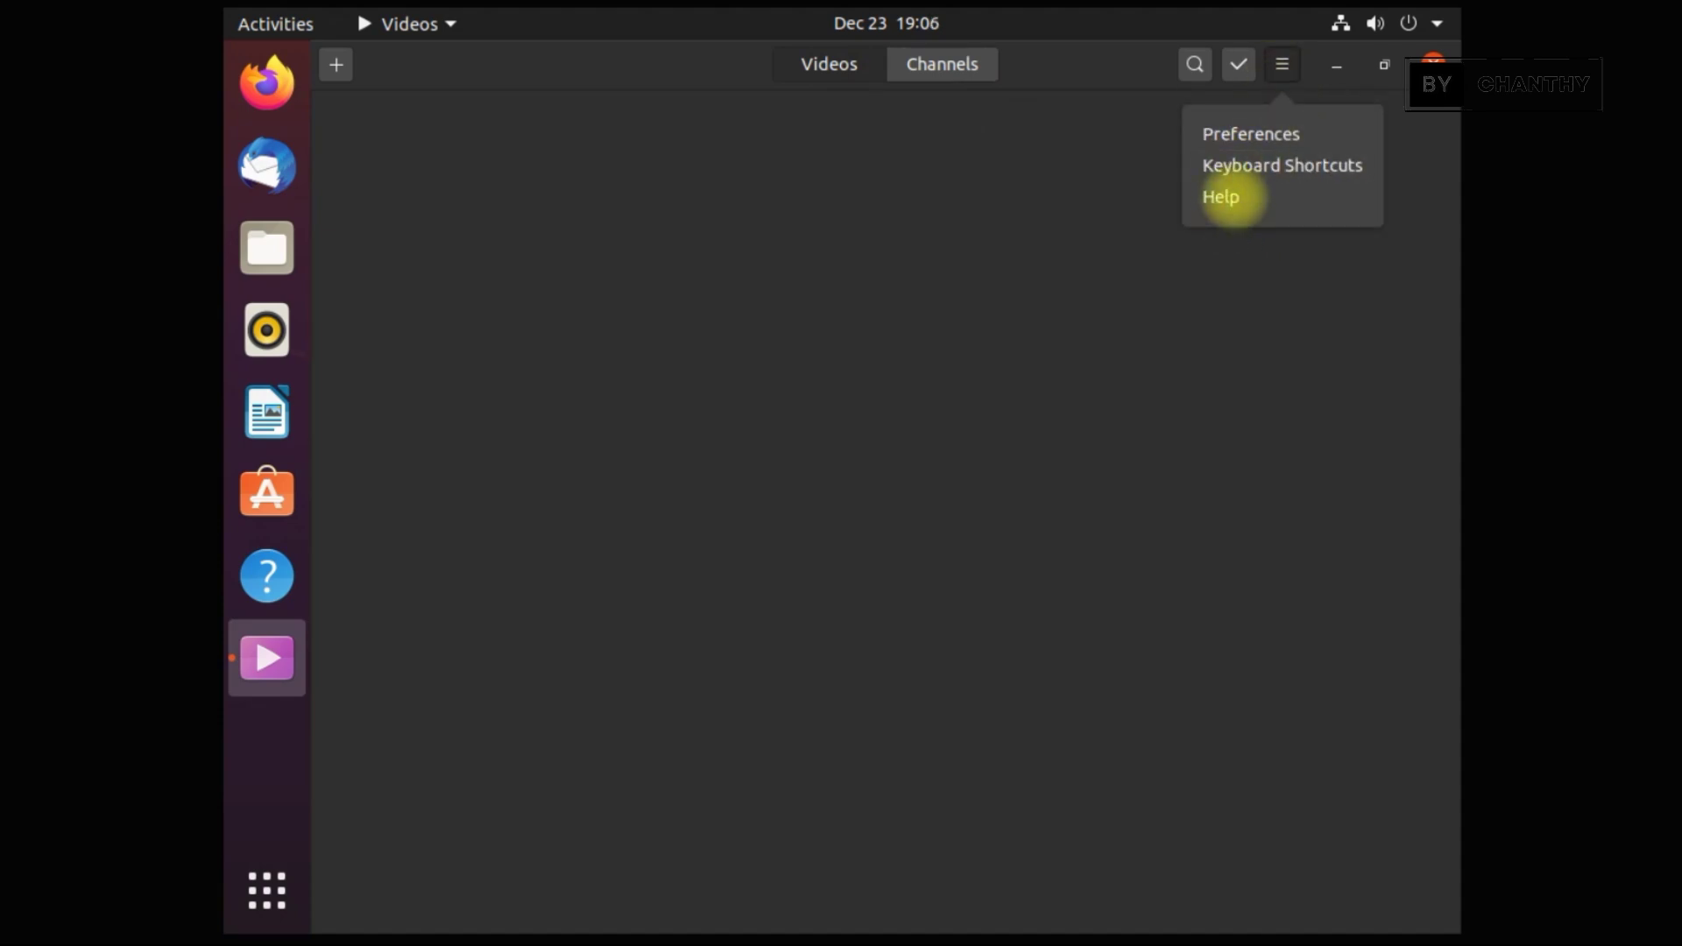
left_click(1235, 63)
left_click(1431, 64)
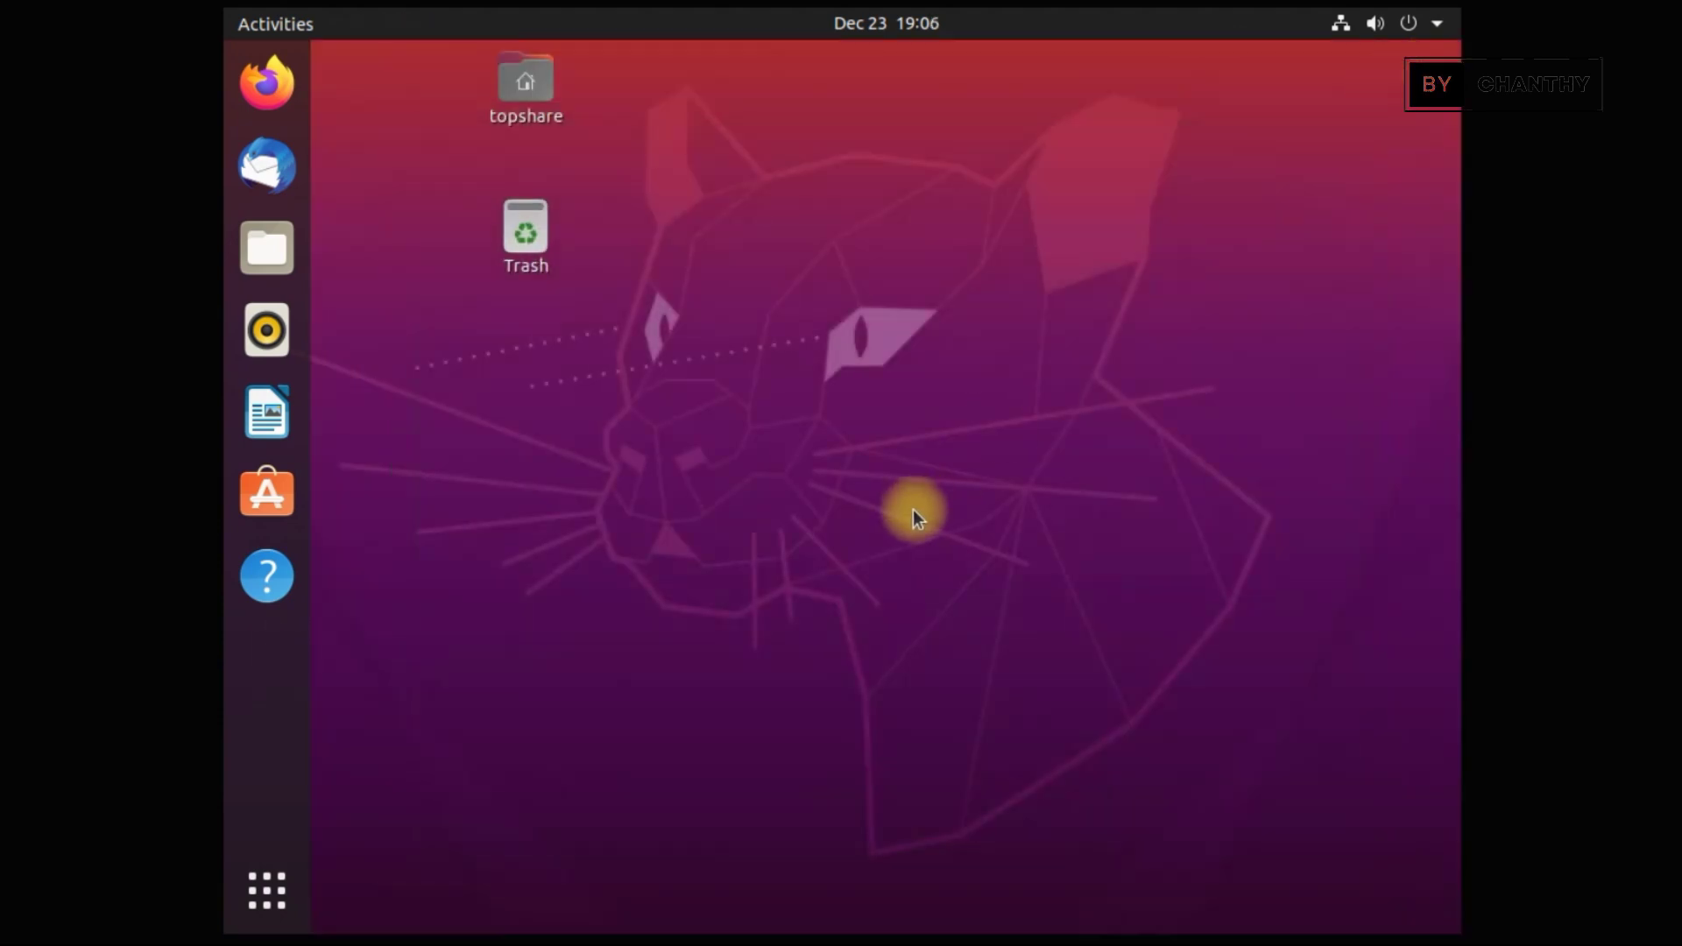
left_click(278, 862)
scroll(969, 587, "down", 2)
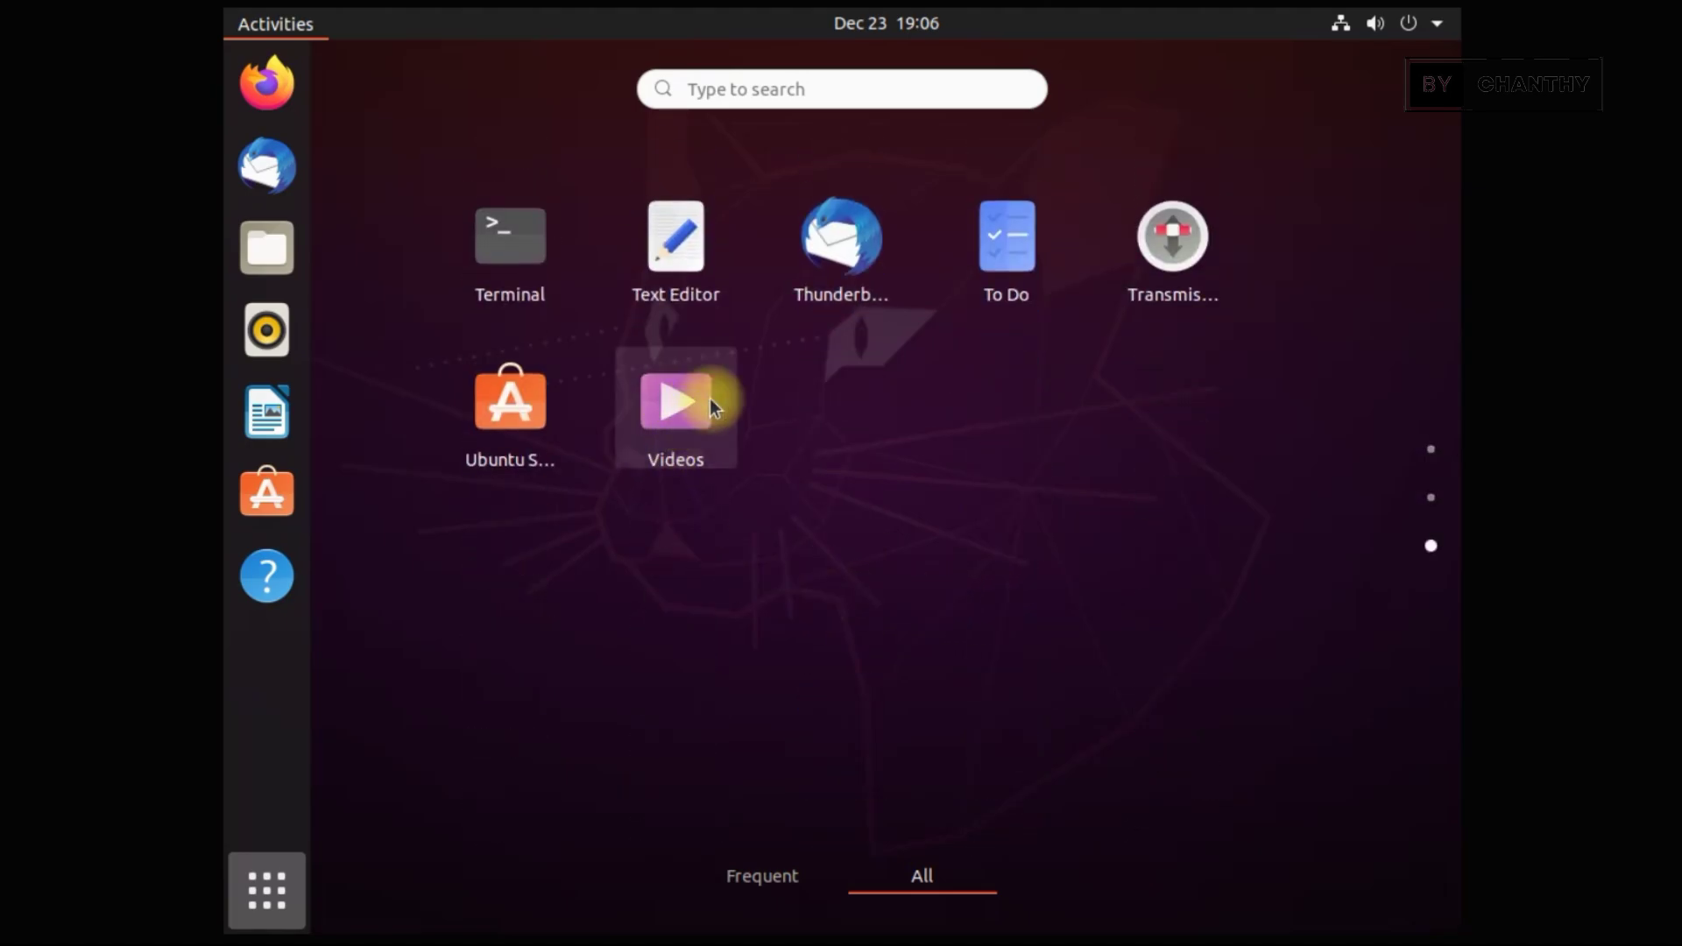
left_click(526, 254)
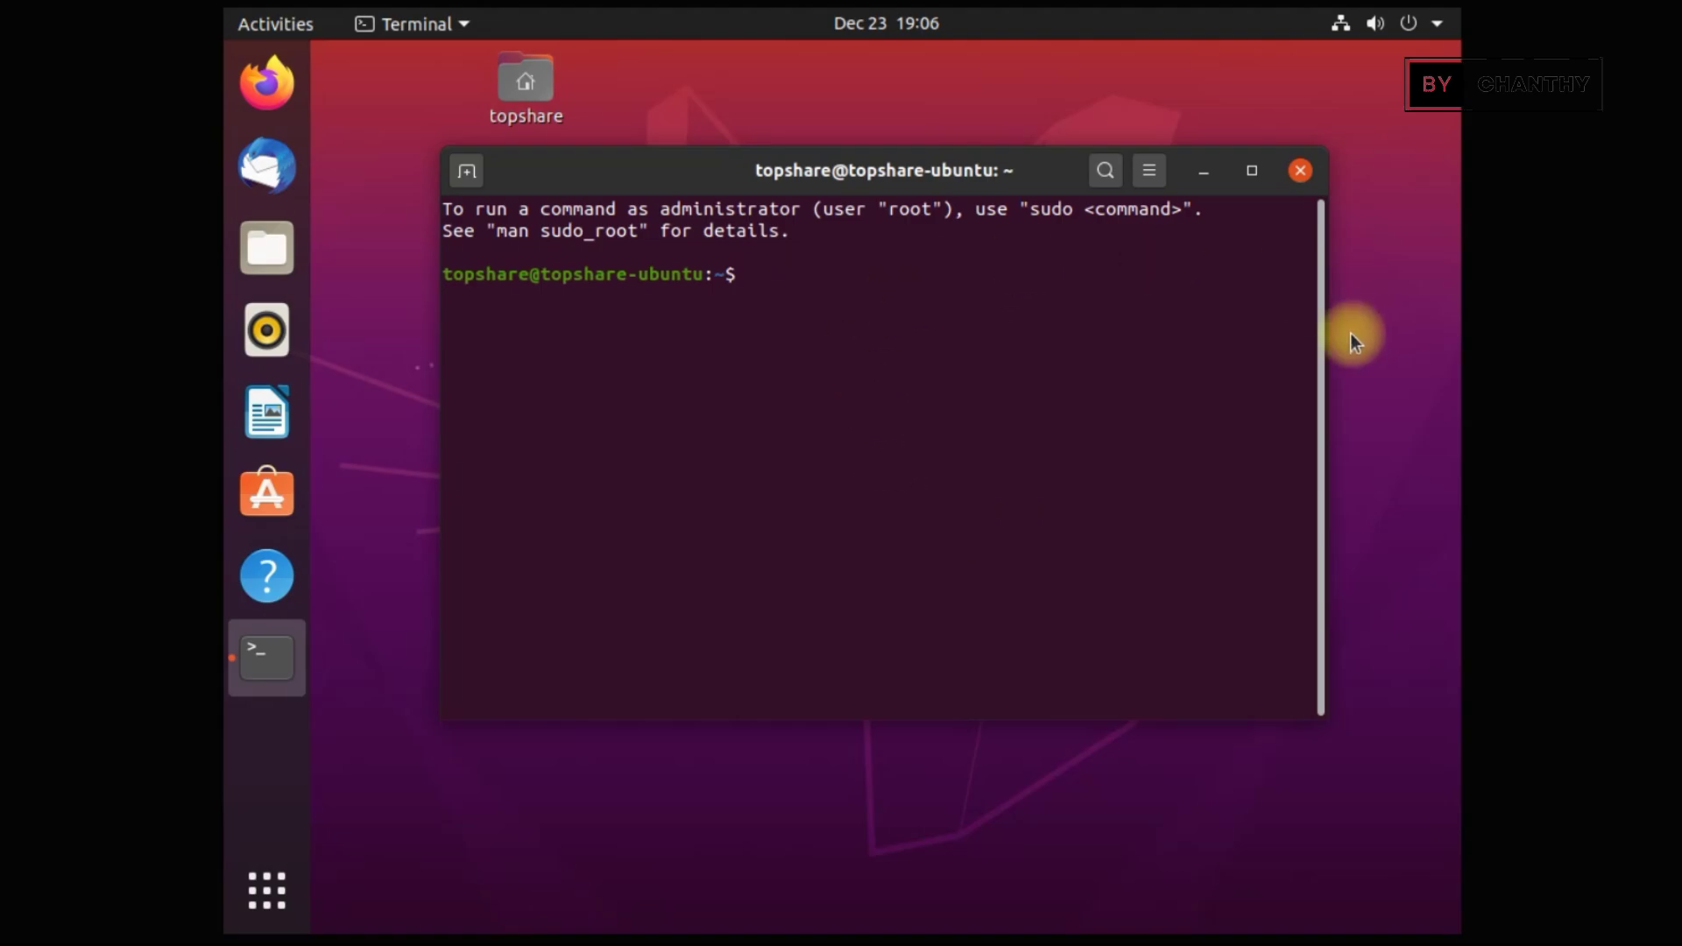
left_click(1301, 171)
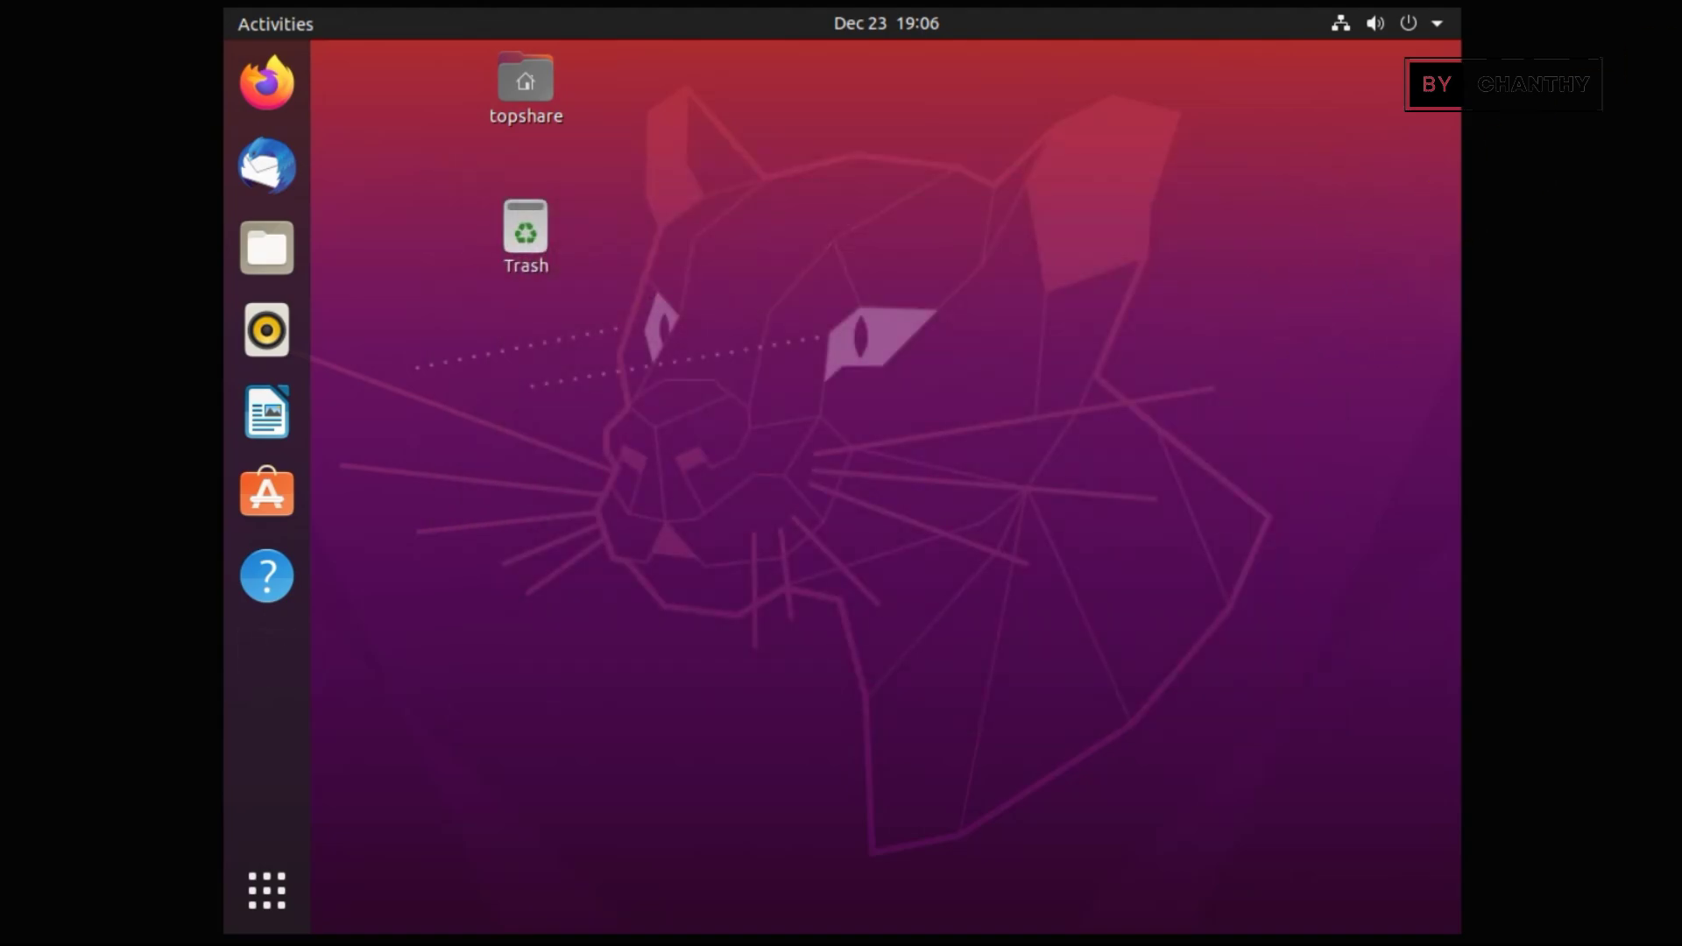